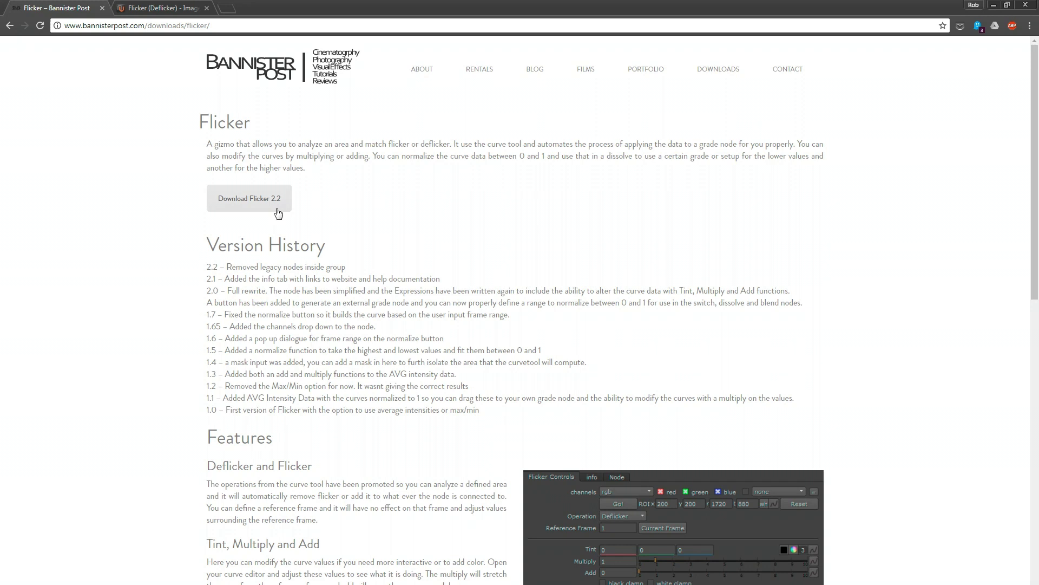
Show the Nukepedia Flicker (Deflicker) v2.2 gizmo page in the second Chrome tab
left_click(121, 7)
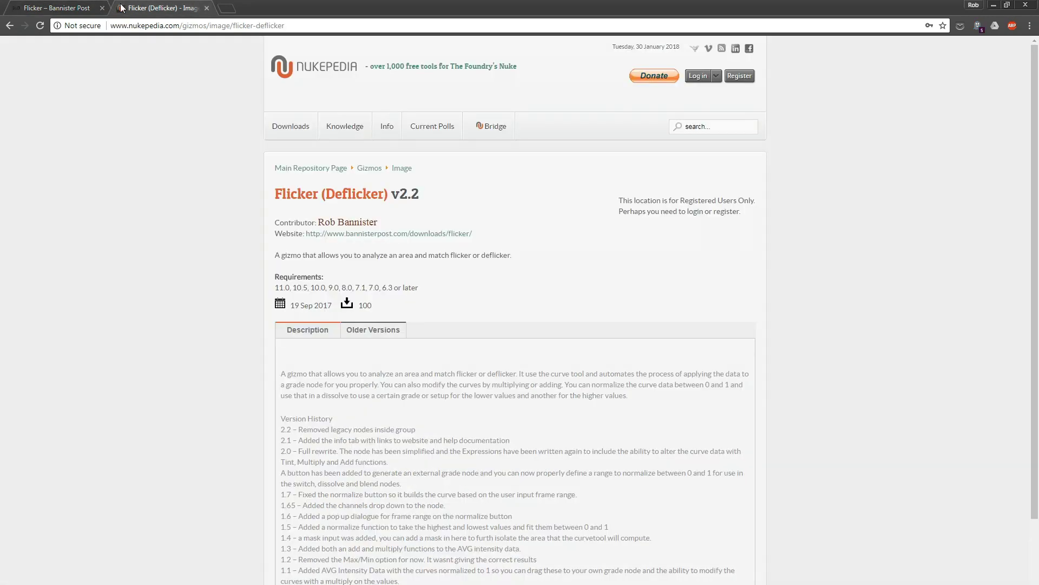
Return to NukeX, zoom onto the Deflicker Tools backdrop and select CurveTool2
left_click(993, 4)
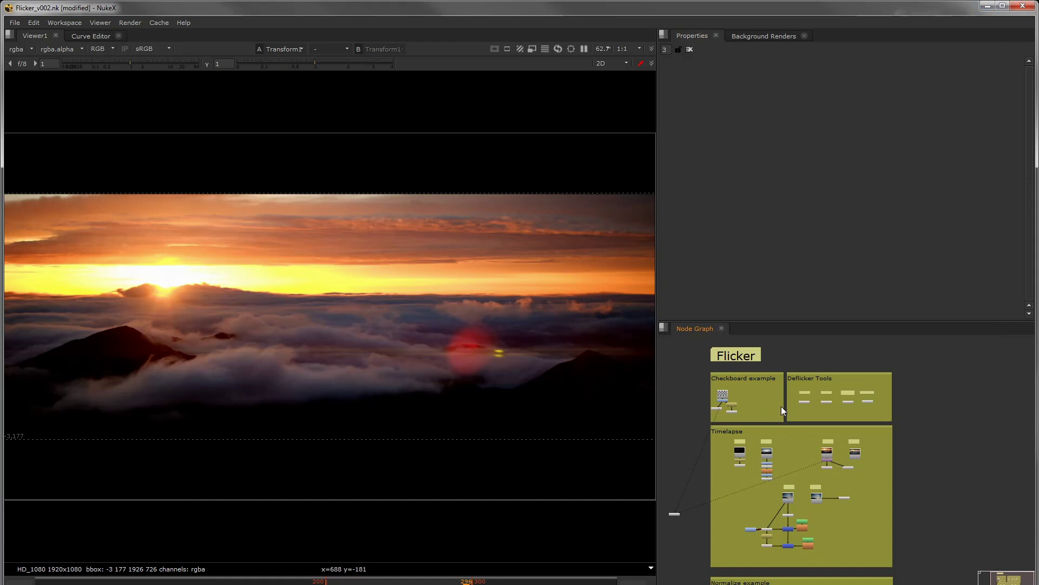
scroll(781, 406, "up", 6)
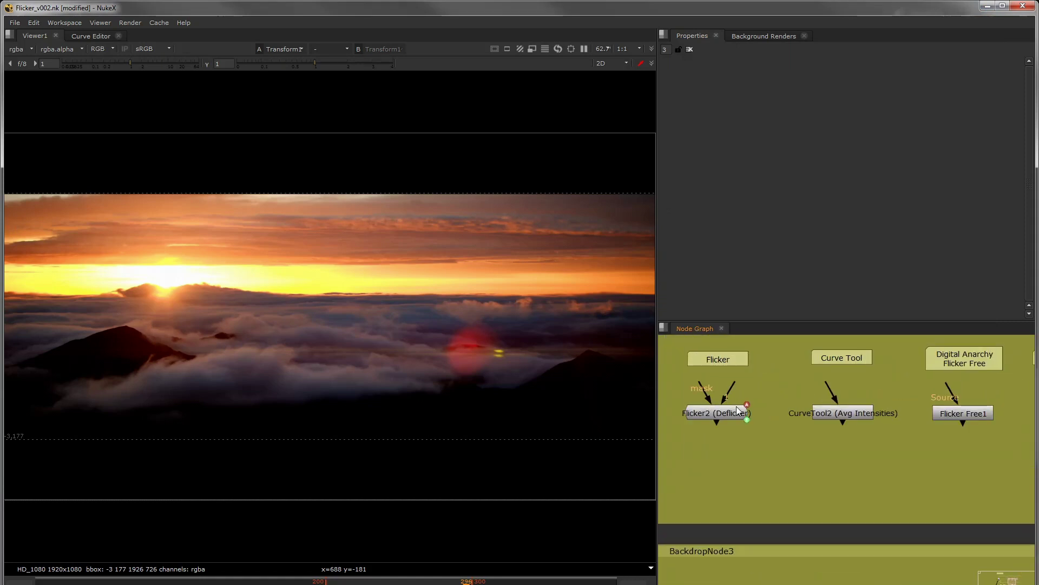
left_click(825, 412)
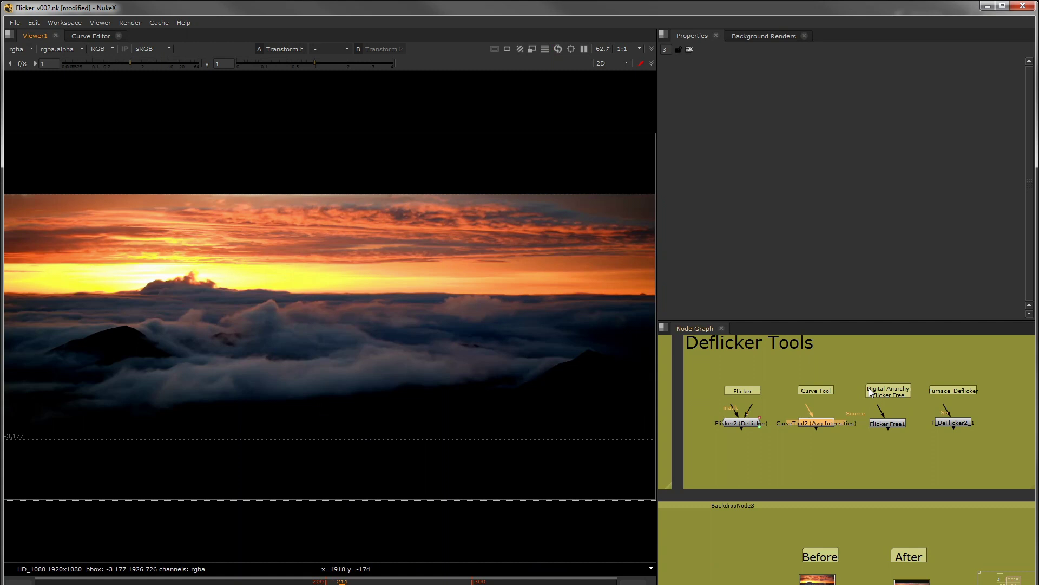
Open F_DeFlicker2 and Flicker2 settings, narrowing Flicker2's analysis region to right edge 589
left_click_drag(865, 366, 970, 455)
left_click_drag(986, 374, 861, 453)
double_click(957, 419)
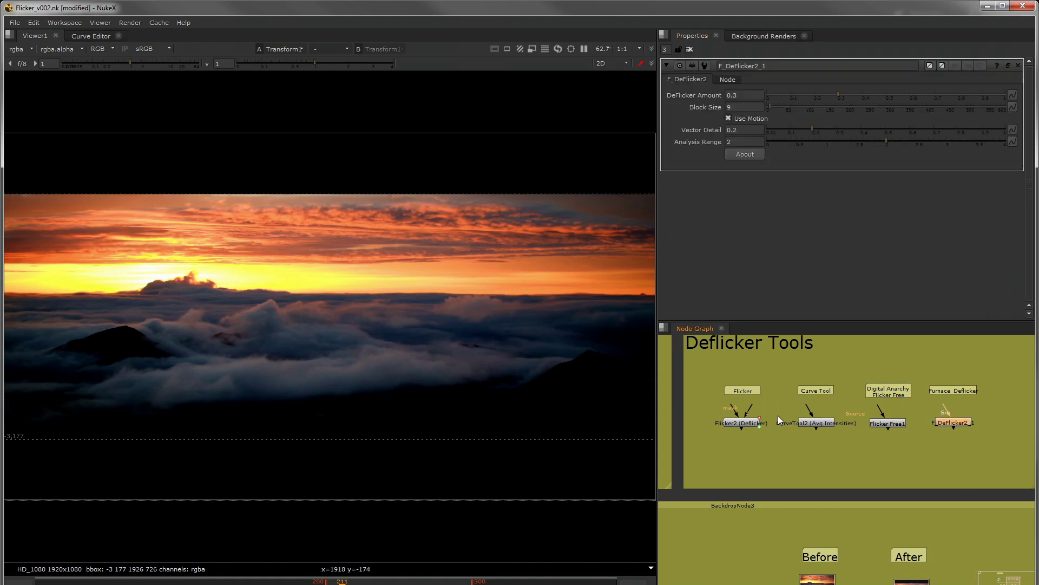
double_click(742, 422)
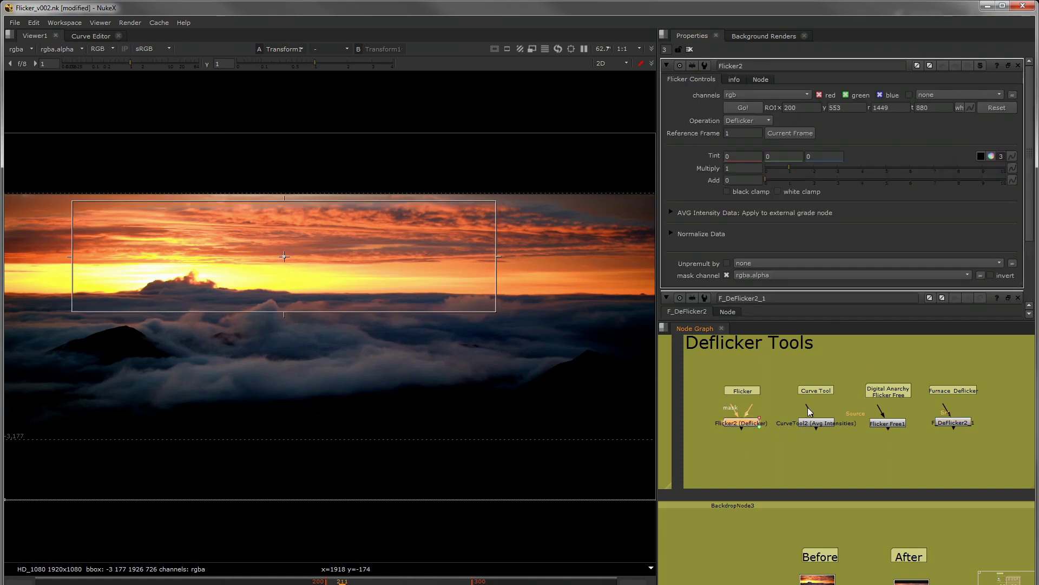
left_click_drag(498, 256, 206, 261)
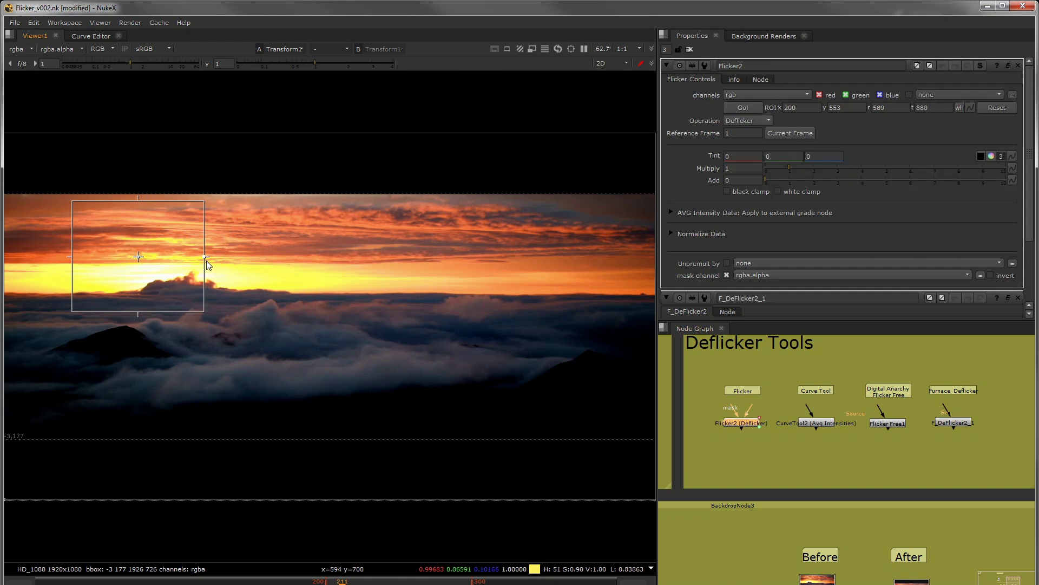
mouse_move(172, 311)
left_mouse_down()
mouse_move(171, 278)
mouse_move(169, 306)
left_mouse_up()
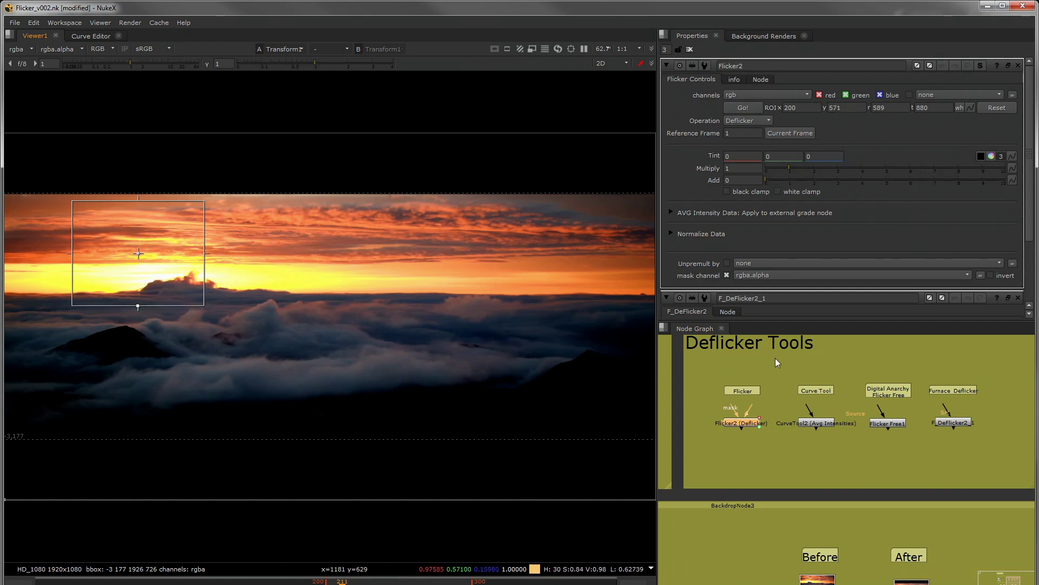
Review F_DeFlicker2's Block Size and the available Flicker Free1 presets
double_click(954, 421)
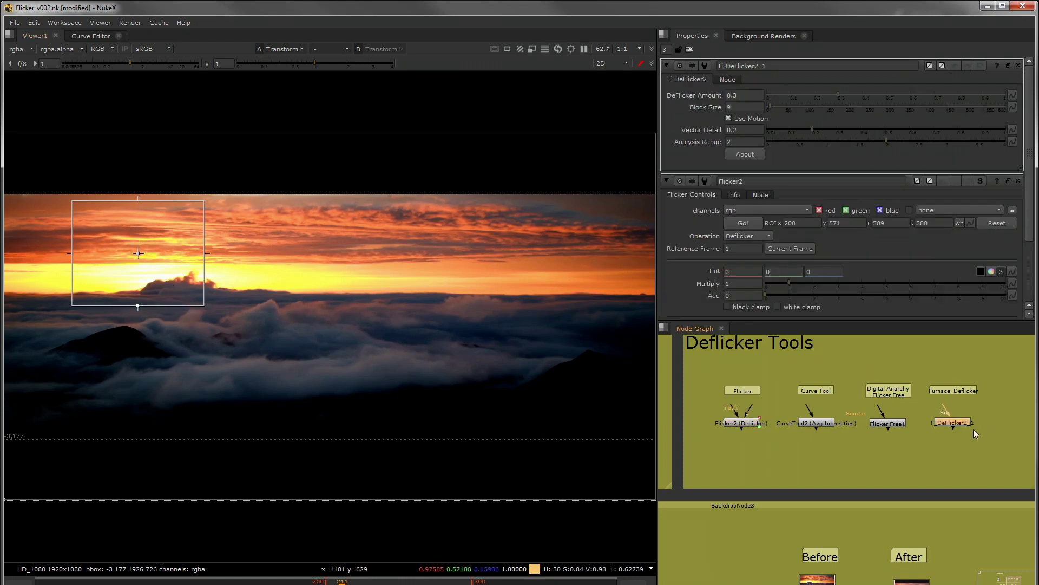
left_click(726, 107)
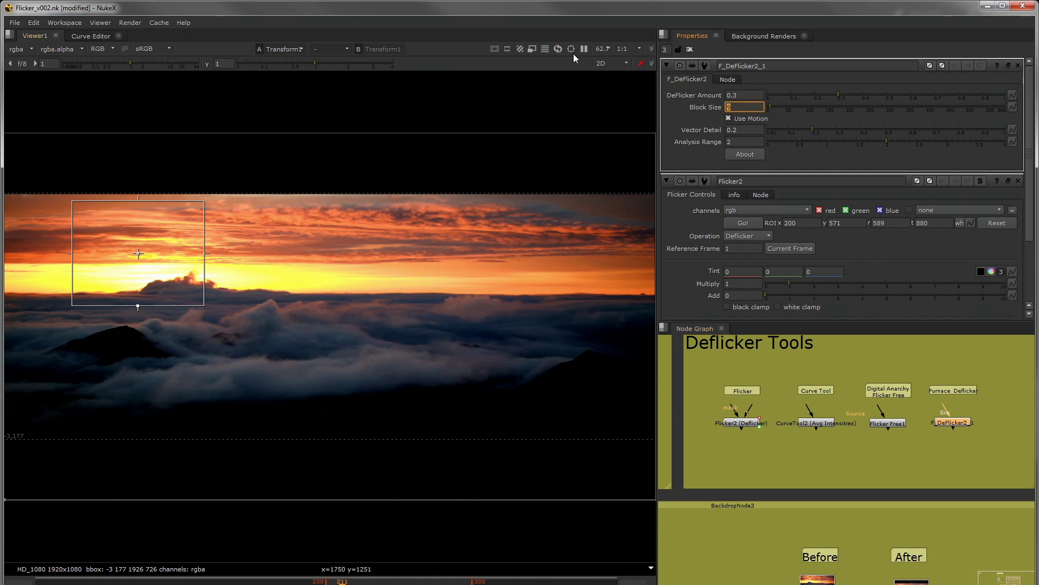
double_click(879, 423)
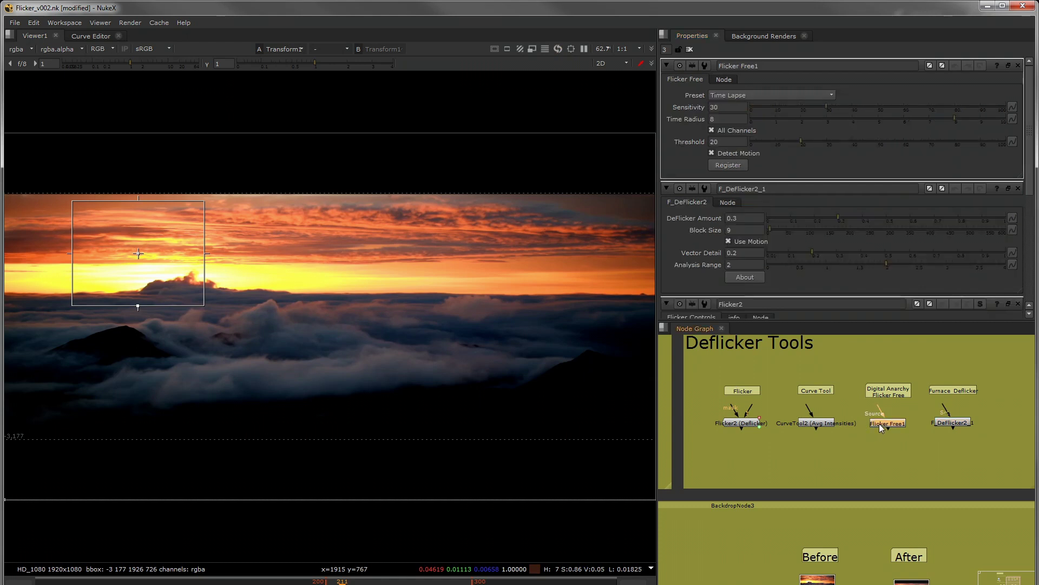
left_click(716, 95)
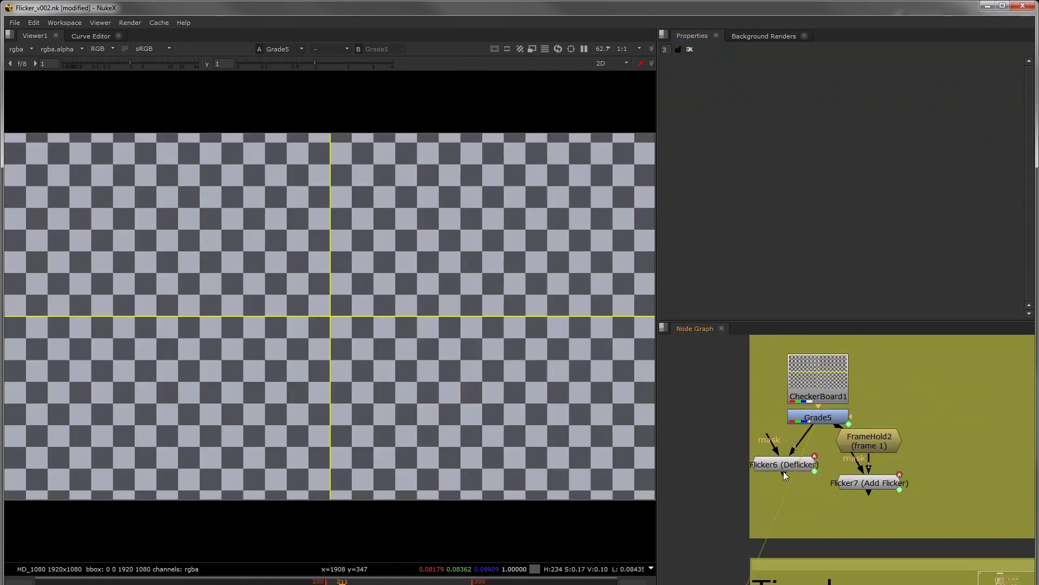
Move Flicker6 left and shift FrameHold2 and Flicker7 to the right
left_click(789, 464)
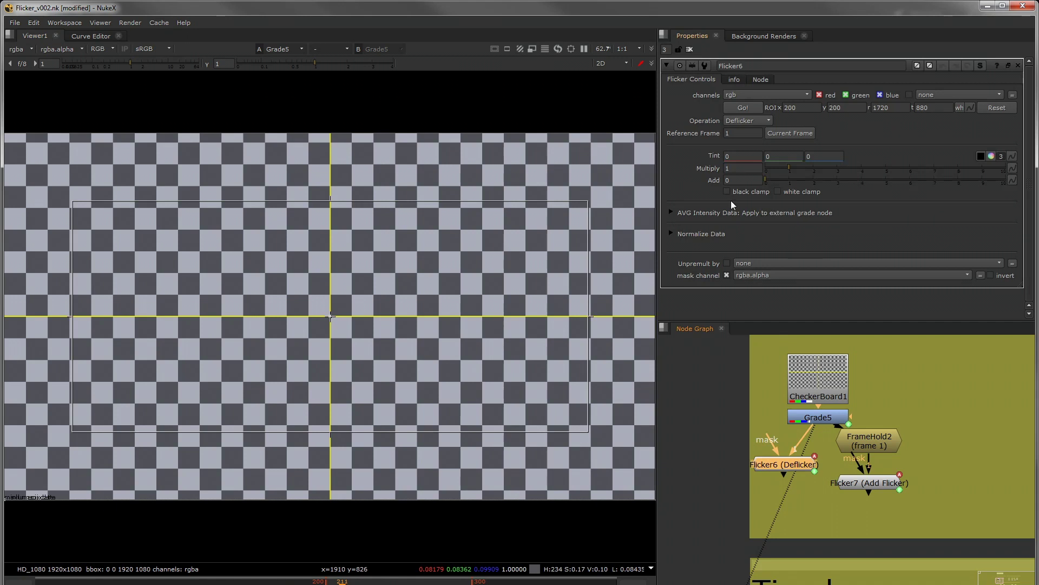
left_click_drag(780, 469, 724, 468)
left_click_drag(926, 413, 806, 508)
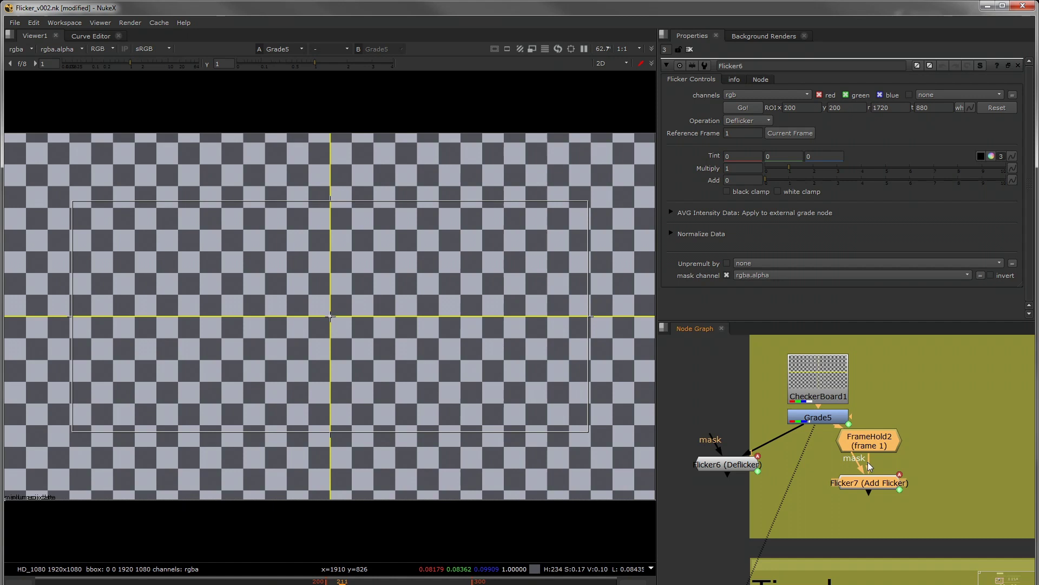
left_click_drag(885, 440, 921, 444)
left_click(821, 443)
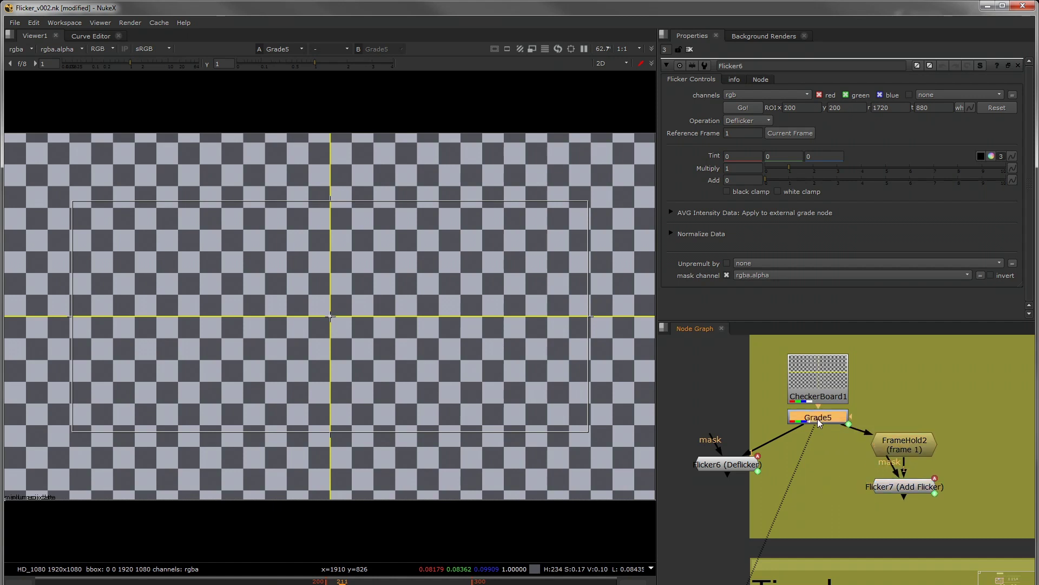
Inspect Grade5's random(frame) gain expressions, then play backwards to watch the colour flicker
double_click(819, 418)
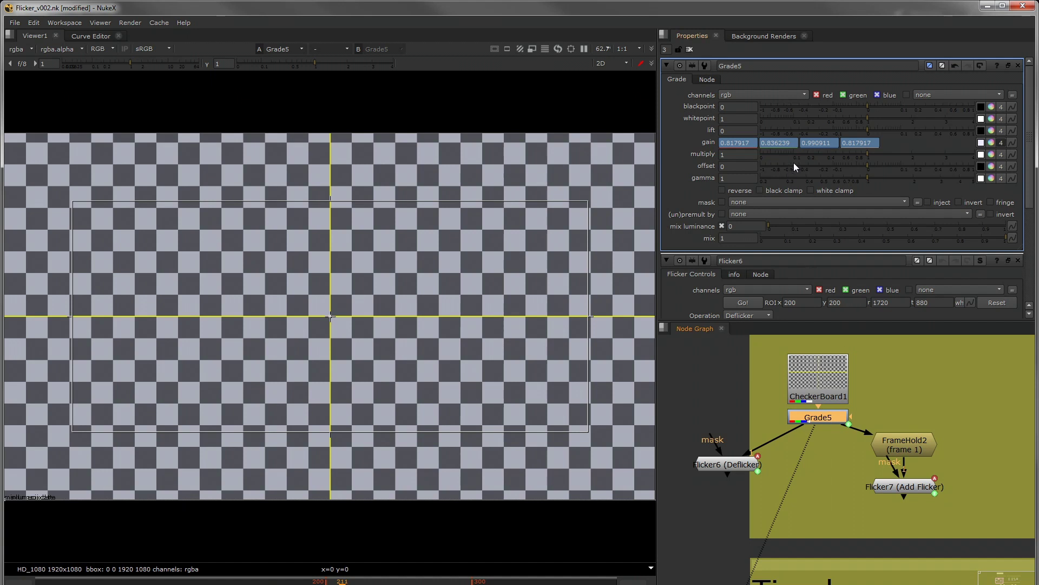
left_click(1012, 142)
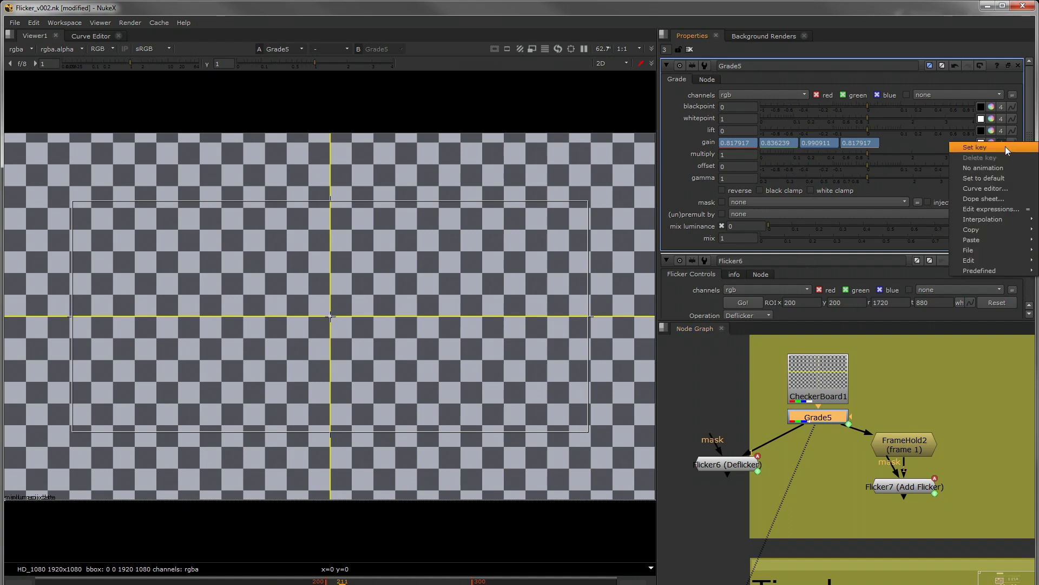
left_click(991, 209)
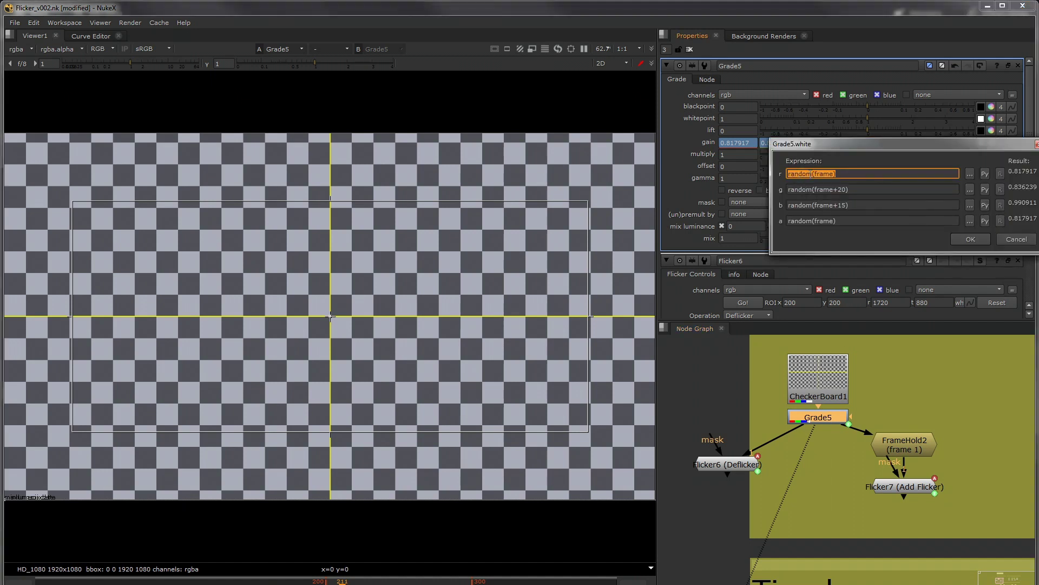
key("Tab")
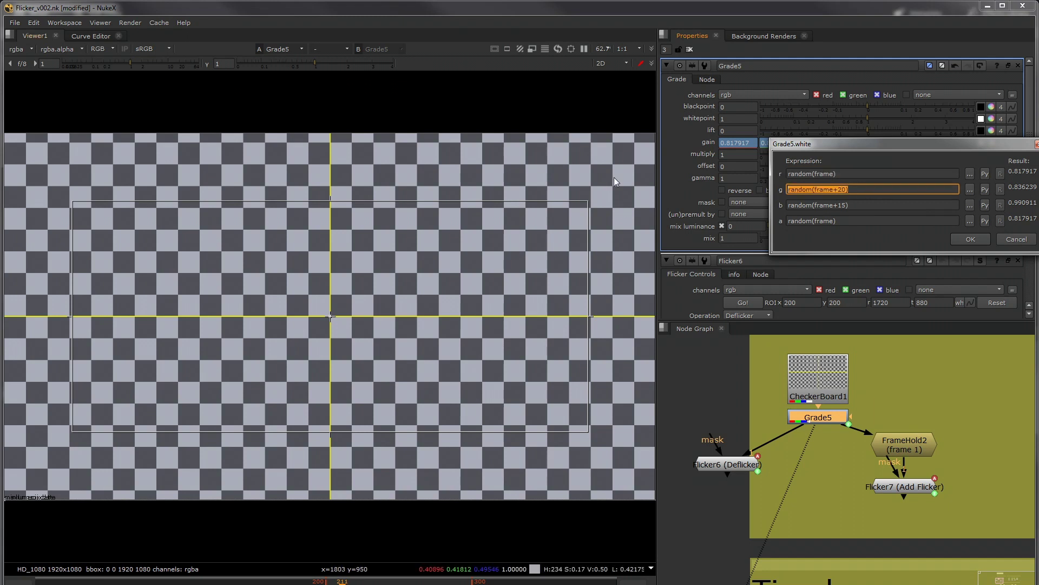
key("Tab")
left_click(972, 240)
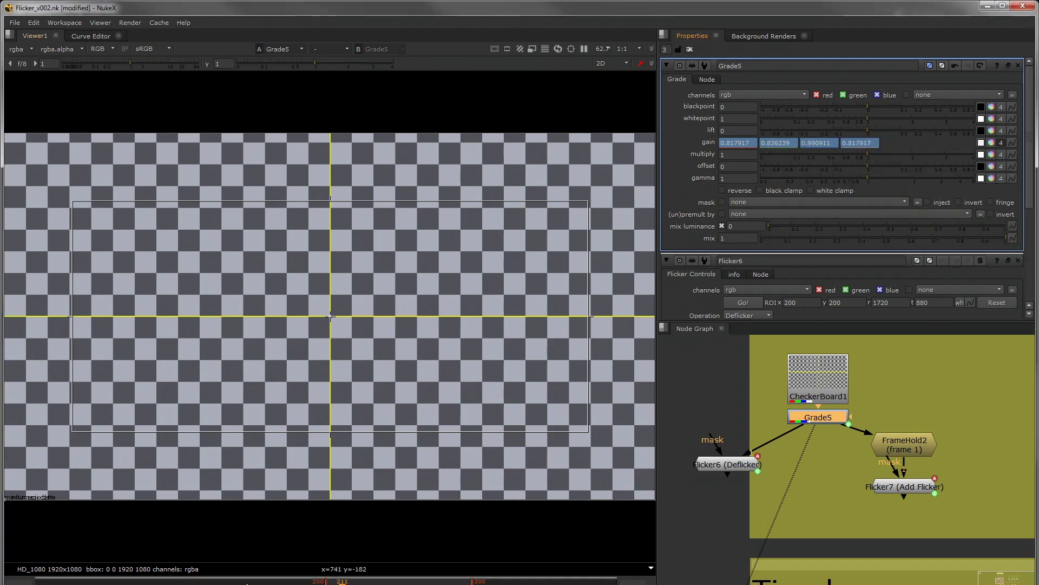
left_click(124, 581)
key("j")
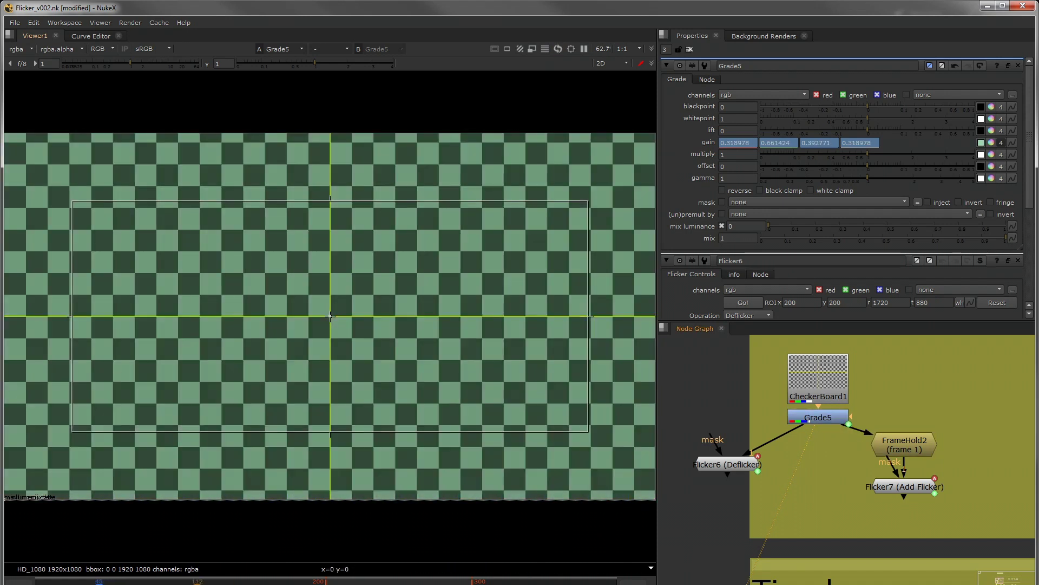
Replace Flicker6 with a new Flicker5 node connected to Grade5
left_click(704, 463)
key("Delete")
key("Tab")
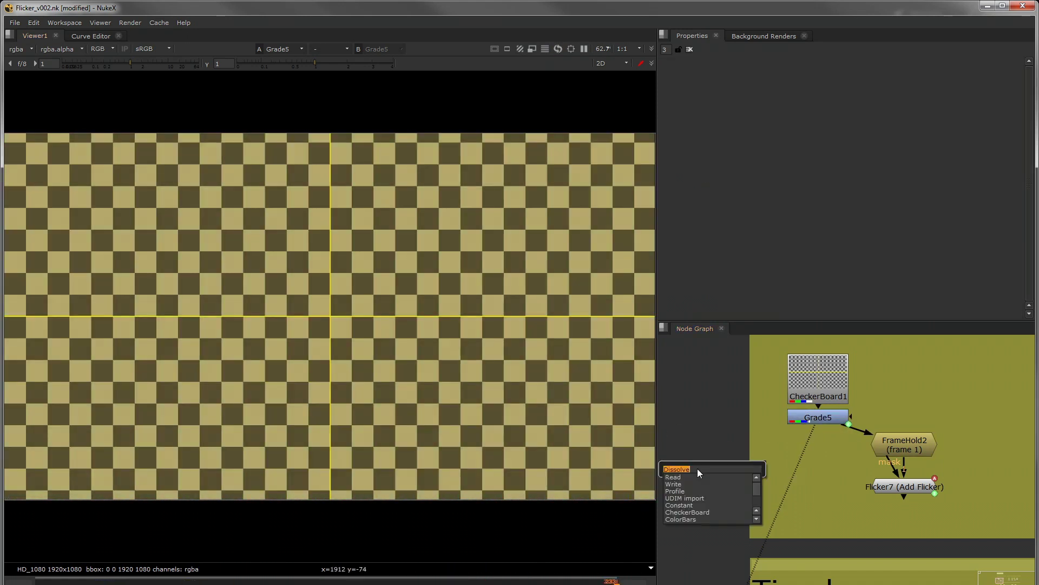
type("flic")
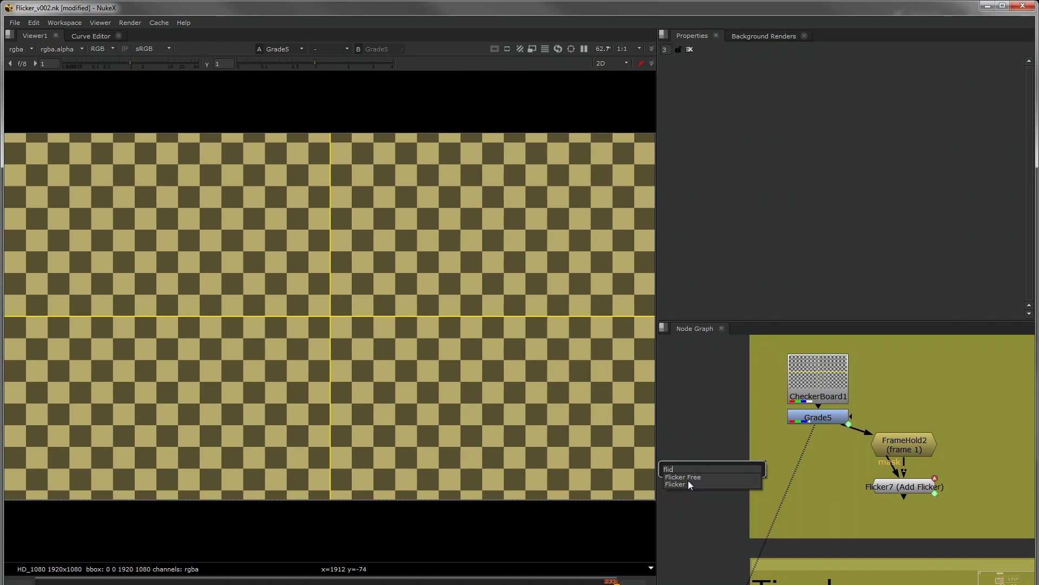
left_click(688, 483)
left_click_drag(731, 448, 782, 423)
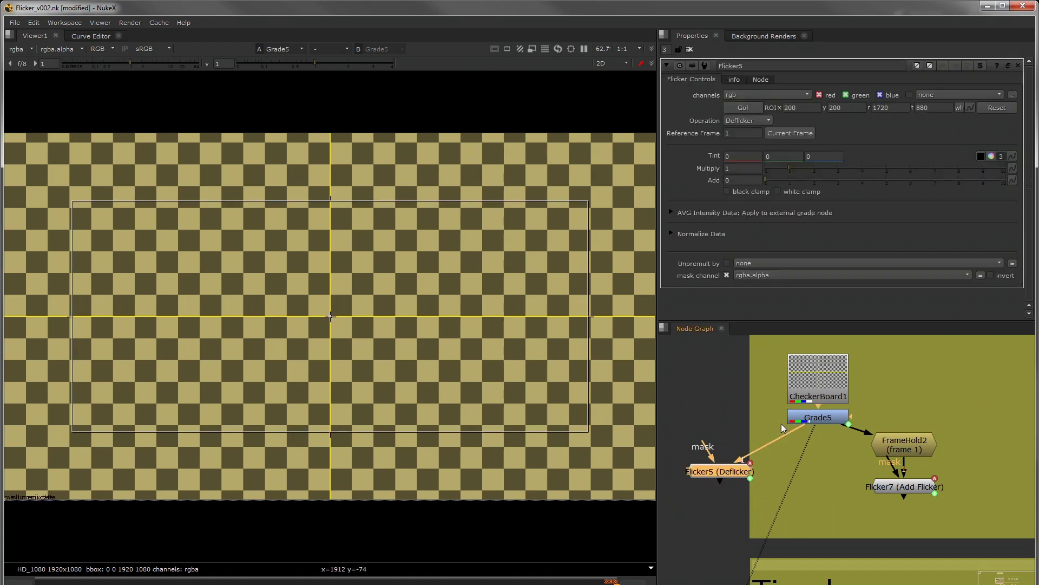
View Flicker5 and shrink its analysis region to right 1580 and bottom 135
key("1")
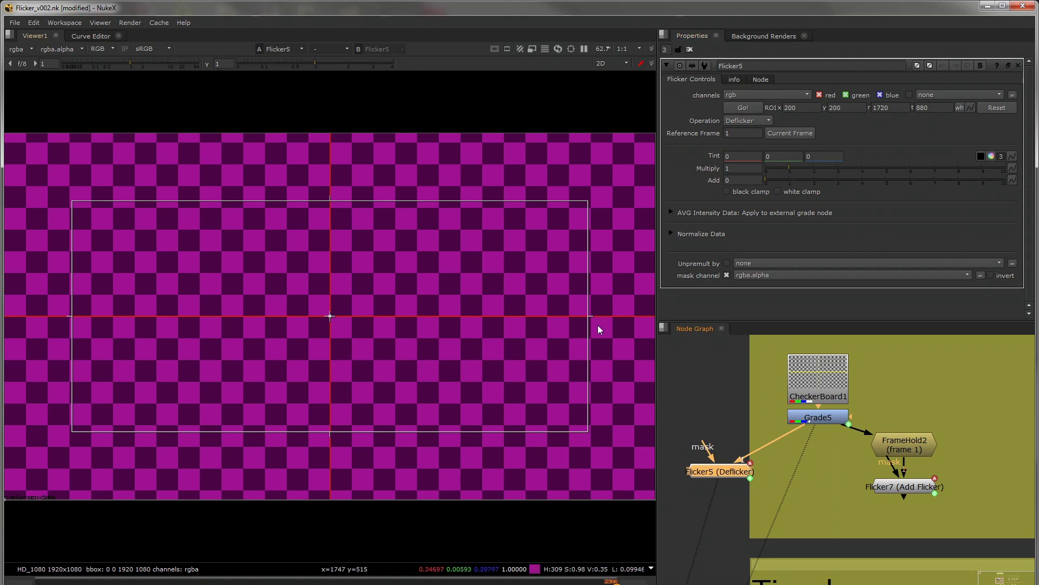
left_click_drag(587, 319, 541, 336)
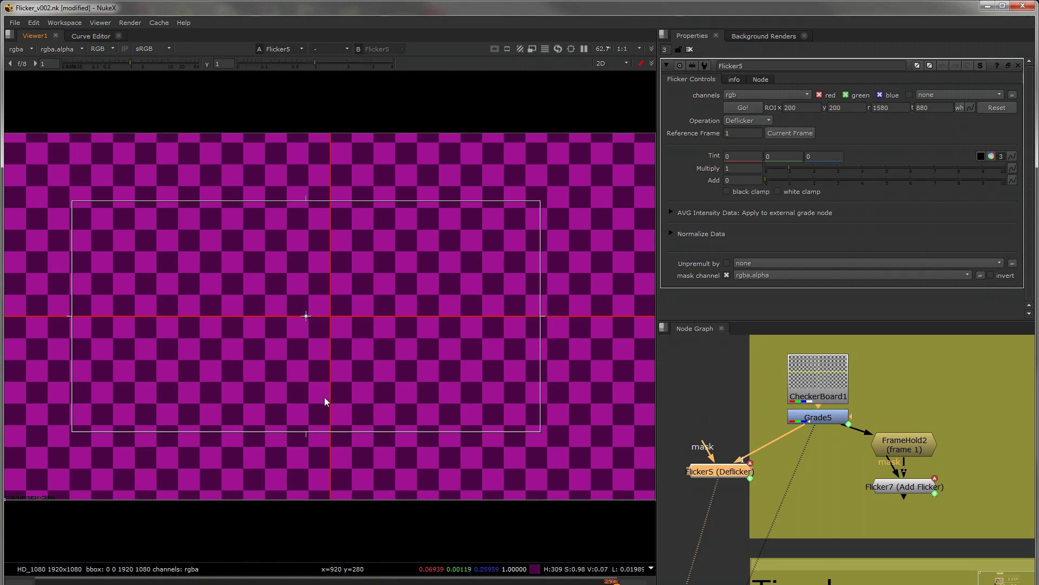
left_click_drag(317, 431, 372, 449)
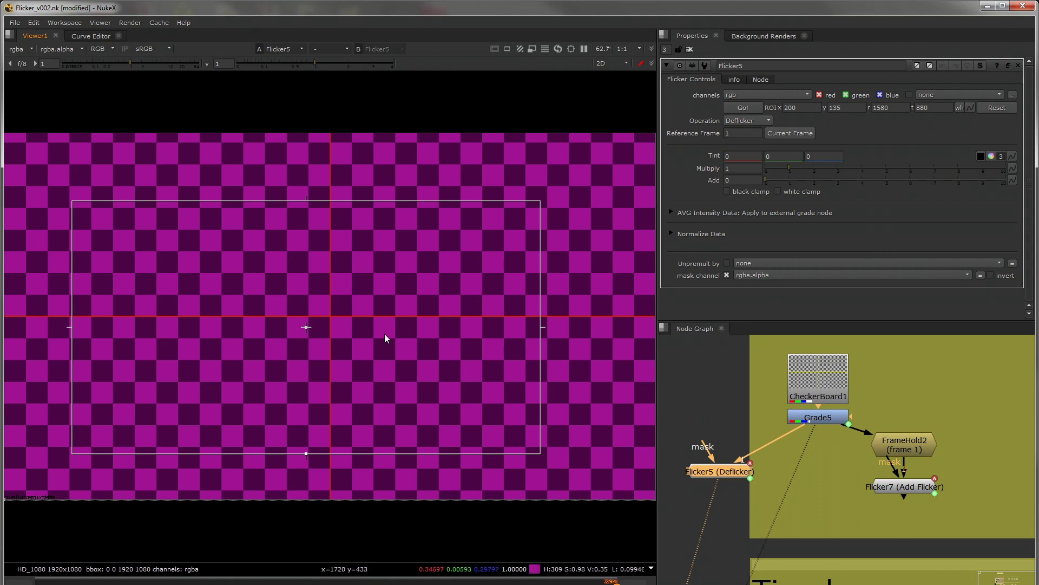
Inside Flicker5, view Merge1's roto-masked checkerboard and the CurveTool output
left_click(710, 443)
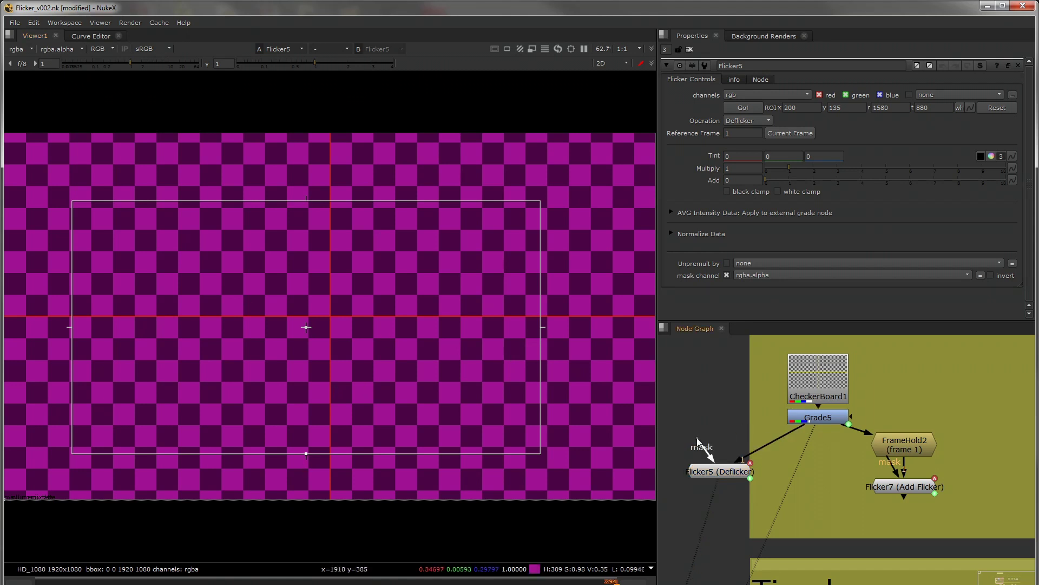
key("ctrl+Return")
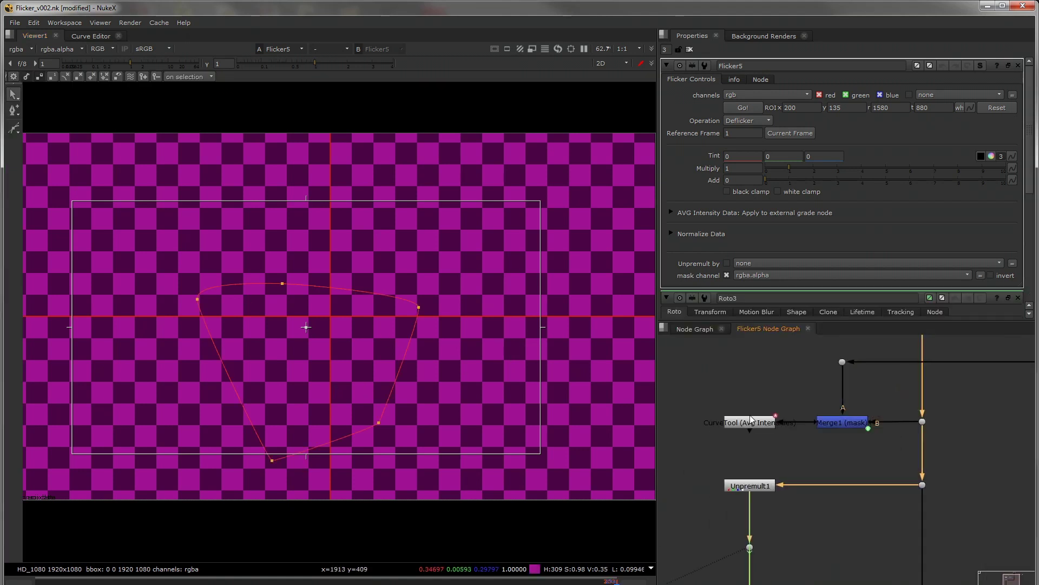
left_click(844, 424)
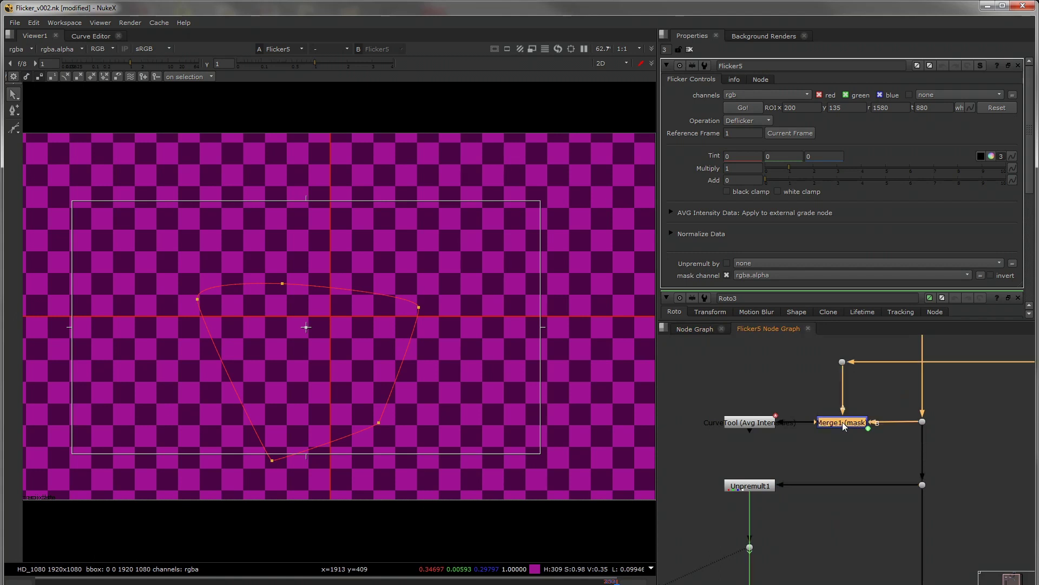
key("1")
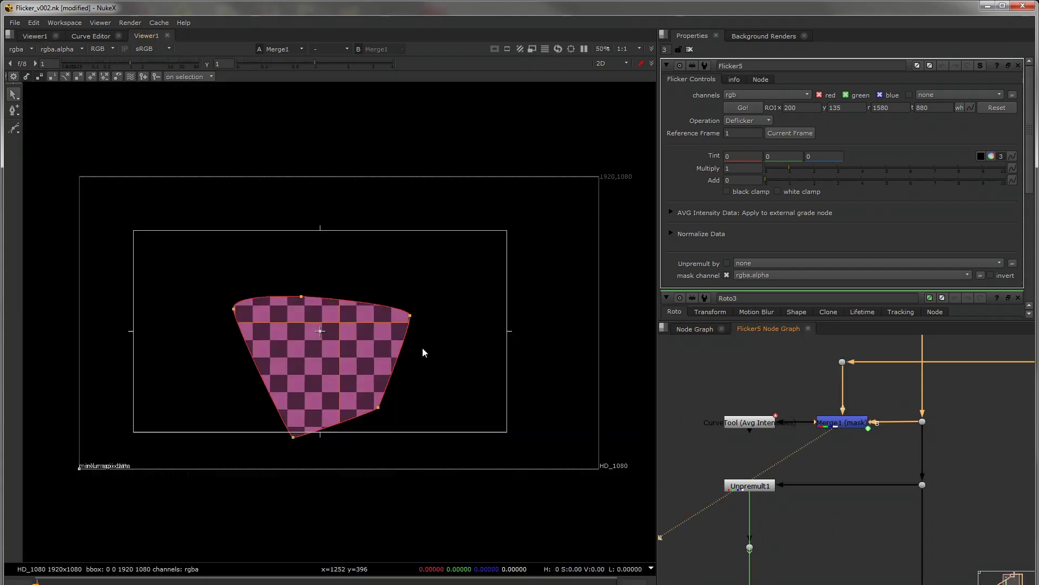
left_click(761, 423)
key("1")
Extend the analysis region's bottom edge down to y 48 and return to the main Node Graph
left_click_drag(398, 432, 395, 456)
left_click(695, 328)
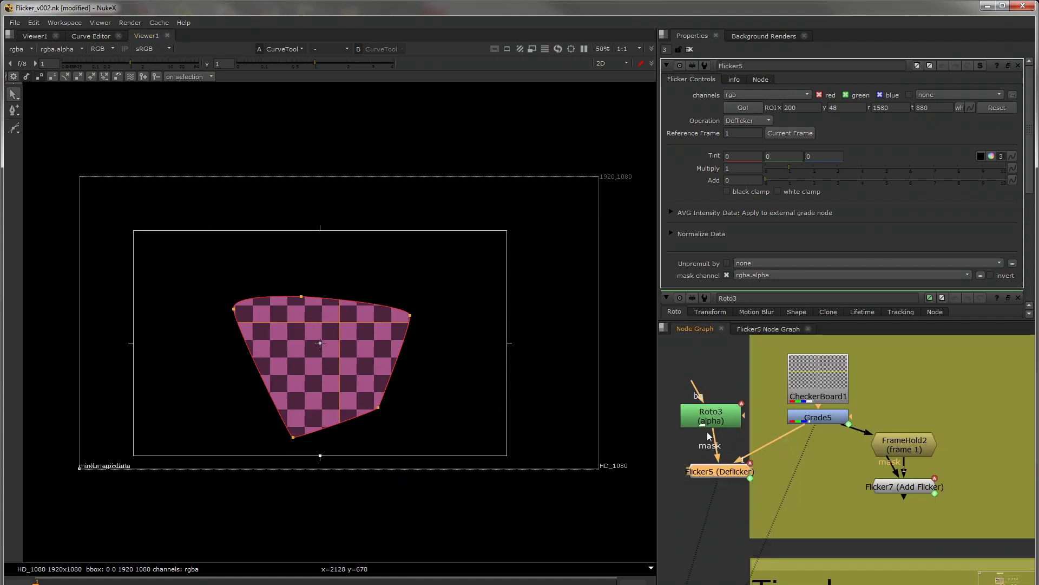
key("ctrl+Return")
scroll(862, 381, "up", 3)
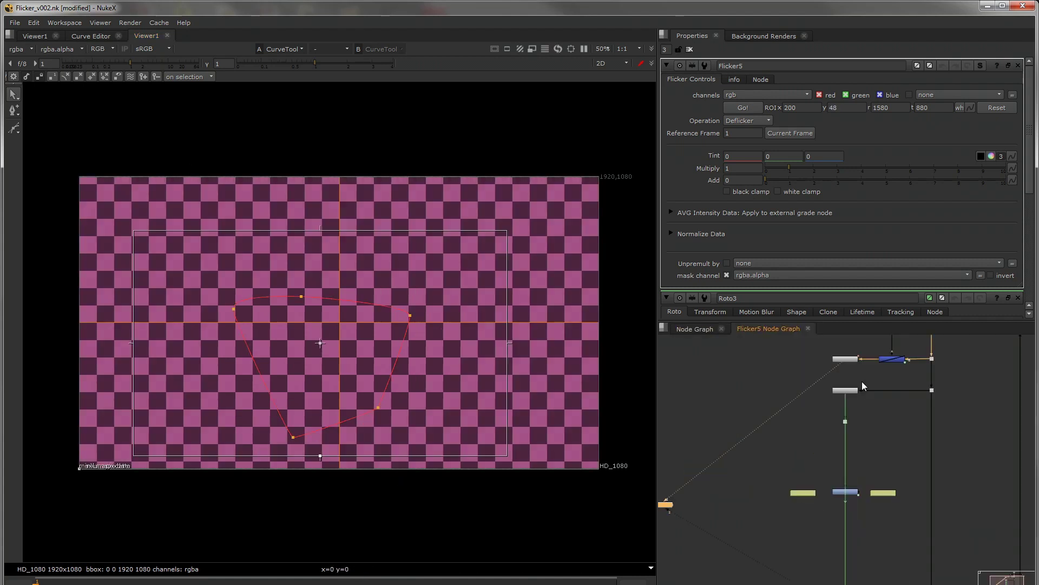
left_click(694, 329)
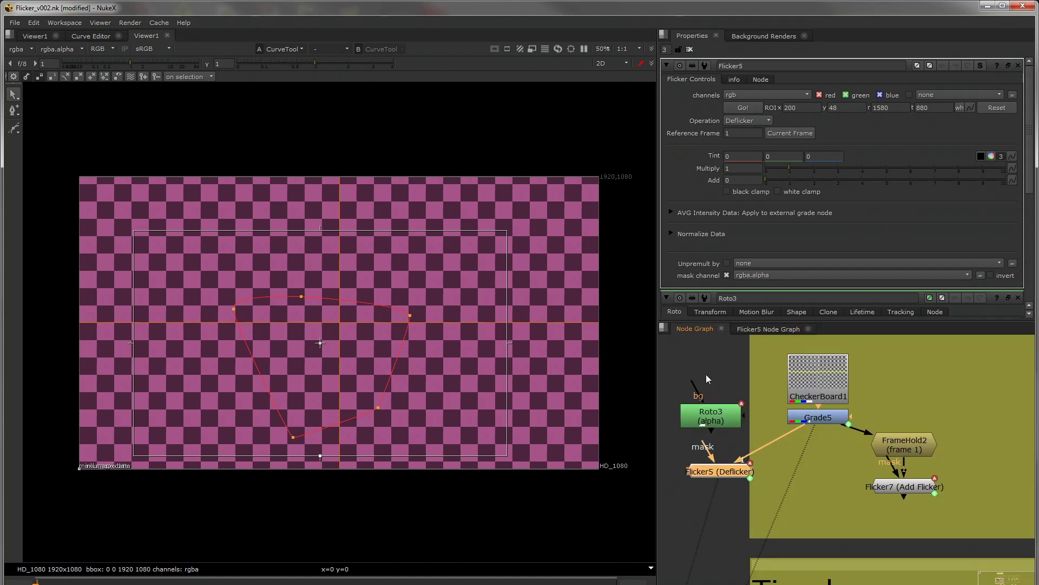
Raise the analysis region's bottom edge to y 206
left_click(737, 329)
left_click(694, 329)
left_click_drag(344, 458, 352, 414)
Run Flicker5's intensity analysis with frame range 1, then view Grade5
left_click(739, 107)
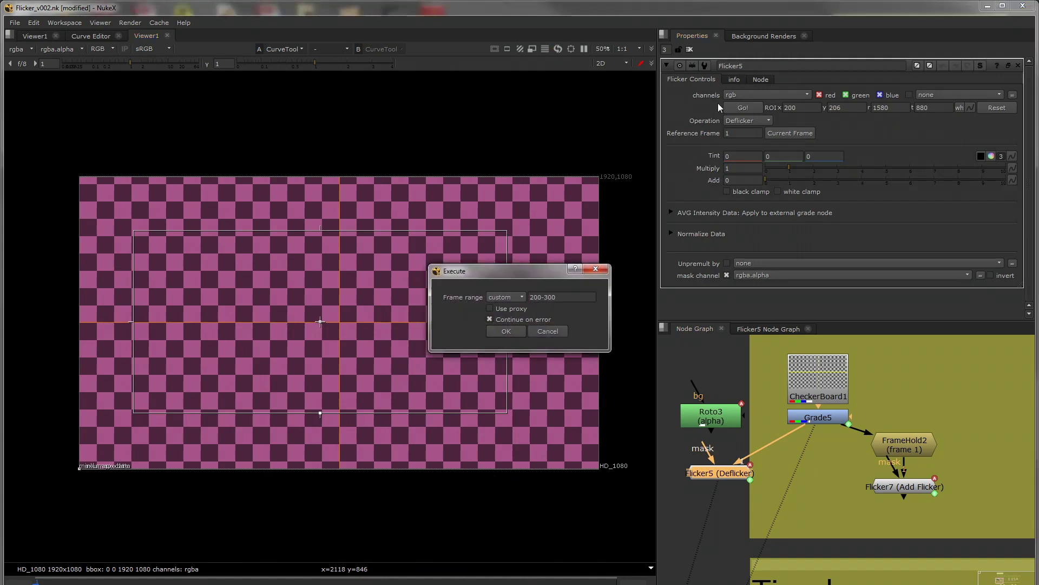
left_click_drag(487, 269, 684, 324)
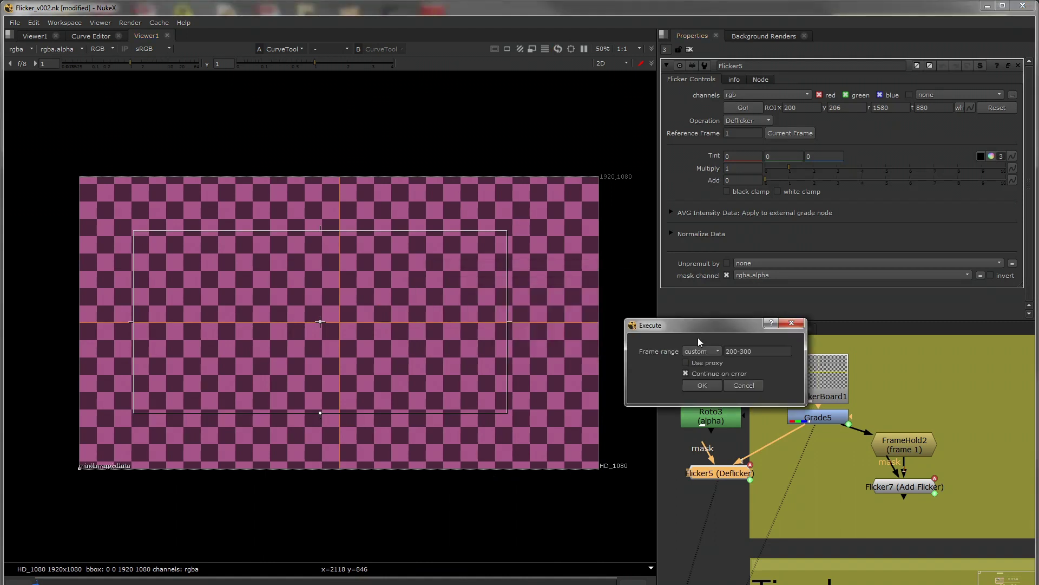
triple_click(740, 351)
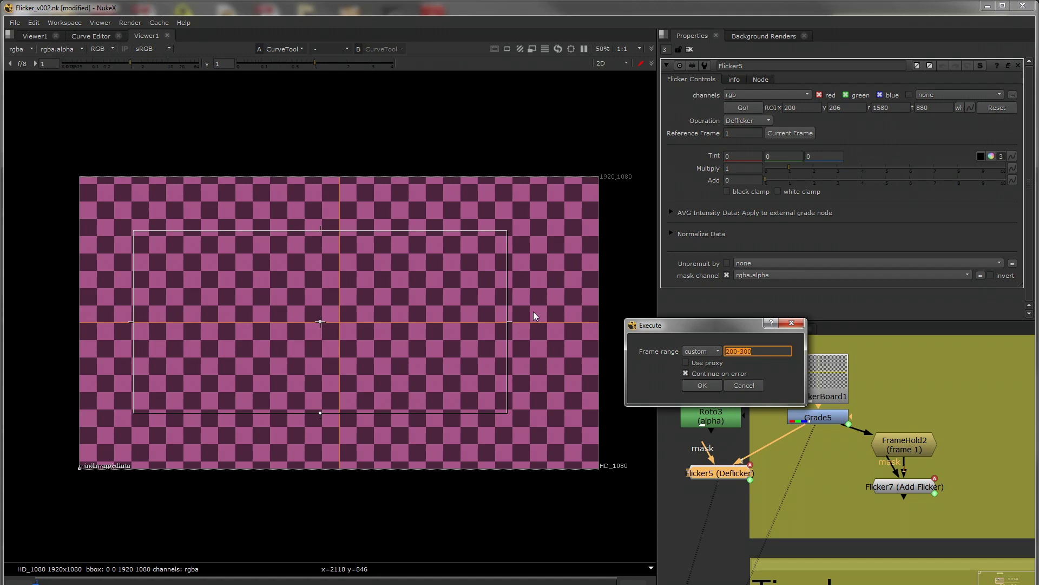
type("1-100")
key("Return")
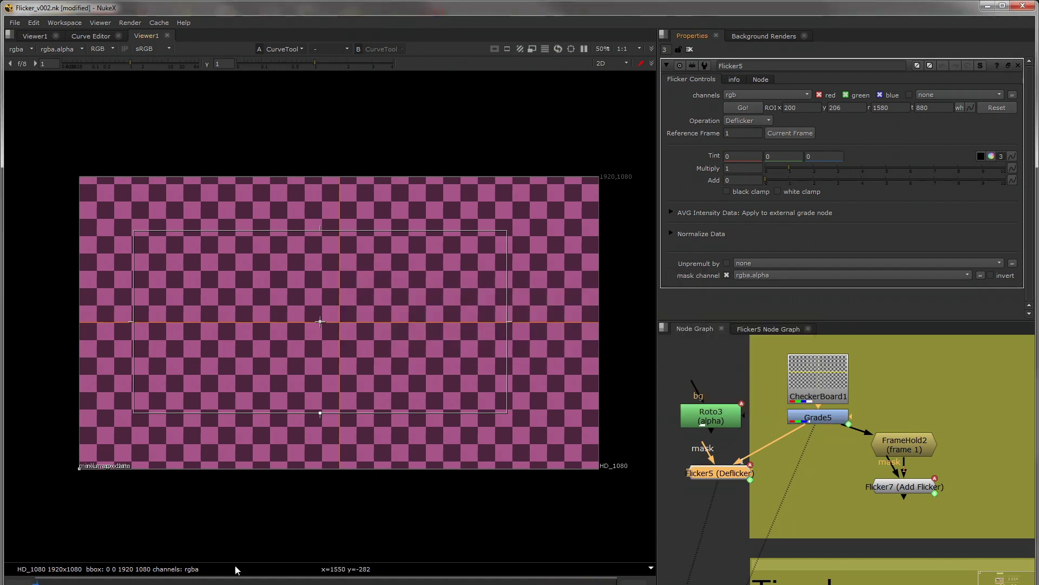
key("1")
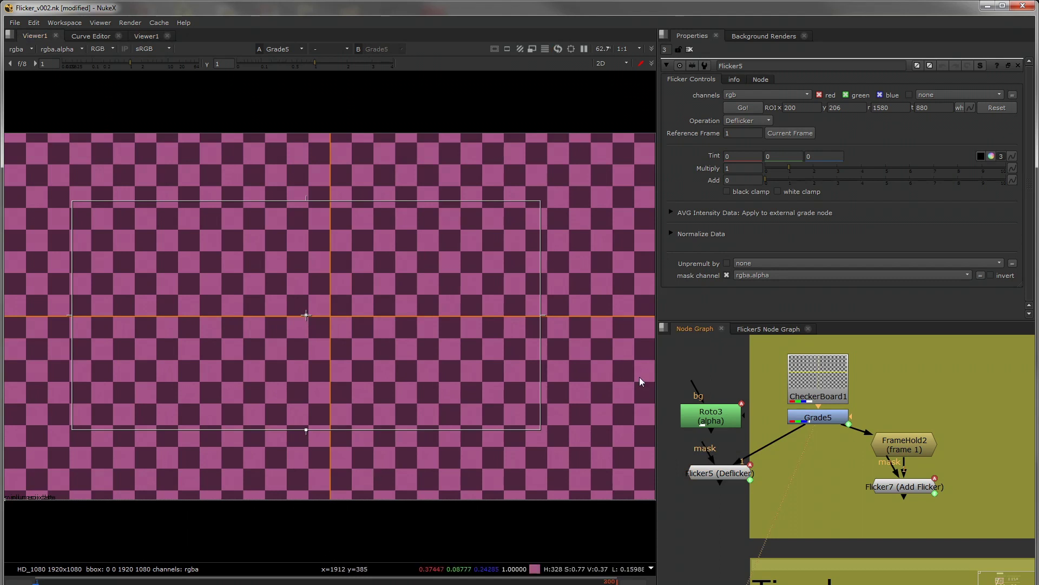
Keep Flicker5's operation as Deflicker and wipe-compare it against Grade5
left_click(732, 122)
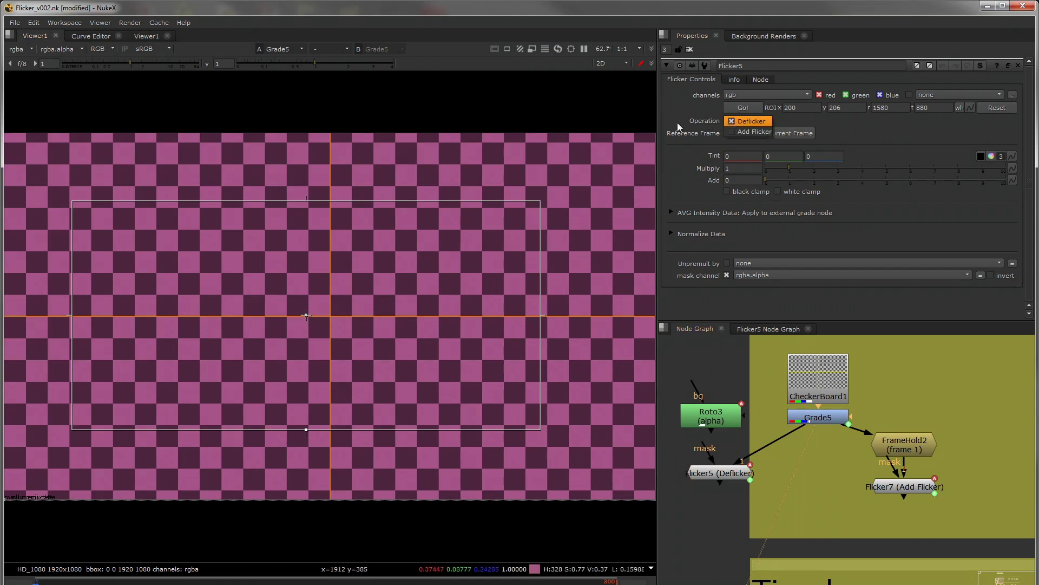
left_click(747, 123)
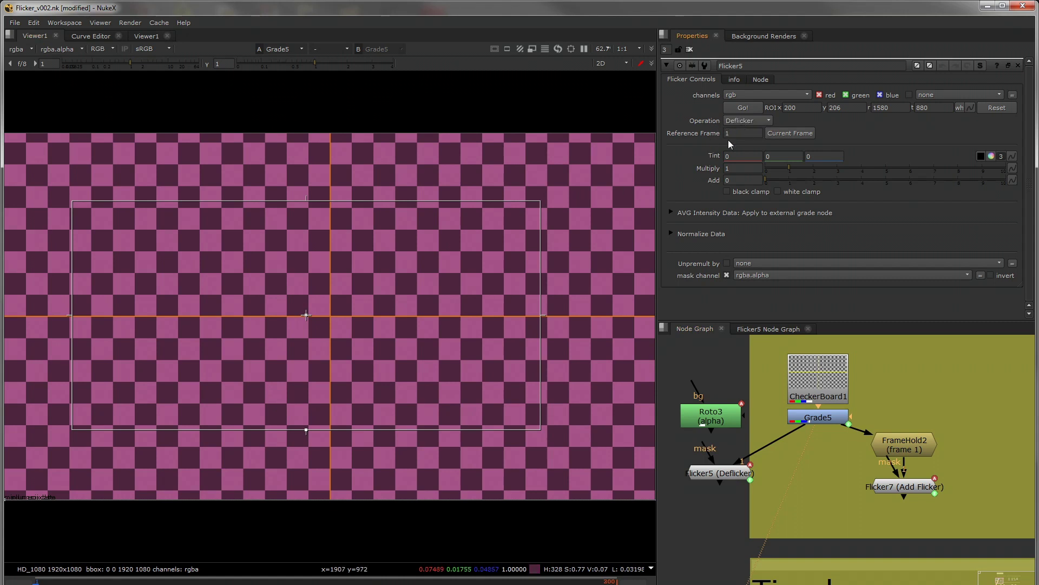
left_click(721, 476)
key("1")
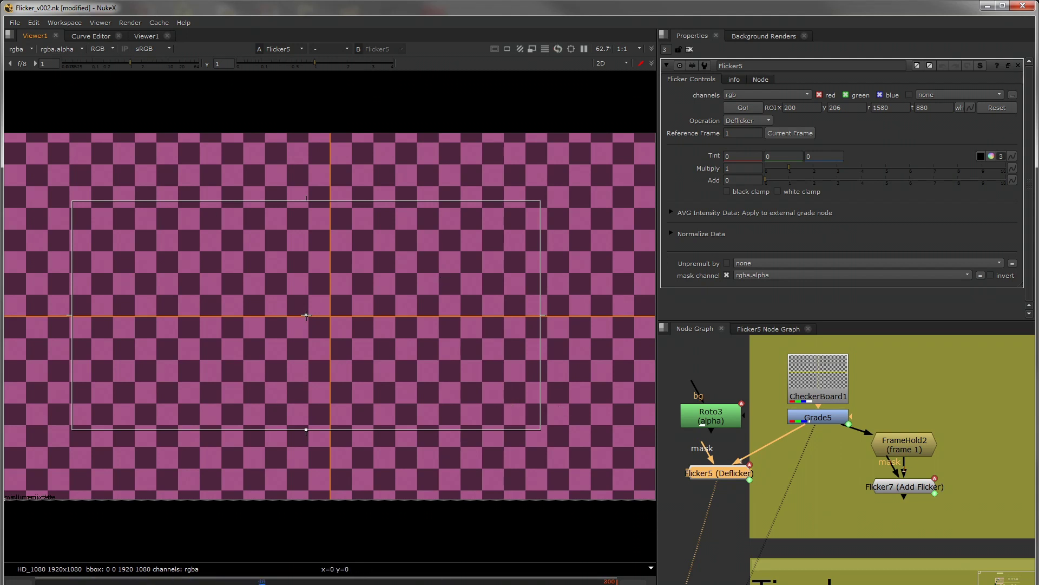
key("w")
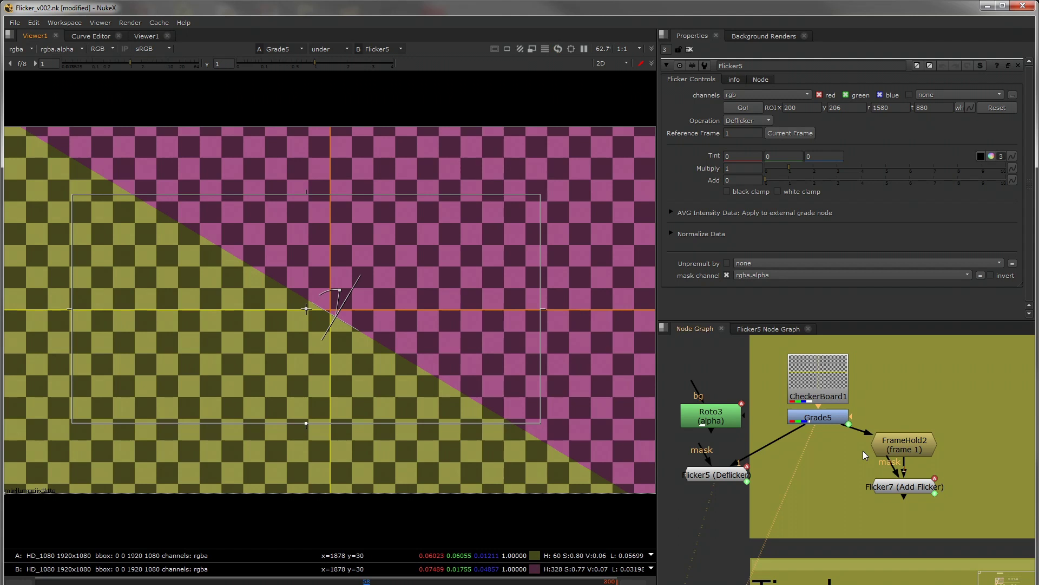
Delete the Flicker7 Add Flicker node and re-view Flicker5 and Grade5
key("Delete")
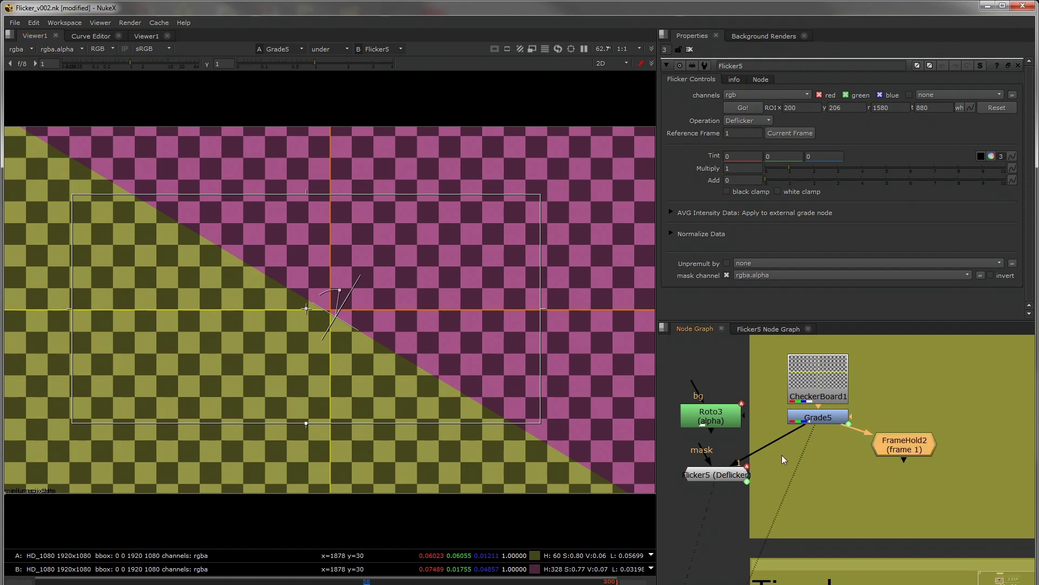
left_click(734, 476)
key("1")
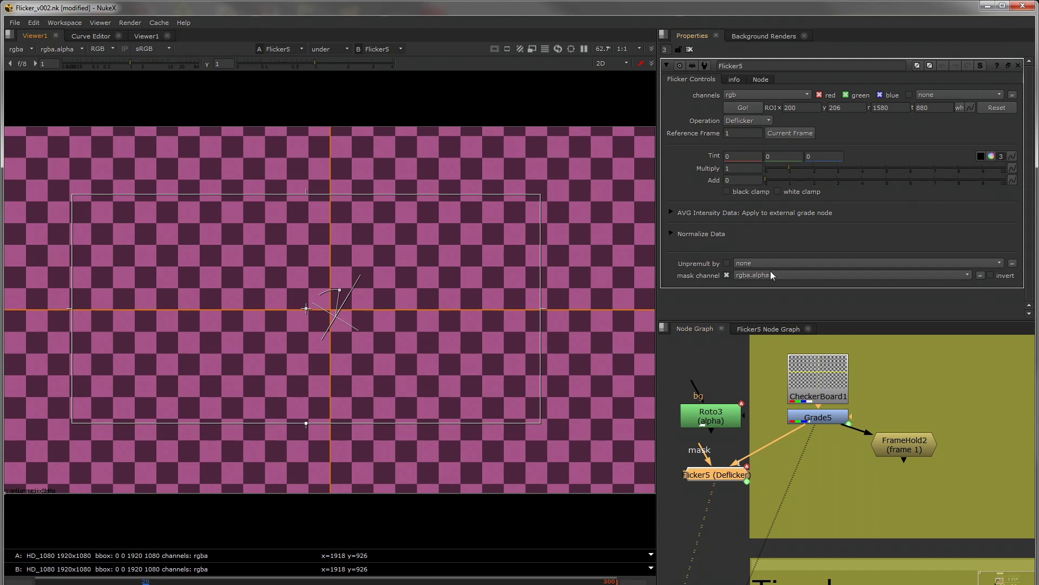
left_click(818, 417)
key("1")
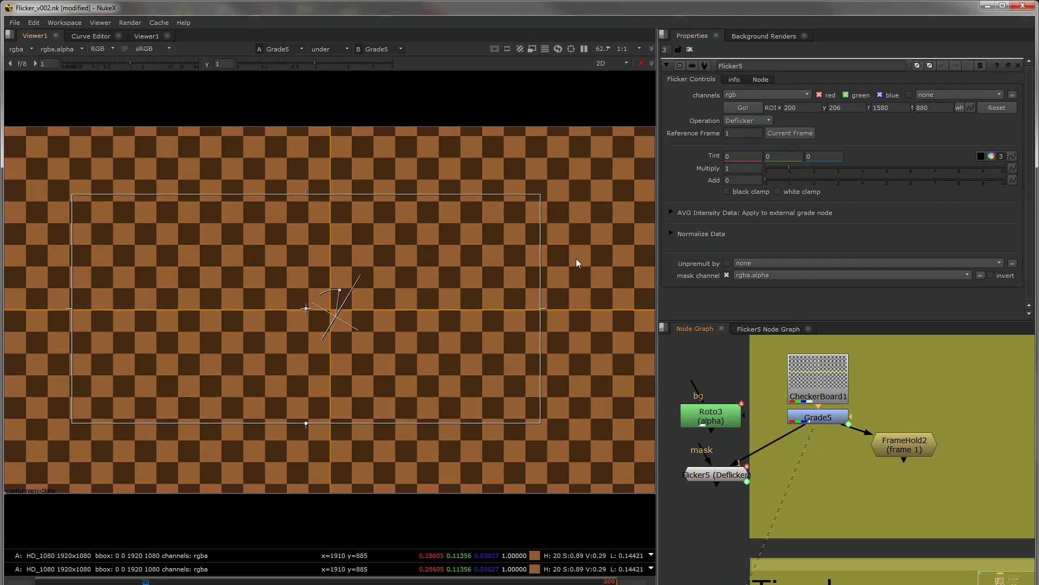
Set Flicker5's reference frame to current frame 20, play it, then view FrameHold2
left_click(767, 136)
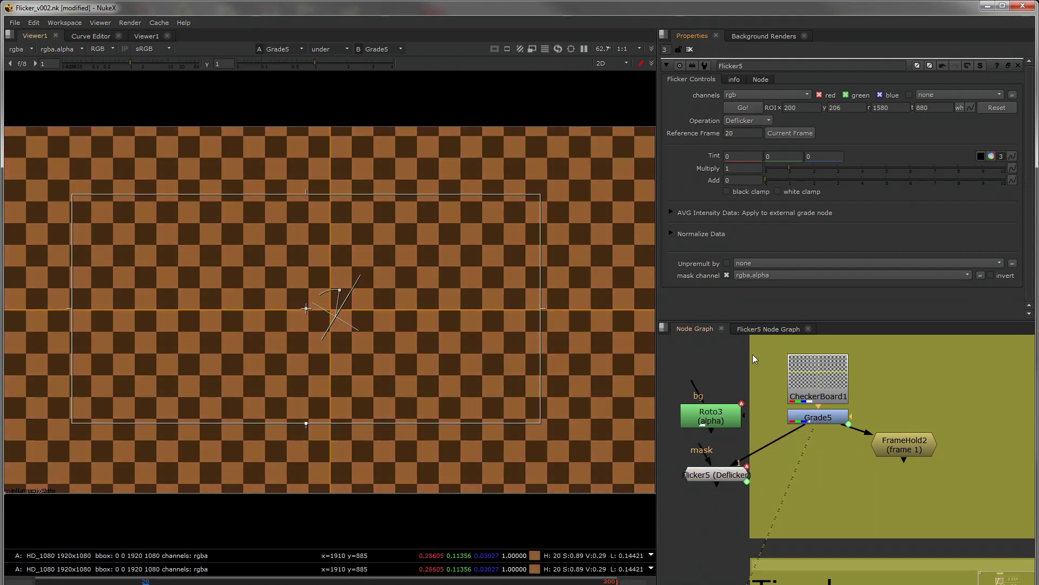
left_click(716, 475)
key("1")
key("l")
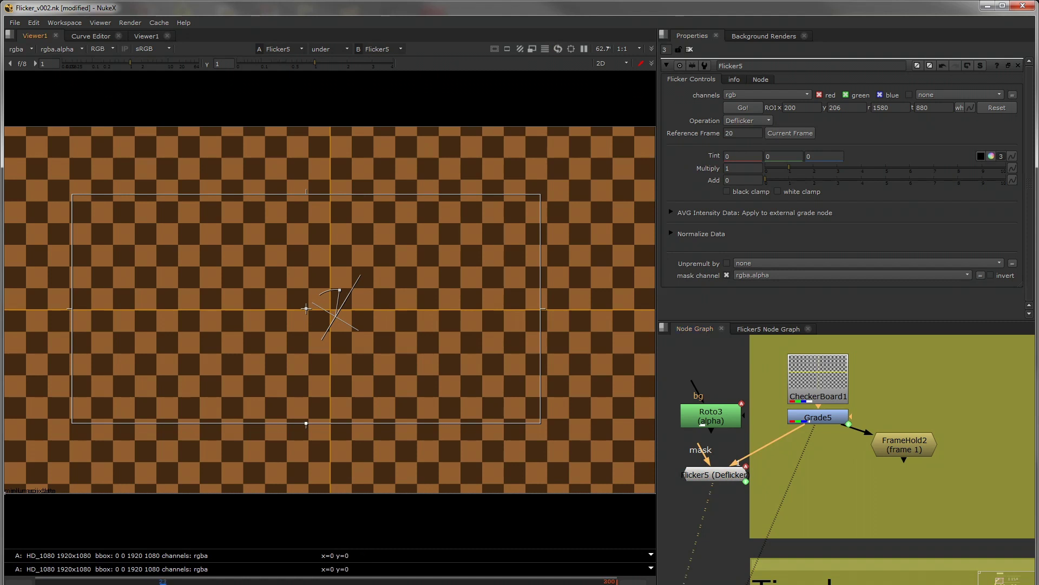
left_click(905, 444)
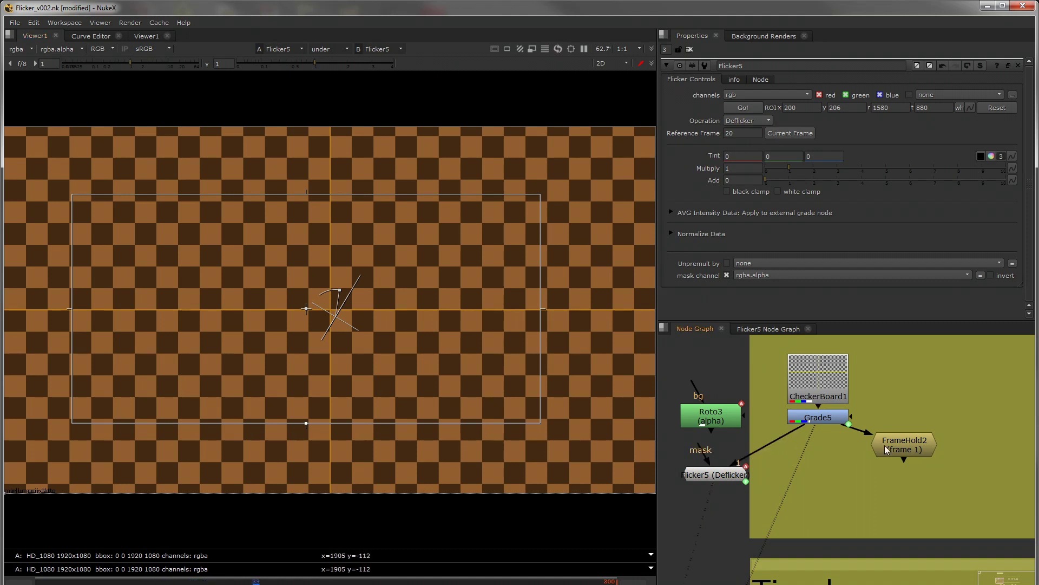
key("1")
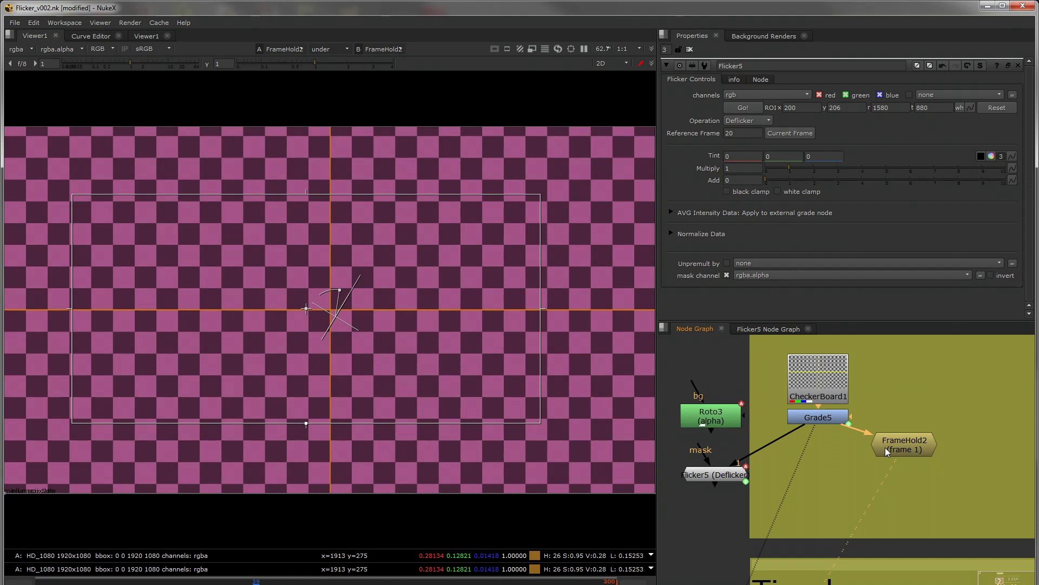
left_click(738, 475)
Paste a copy of Flicker5 below FrameHold2 and set its operation to Add Flicker
key("ctrl")
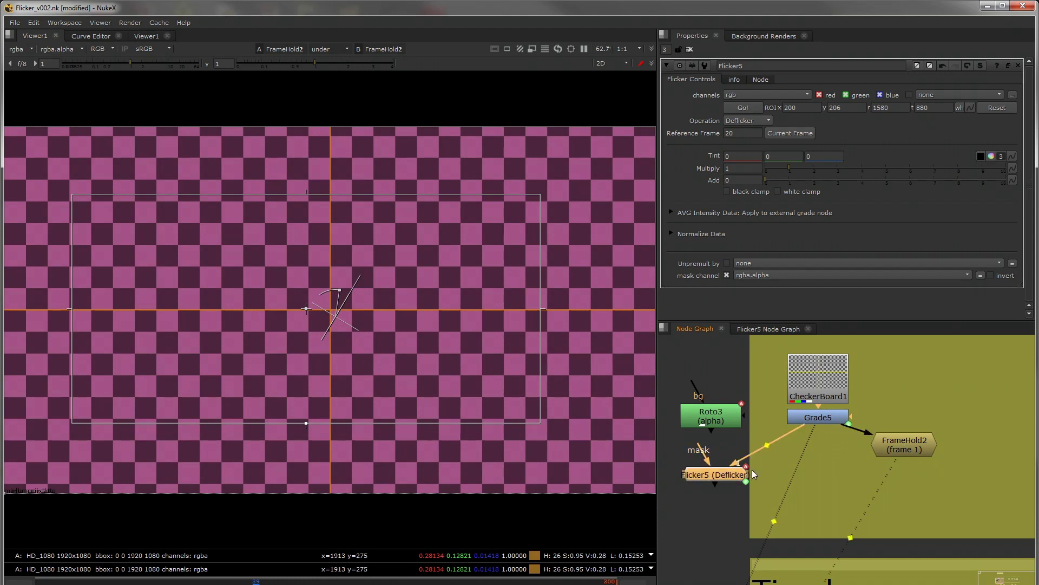
left_click(904, 444)
key("ctrl+v")
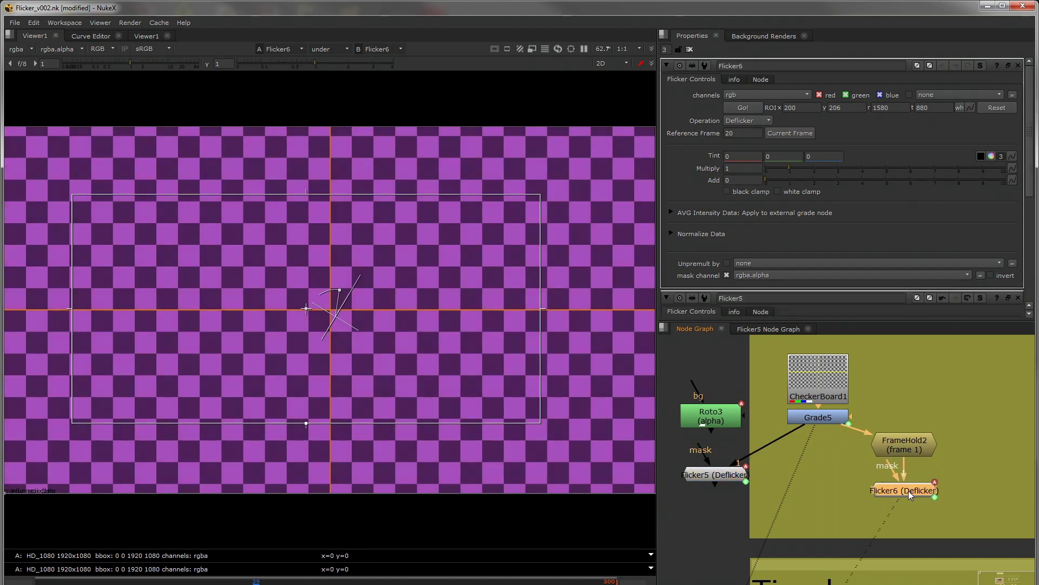
left_click(763, 121)
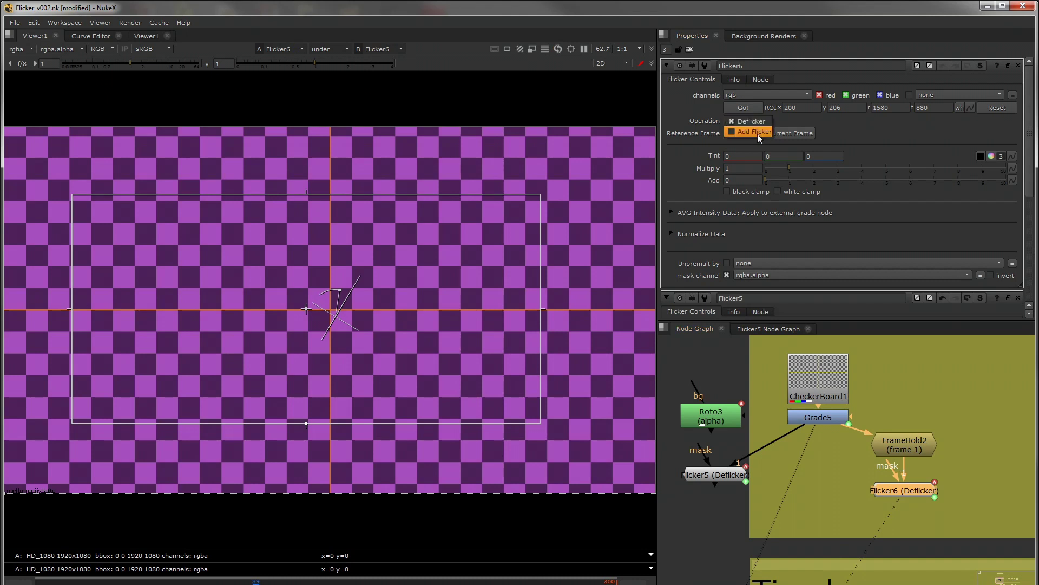
left_click(740, 133)
Set Flicker6's reference frame to 1
left_click(886, 481)
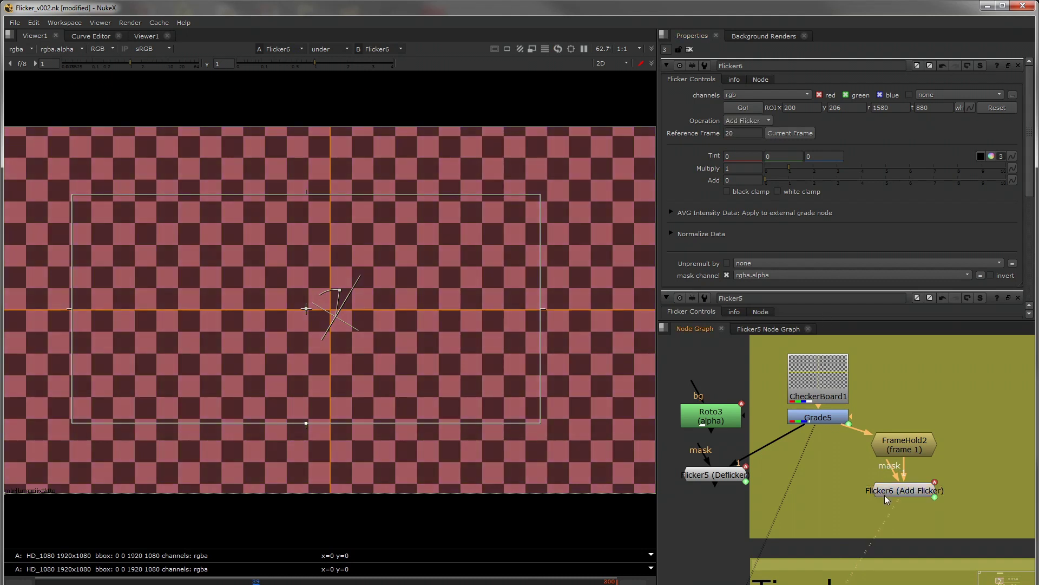
left_click(893, 480)
double_click(731, 133)
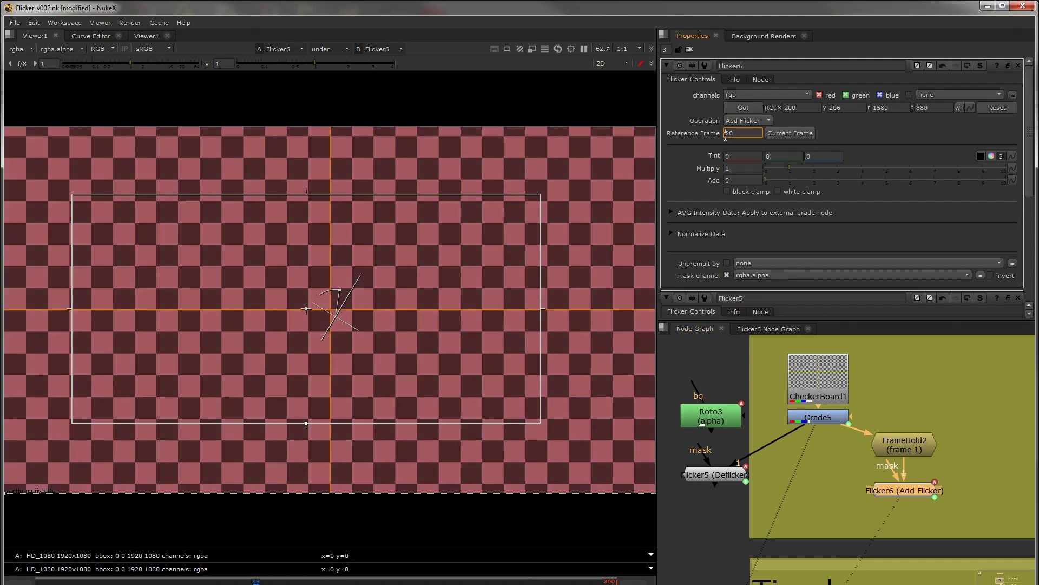
type("1")
key("Return")
Compare Flicker6 against Grade5 in the viewer and play to see the added flicker
left_click(817, 417)
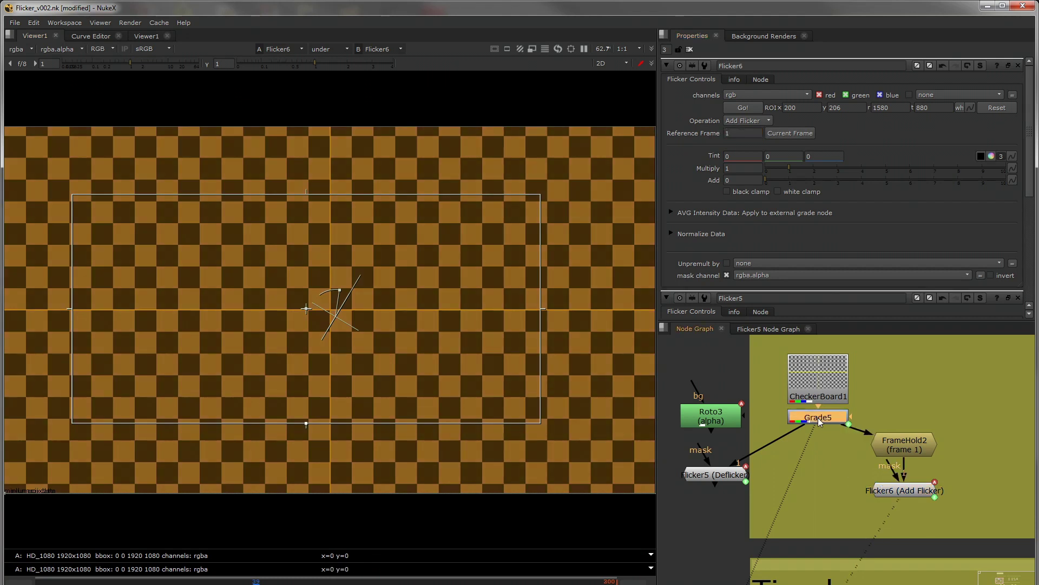
key("1")
left_click(892, 487)
key("2")
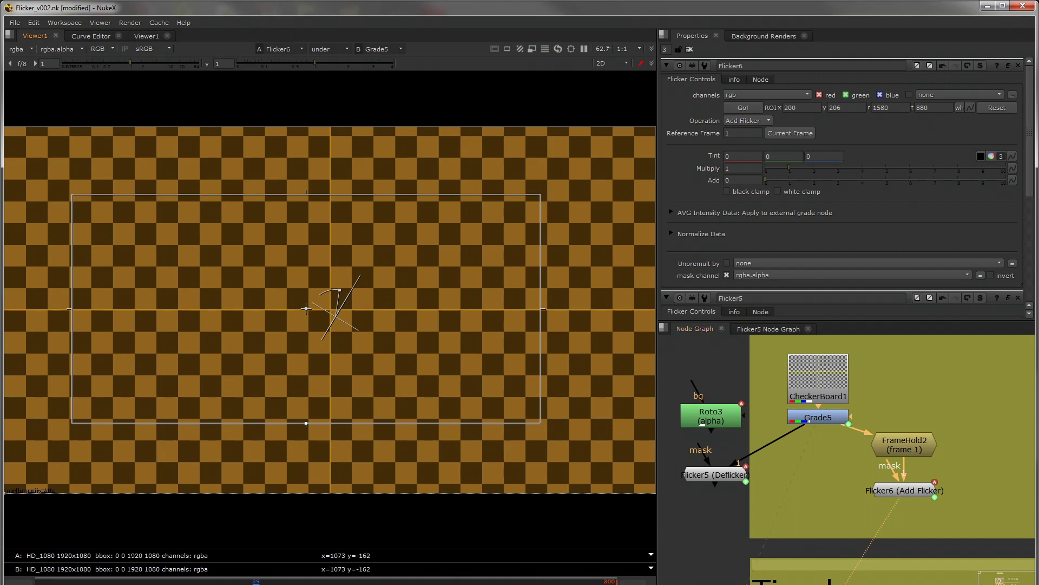
key("l")
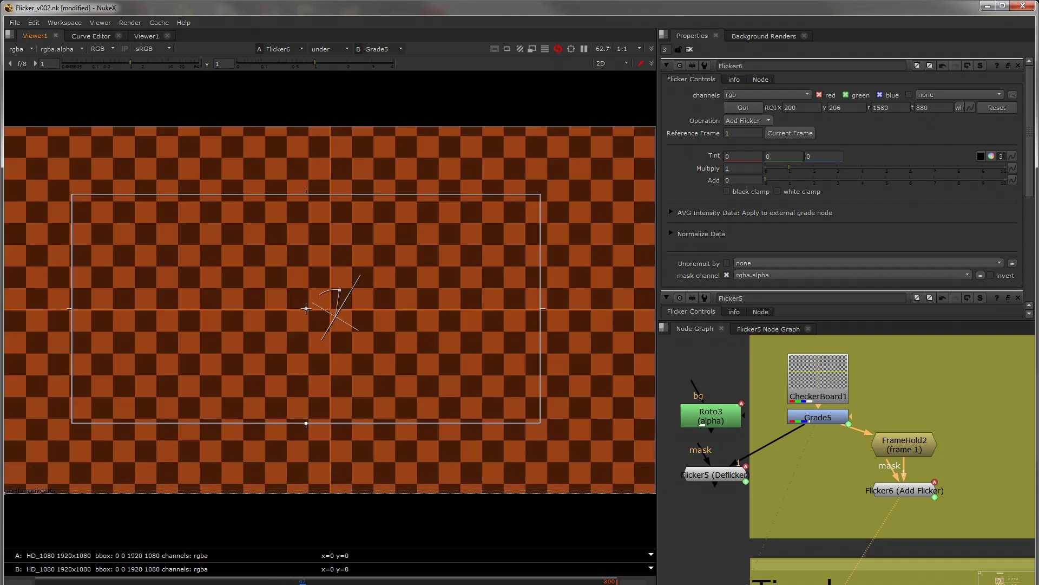
left_click(888, 489)
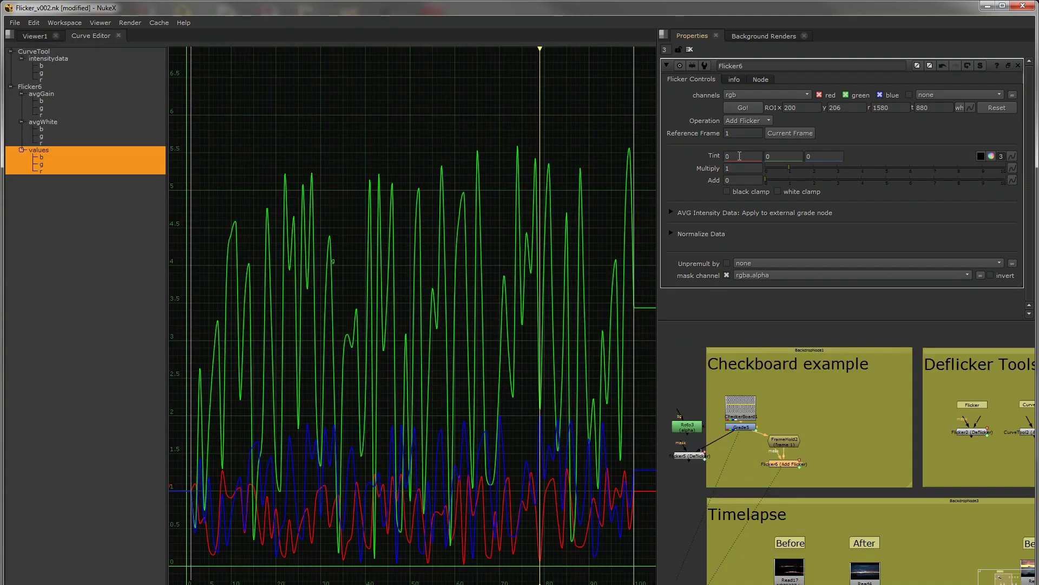
Show Flicker6's curves and try red and green Tint of 0.5, returning both to 0
left_click(740, 156)
type("1.2")
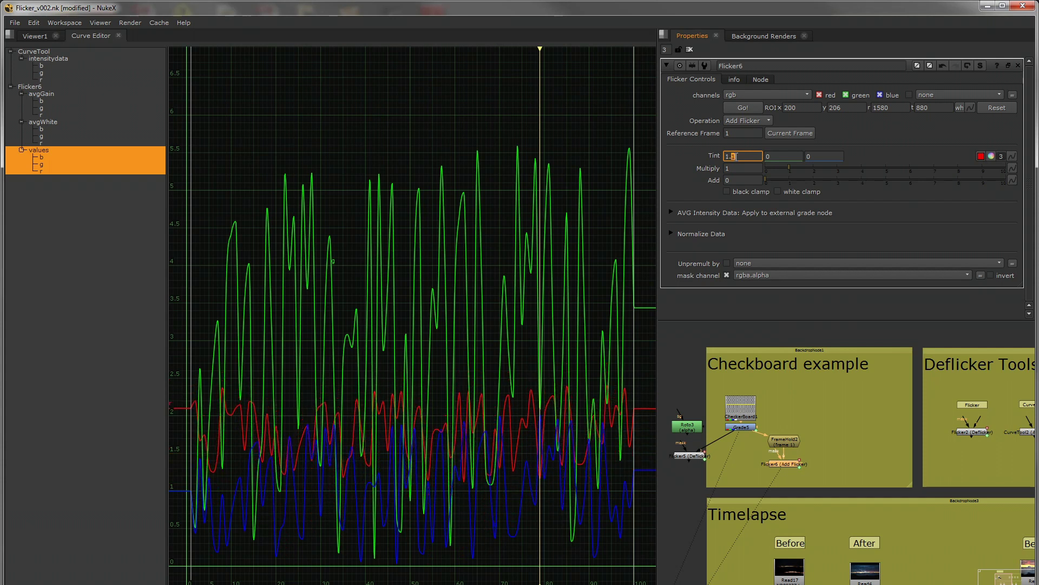
type(".5")
key("Return")
type("0")
key("Return")
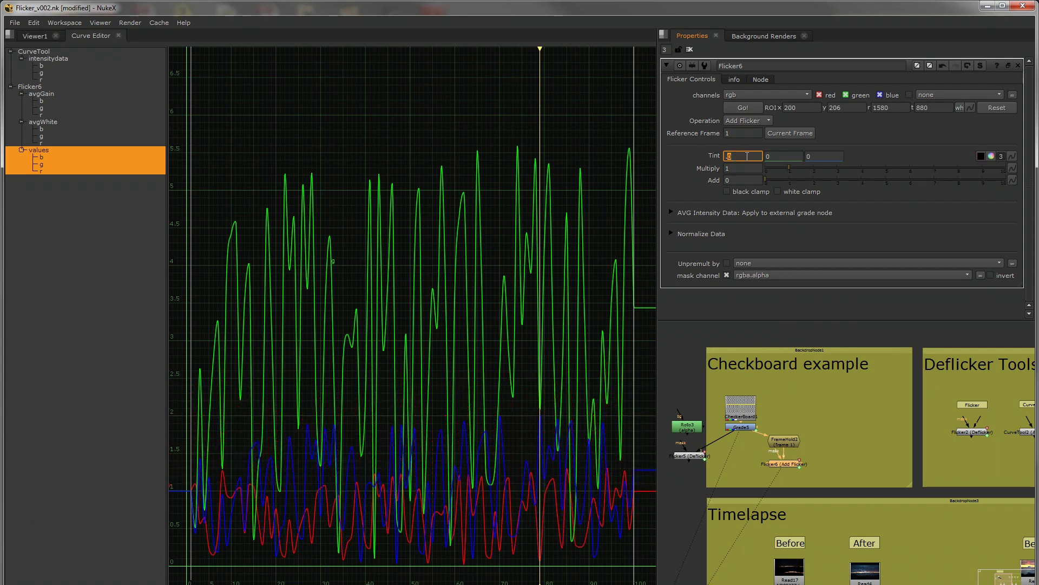
left_click(781, 156)
type(".5")
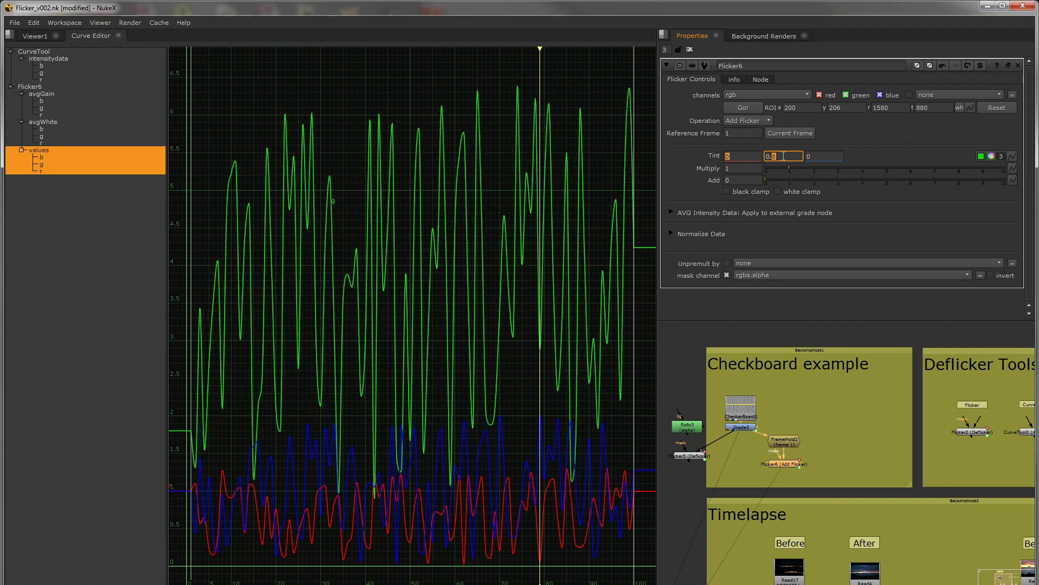
key("Down")
key("Down")
key("Down")
key("Down")
key("Down")
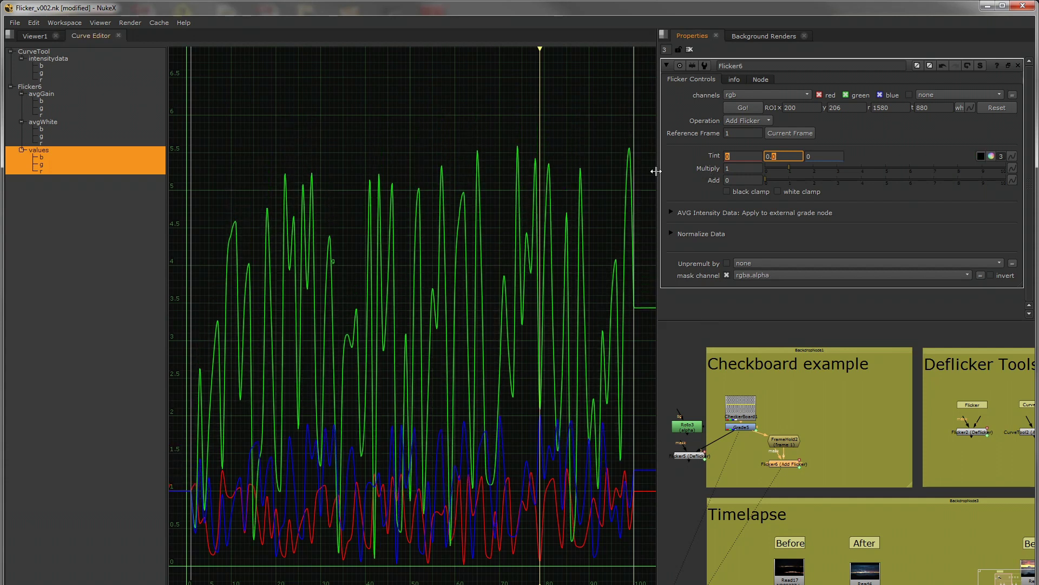
Raise Multiply to 1.7 and back down to 1 while watching the curves
left_click(744, 169)
type(".0")
key("Up")
key("Up")
key("Up")
key("Up")
key("Up")
key("Up")
key("Up")
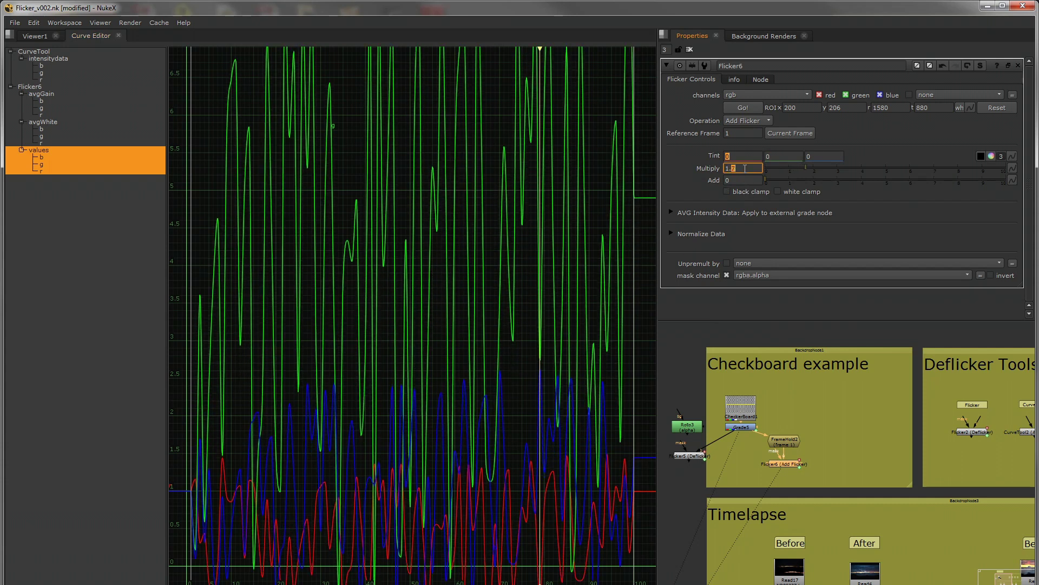
key("Down")
key("Down")
key("Down")
key("Down")
key("Down")
key("Down")
key("Down")
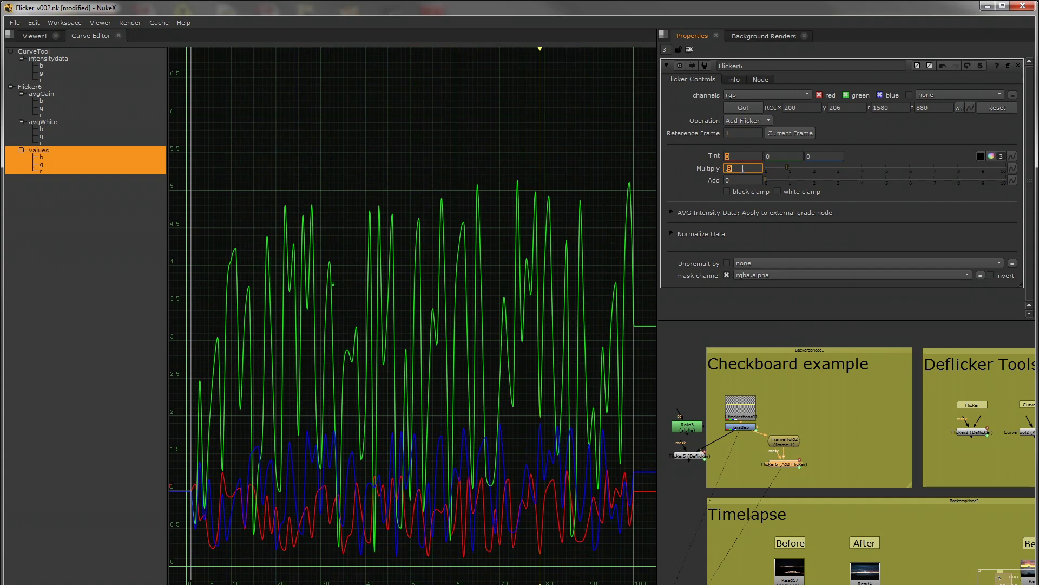
Show only the blue curve and set the reference frame to current frame 51
left_click_drag(547, 49, 416, 53)
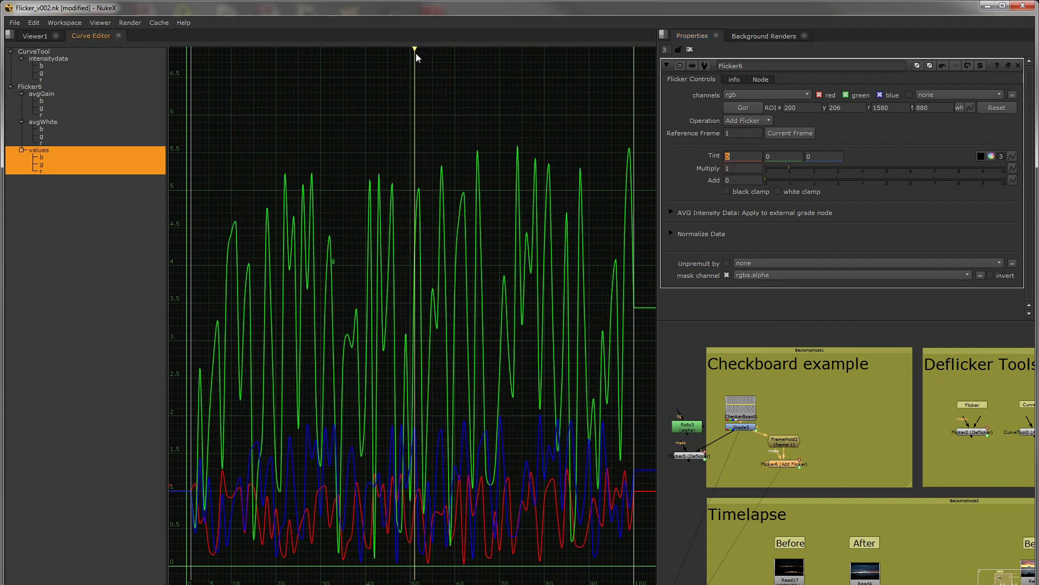
left_click(57, 157)
left_click(733, 159)
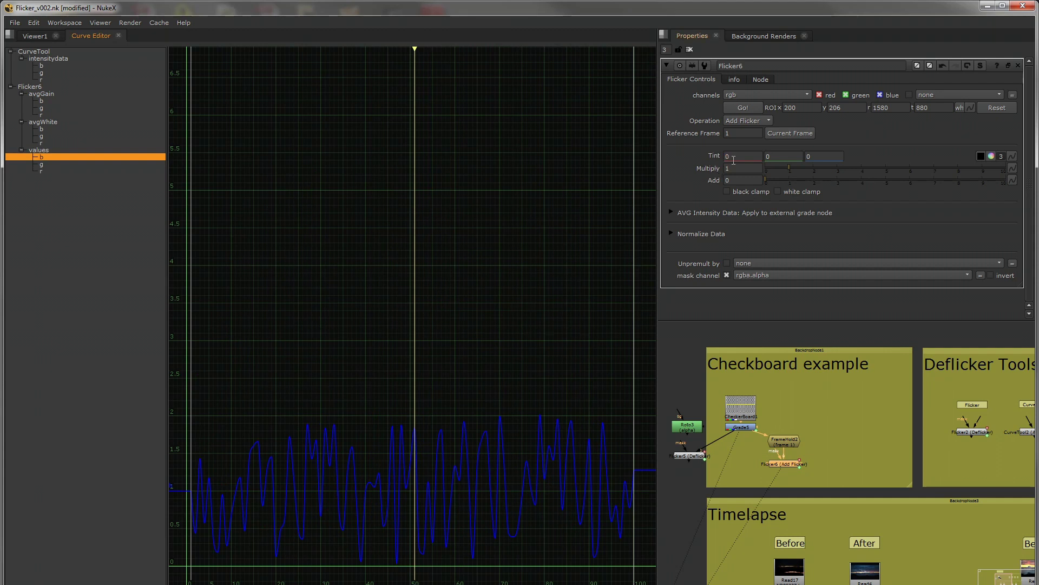
left_click(793, 134)
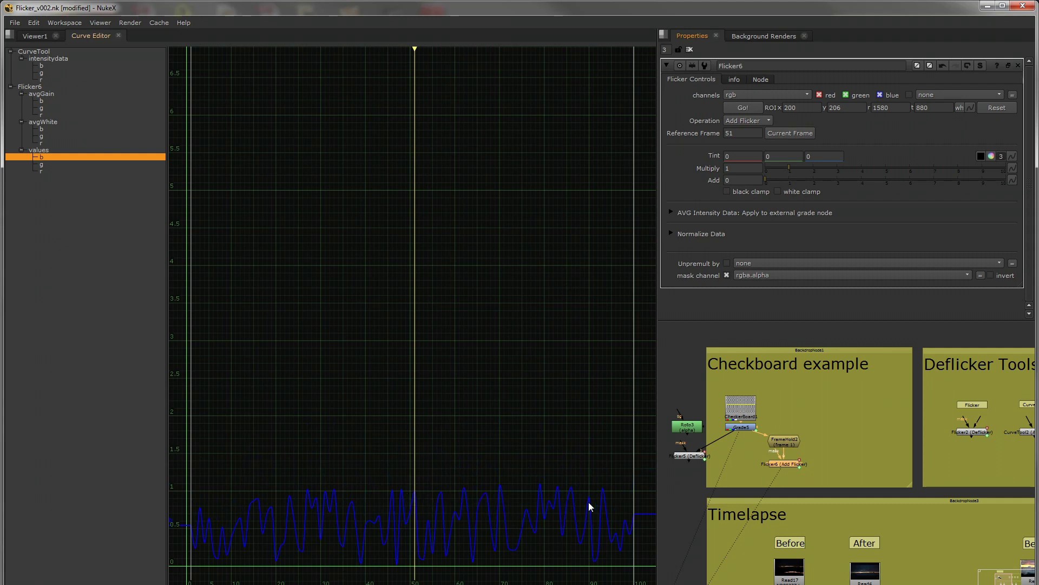
Try an Add value of 0.1, then reset it to 0
left_click(745, 180)
type("0.1")
key("Up")
key("Up")
key("Up")
key("Down")
key("Down")
key("Down")
key("Down")
key("Down")
key("Down")
key("Down")
key("Down")
key("Down")
key("Down")
key("Down")
key("Down")
key("Down")
key("Down")
Toggle the black and white clamps on, then back off
left_click(727, 192)
left_click(778, 192)
left_click(777, 192)
left_click(727, 192)
Show Grade5 in the viewer and return Flicker6's Reference Frame to 1
key("1")
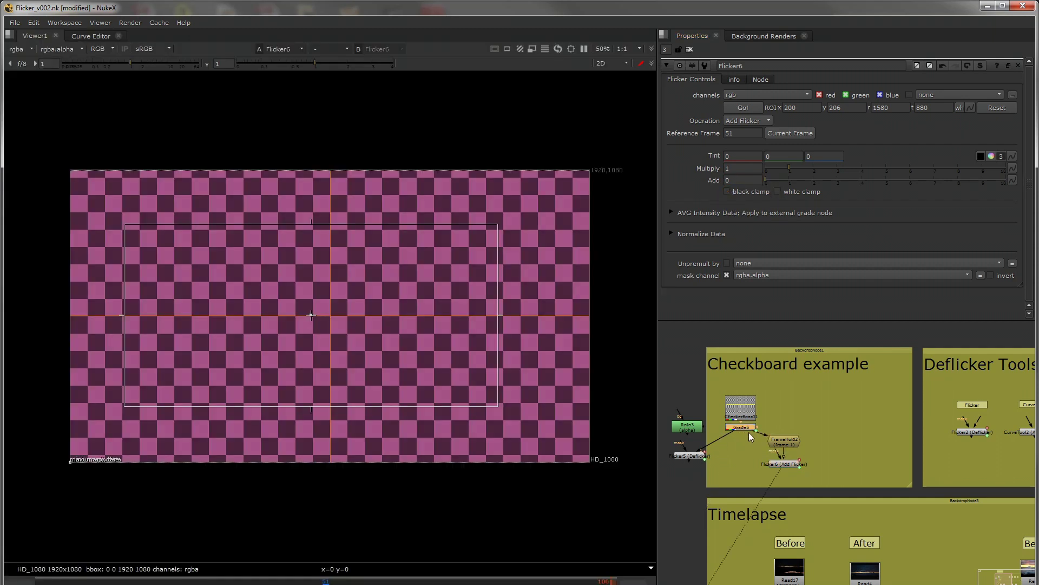
key("1")
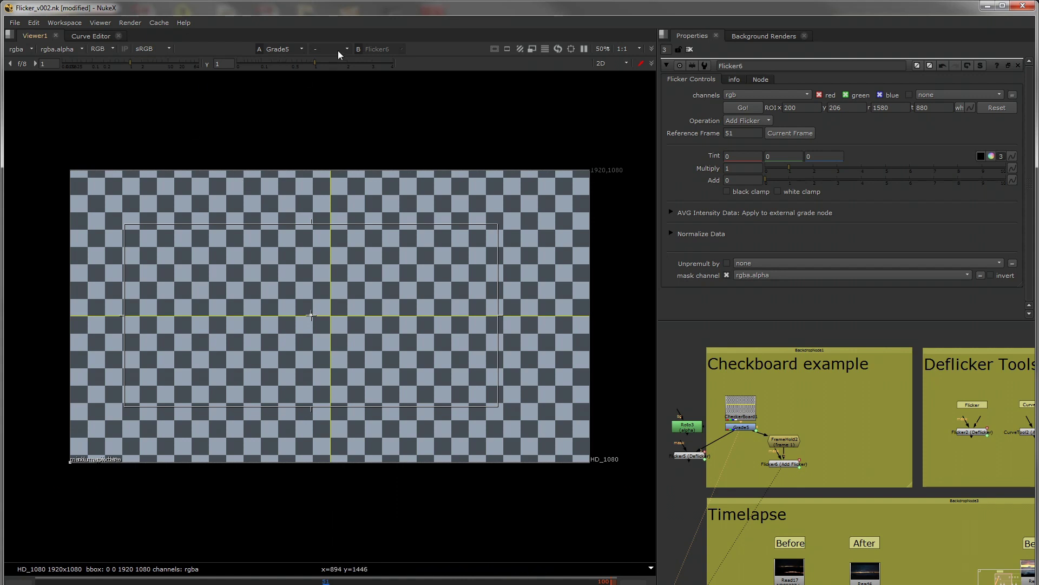
left_click(750, 134)
type("1w")
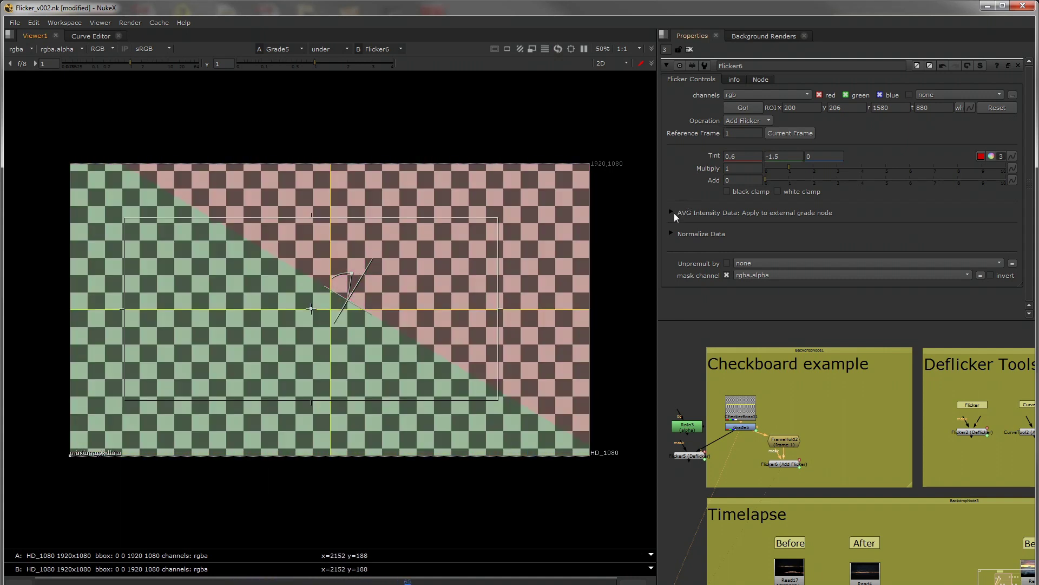
left_click(671, 211)
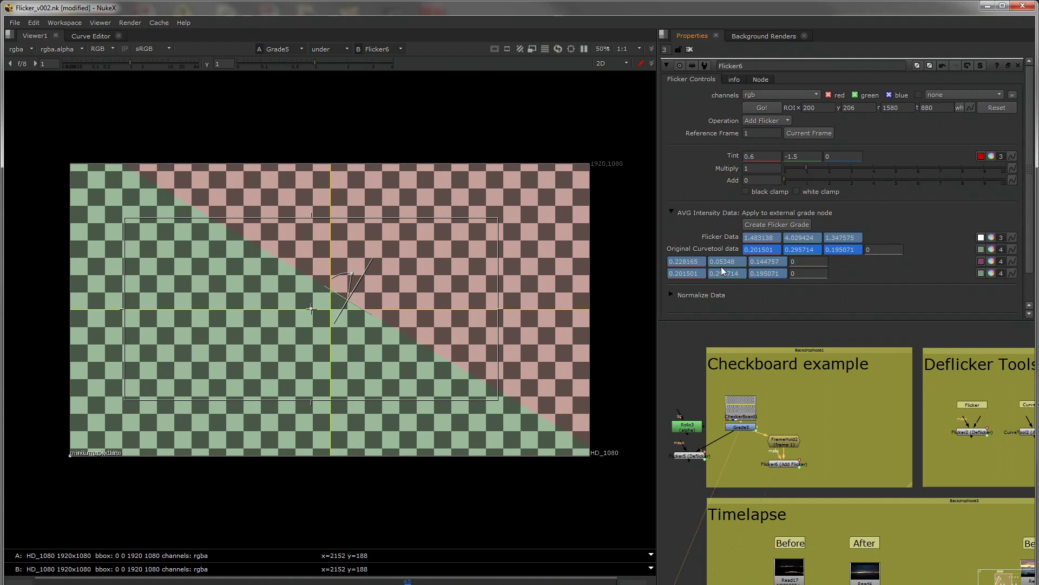
left_click(786, 224)
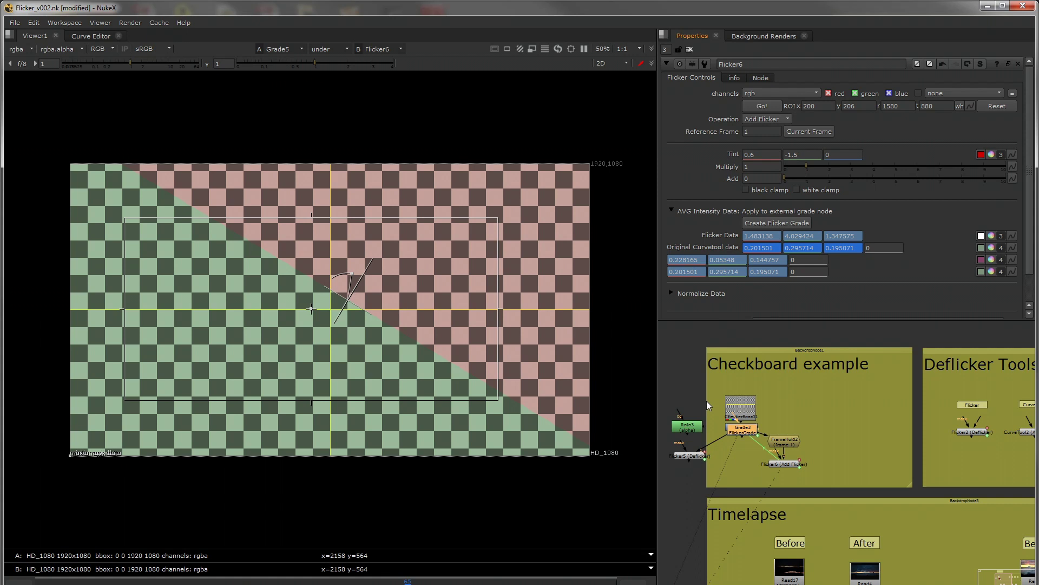
left_click_drag(728, 457, 745, 474)
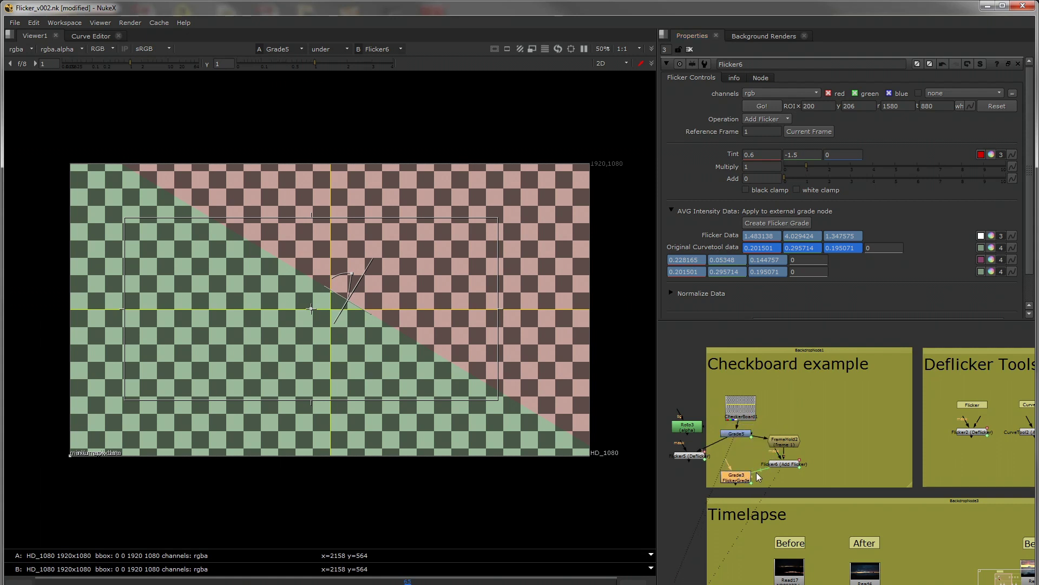
scroll(756, 473, "up", 3)
key("Return")
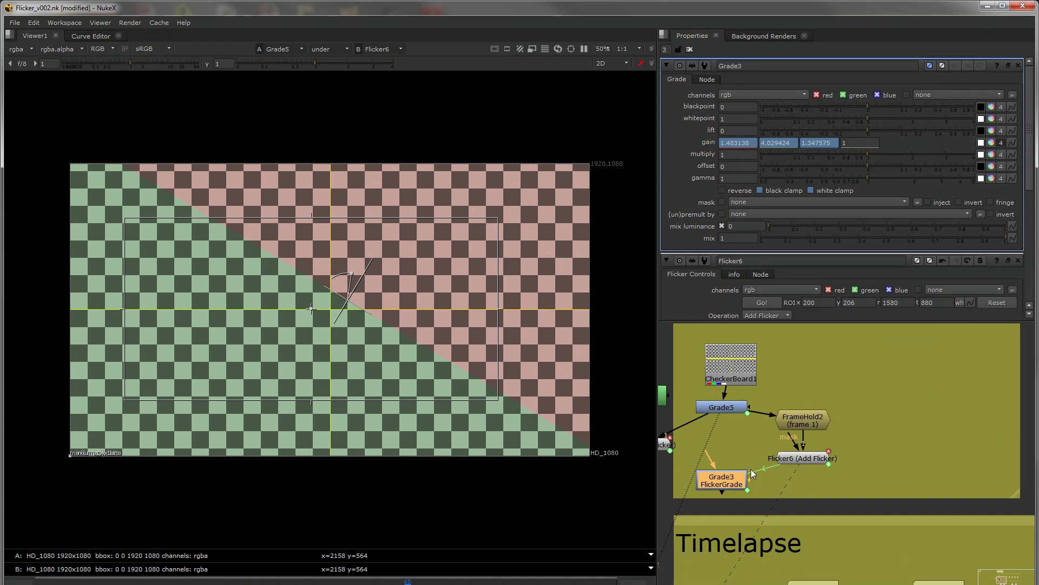
double_click(778, 459)
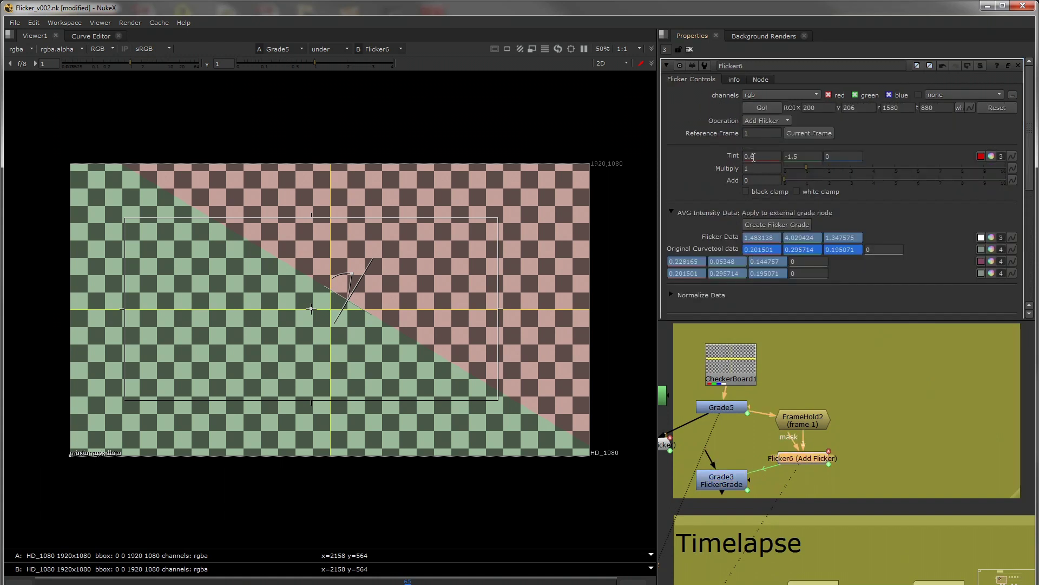
left_click_drag(726, 485, 718, 479)
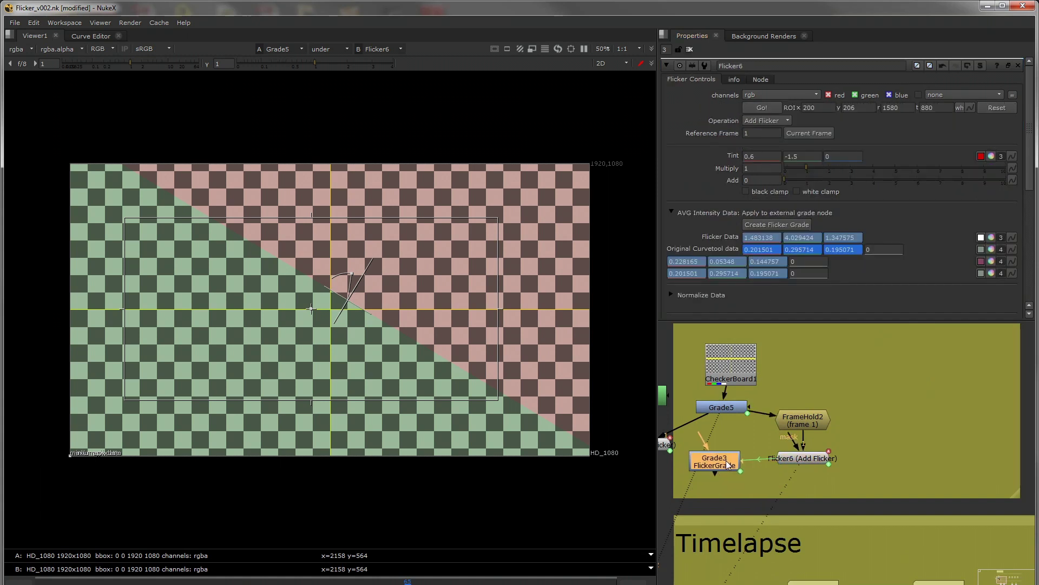
left_click(814, 460)
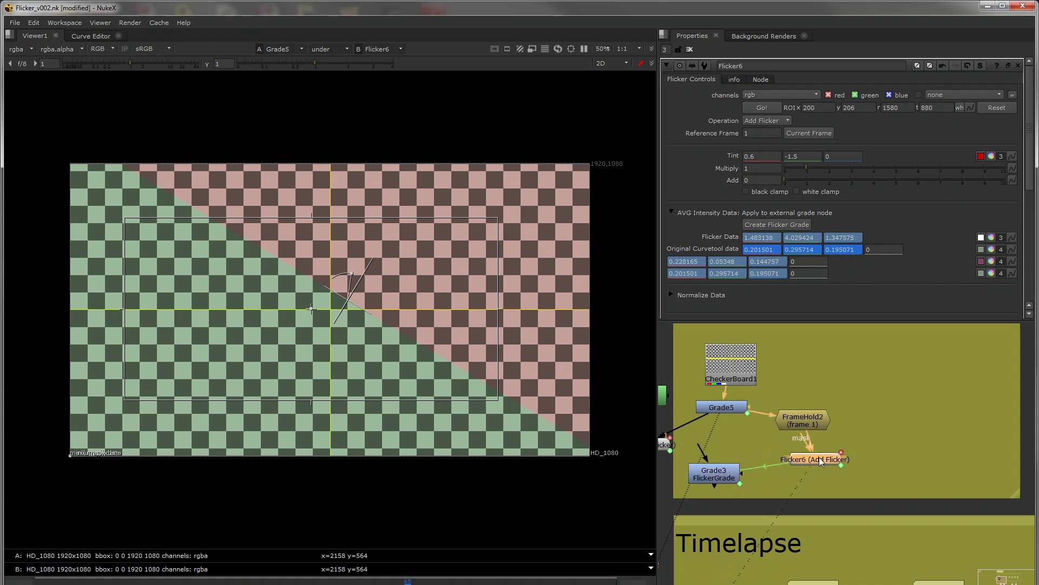
left_click(725, 470)
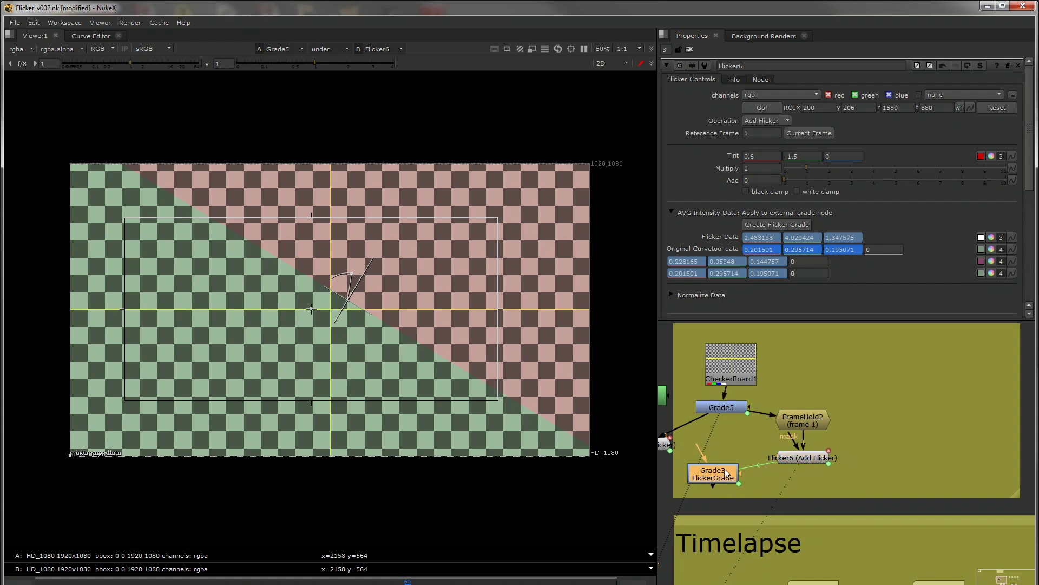
left_click_drag(711, 467, 726, 480)
mouse_move(794, 459)
left_mouse_down()
mouse_move(856, 460)
mouse_move(800, 459)
mouse_move(812, 465)
mouse_move(795, 473)
mouse_move(794, 463)
left_mouse_up()
left_click(746, 478)
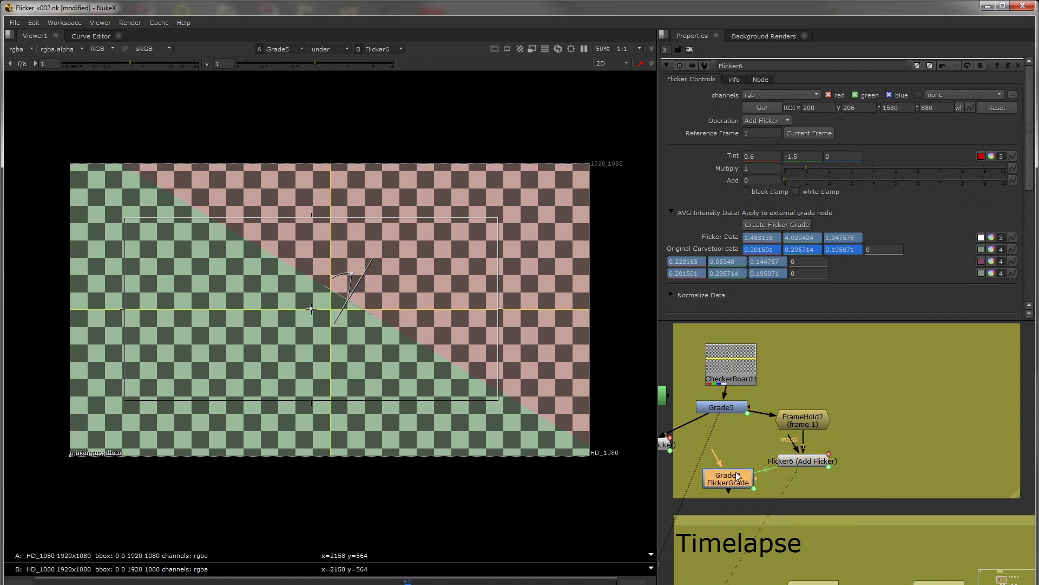
key("Delete")
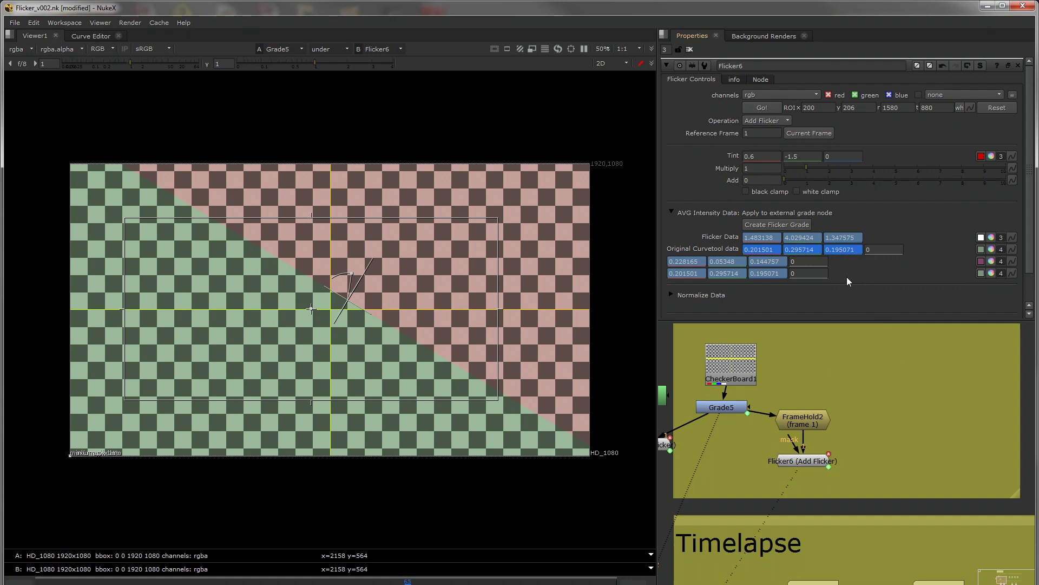
left_click(672, 213)
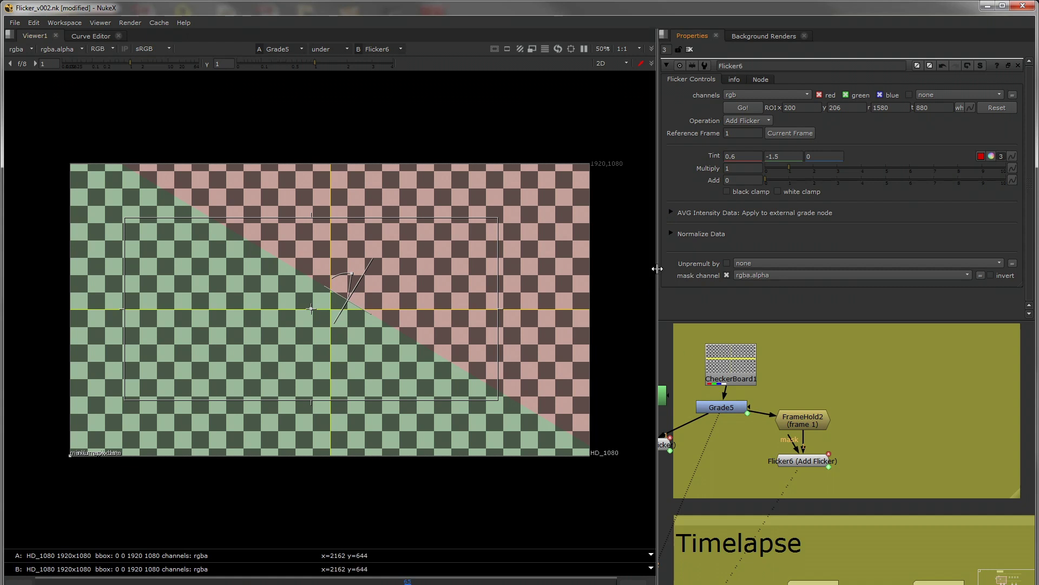
Normalize Flicker6's data over frames 1-100 with the Curve Editor showing
left_click(671, 234)
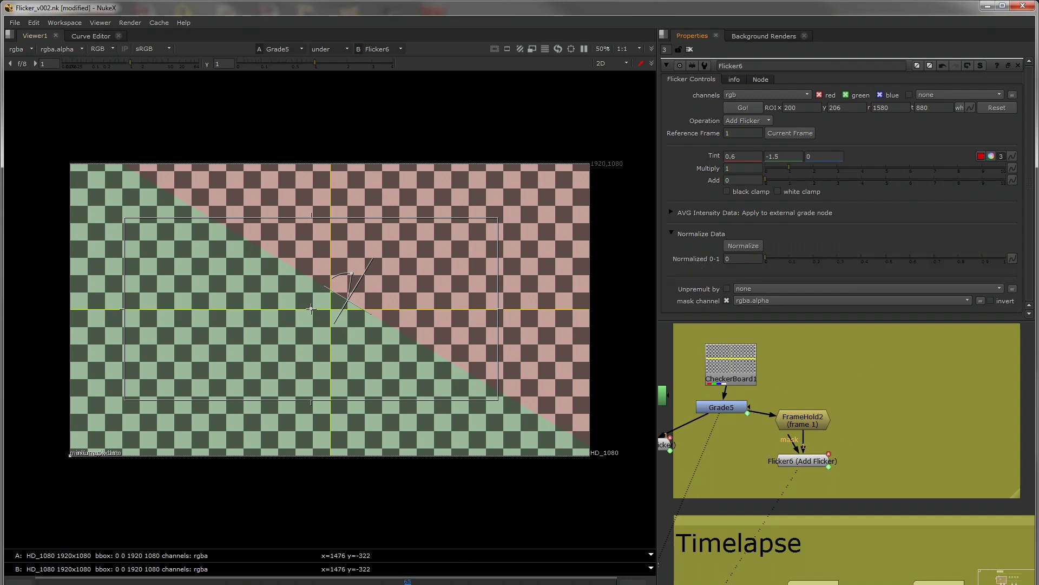
left_click(90, 35)
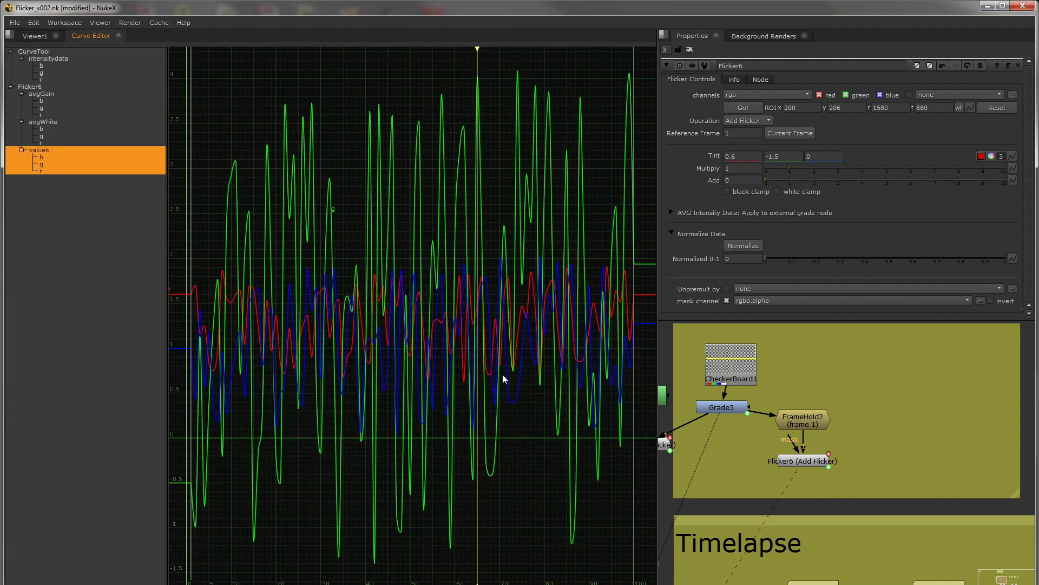
left_click(749, 246)
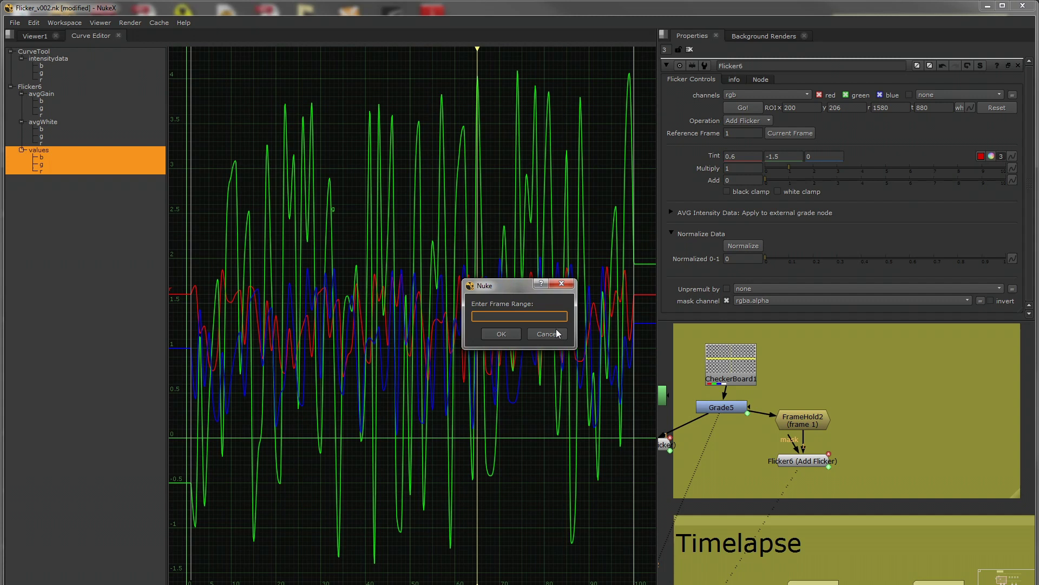
type("1-100")
left_click(504, 334)
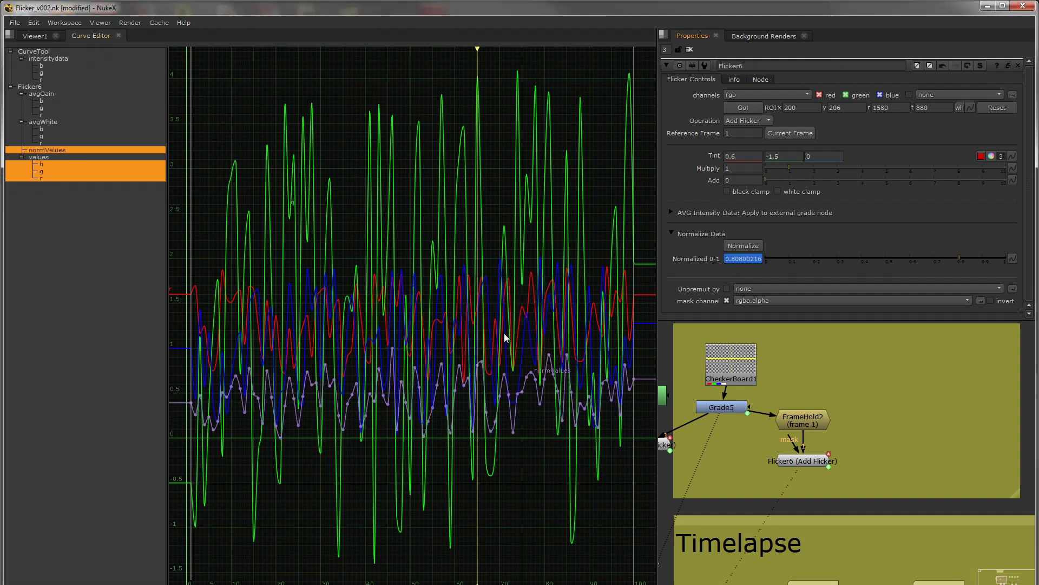
Isolate the normValues curve and select its keyframes, ending with a single key selected
left_click(33, 150)
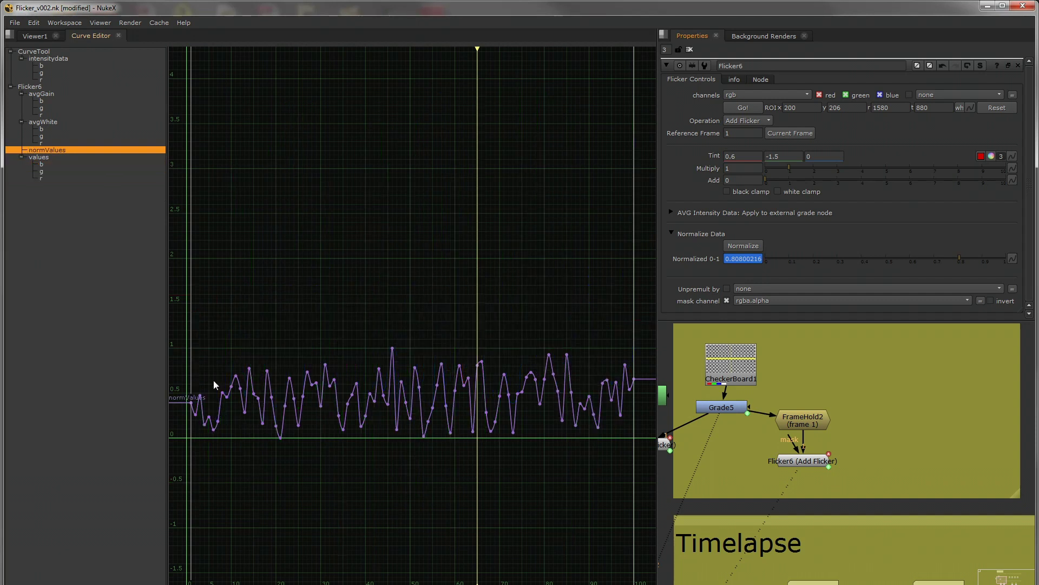
left_click_drag(191, 322, 613, 508)
left_click_drag(327, 306, 483, 376)
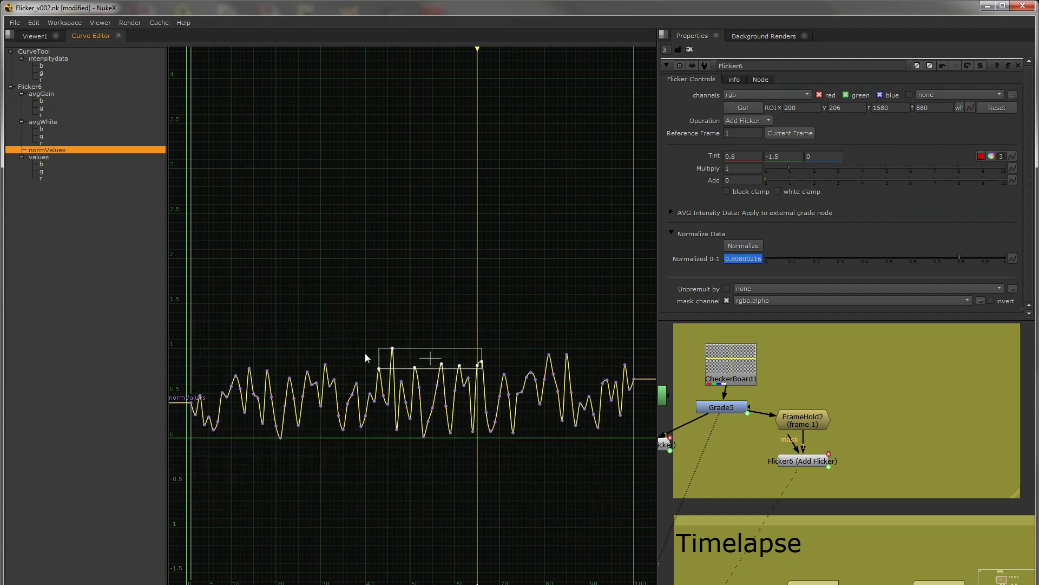
left_click(317, 456)
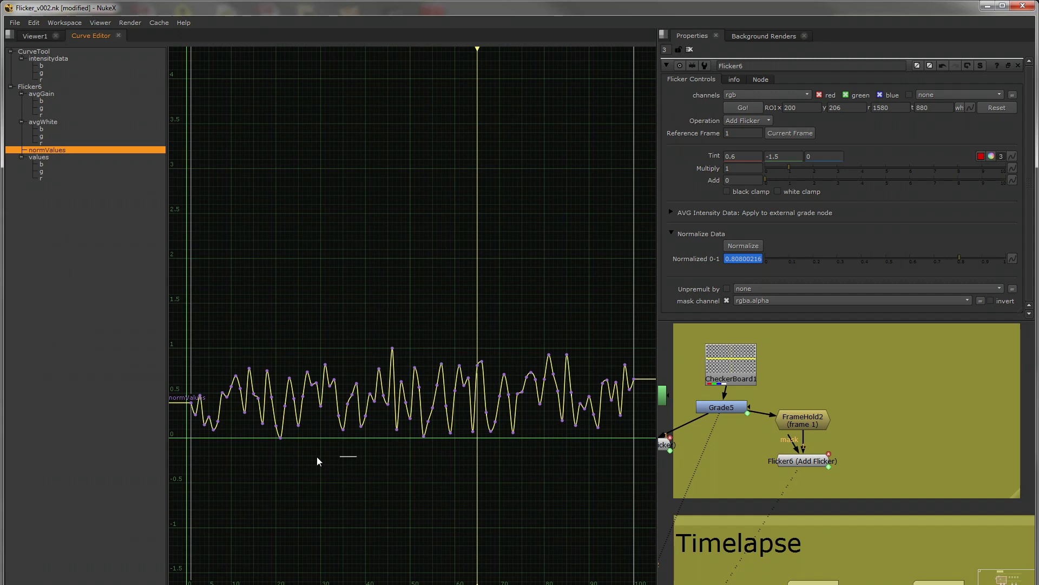
left_click_drag(357, 458, 262, 439)
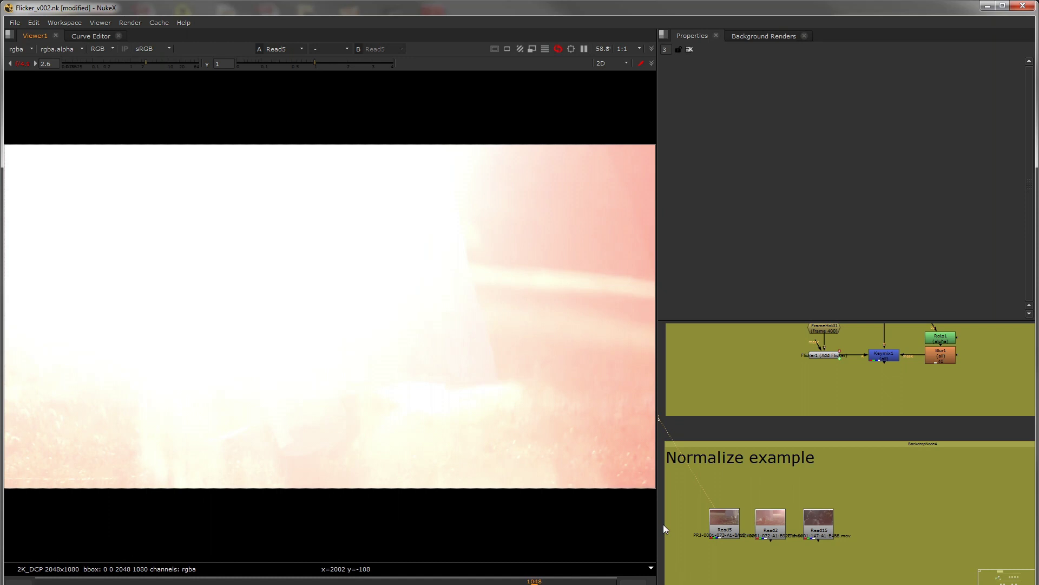
View the Read15 forest footage and bring up the node search
key("1")
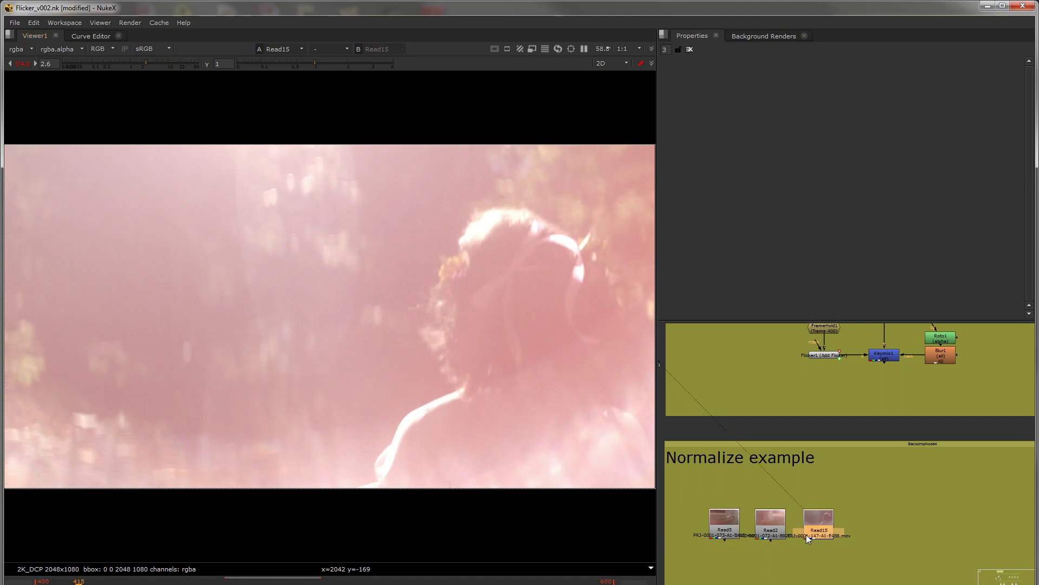
key("Tab")
Add a Flicker node to Read15 and run its analysis over frames 400-500
type("fl")
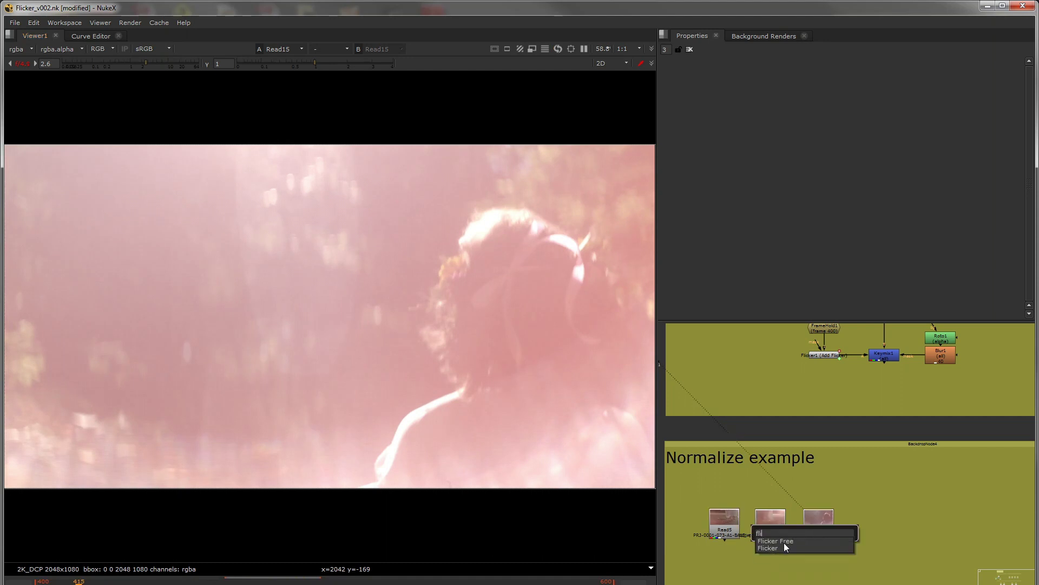
left_click(784, 545)
scroll(784, 544, "up", 3)
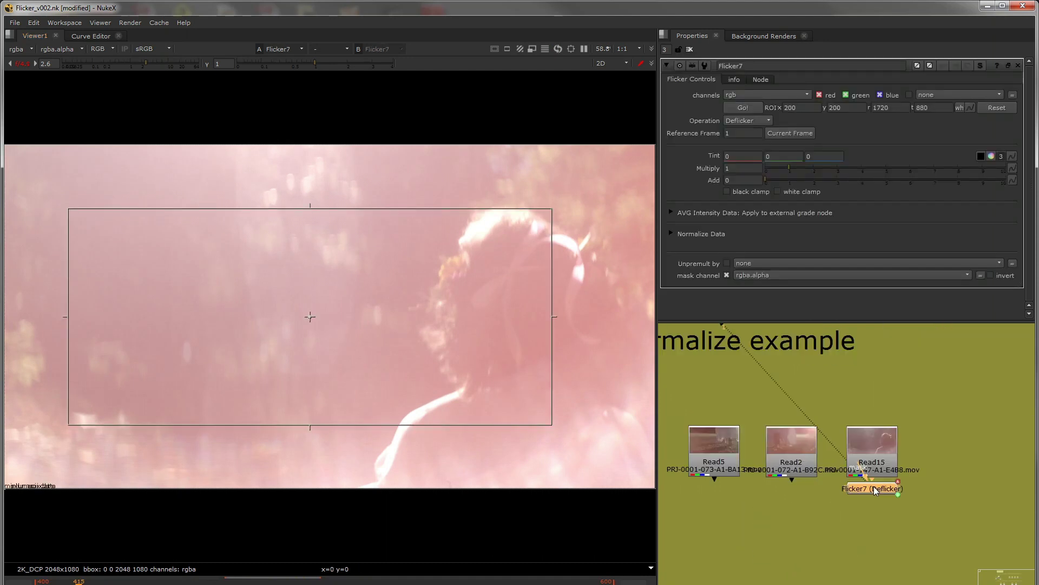
left_click(743, 107)
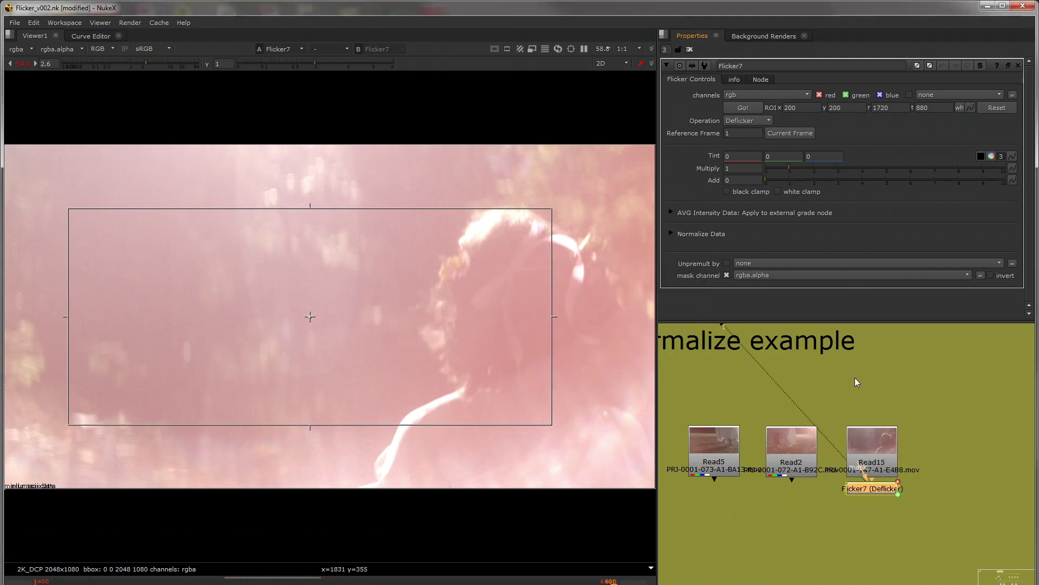
key("Return")
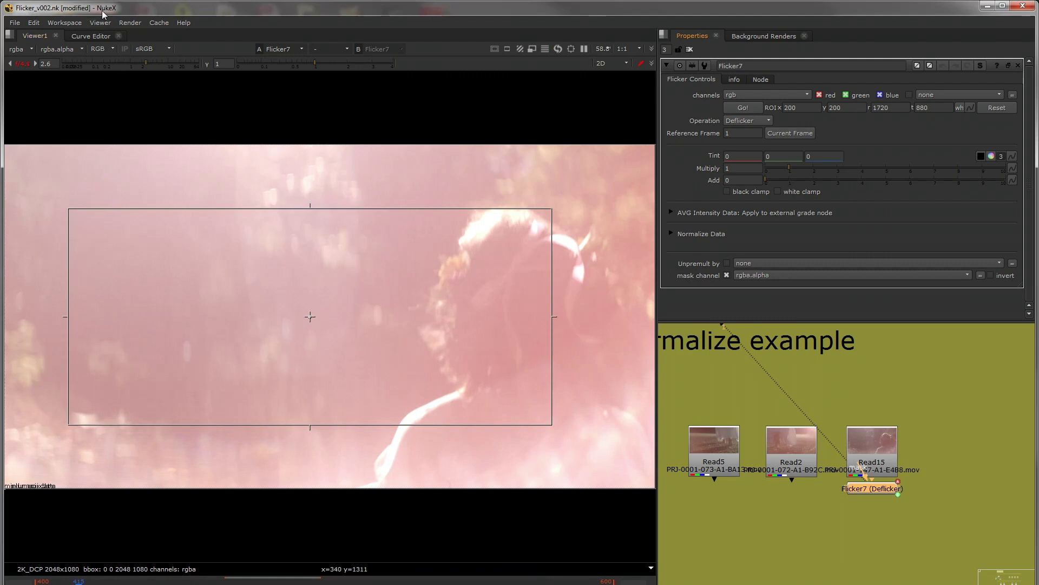
Show only the analysed values curves in the Curve Editor, fitted to view
left_click(90, 36)
left_click(42, 151)
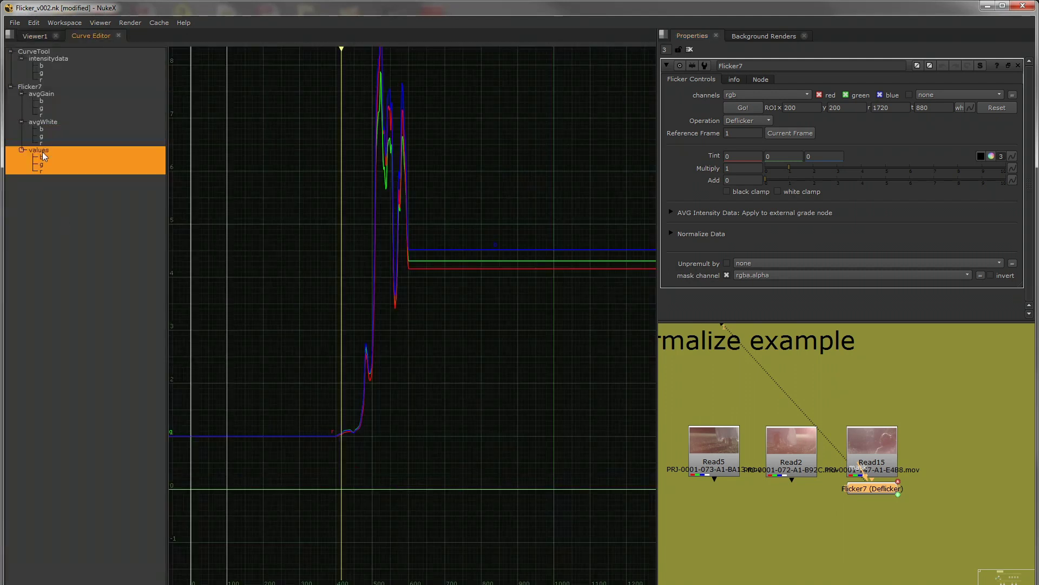
key("z")
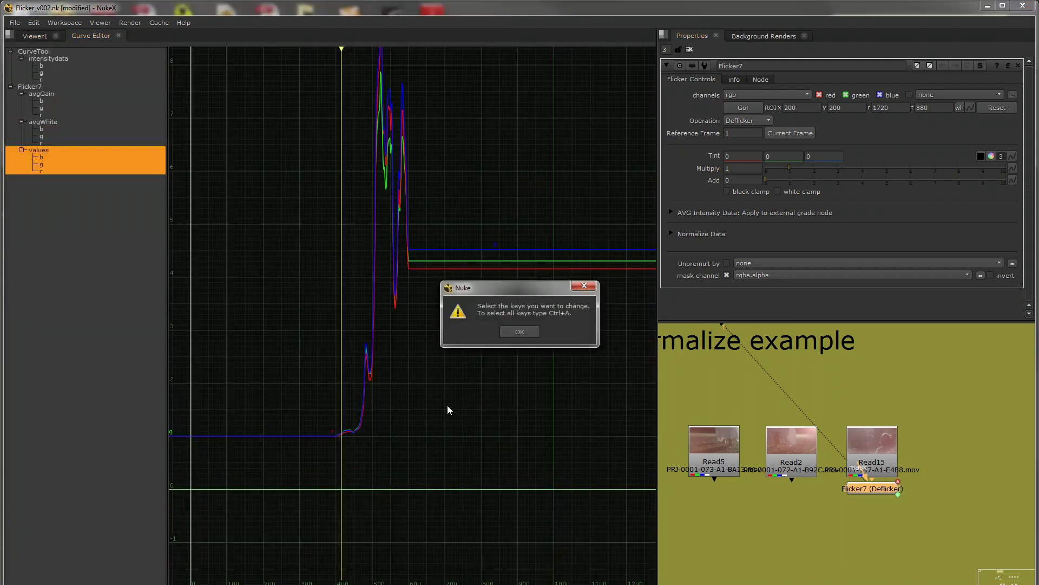
left_click(519, 332)
key("f")
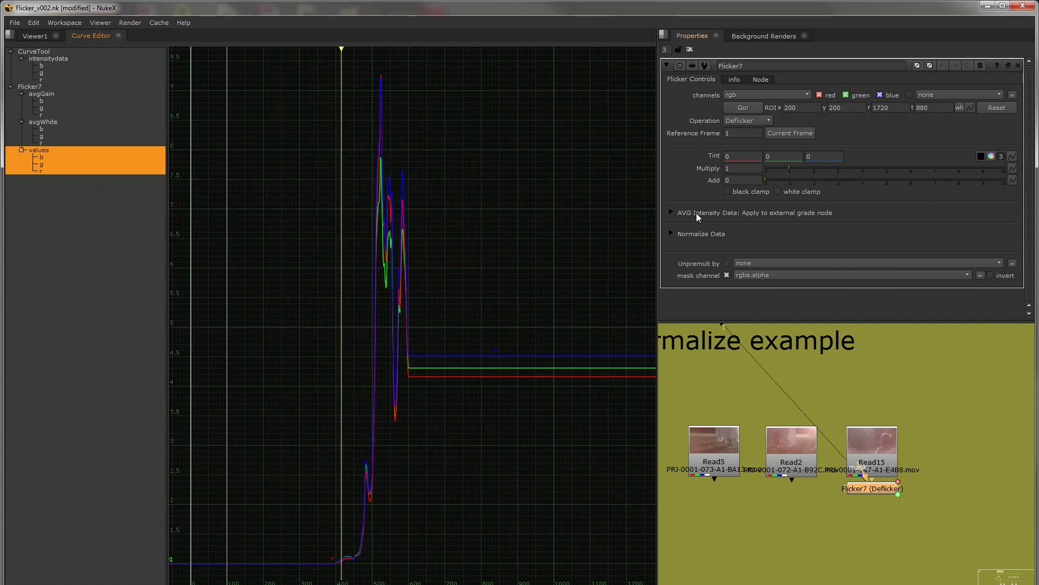
Normalize the intensity data over frames 400-600 and frame the normValues curve
left_click(672, 233)
left_click(738, 246)
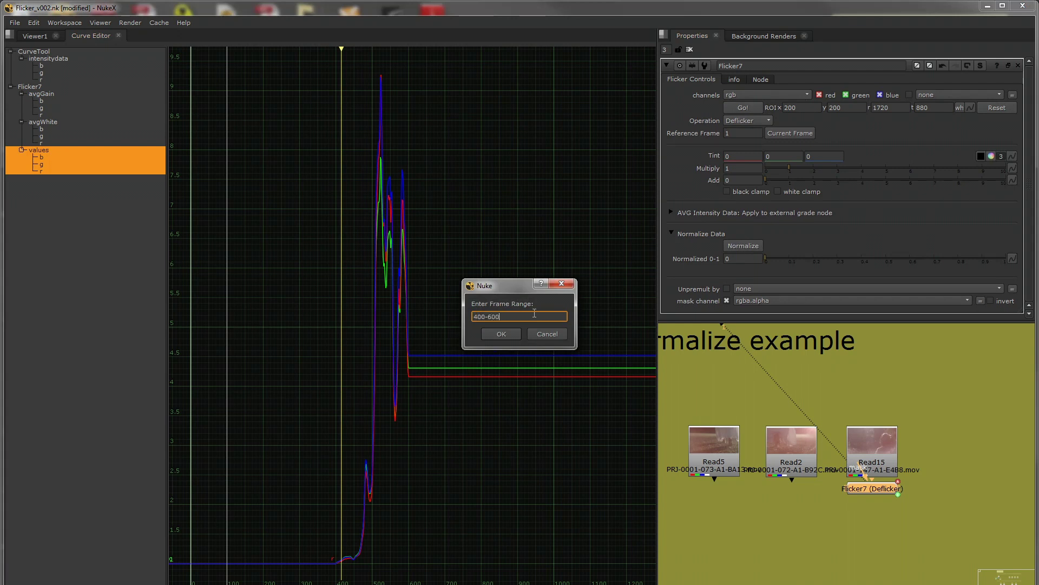
key("Return")
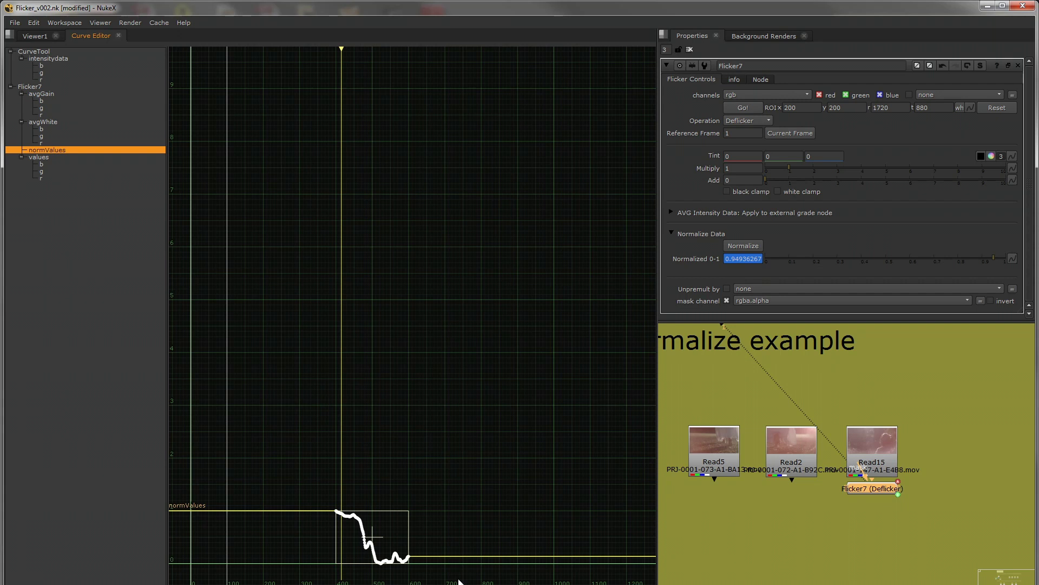
key("f")
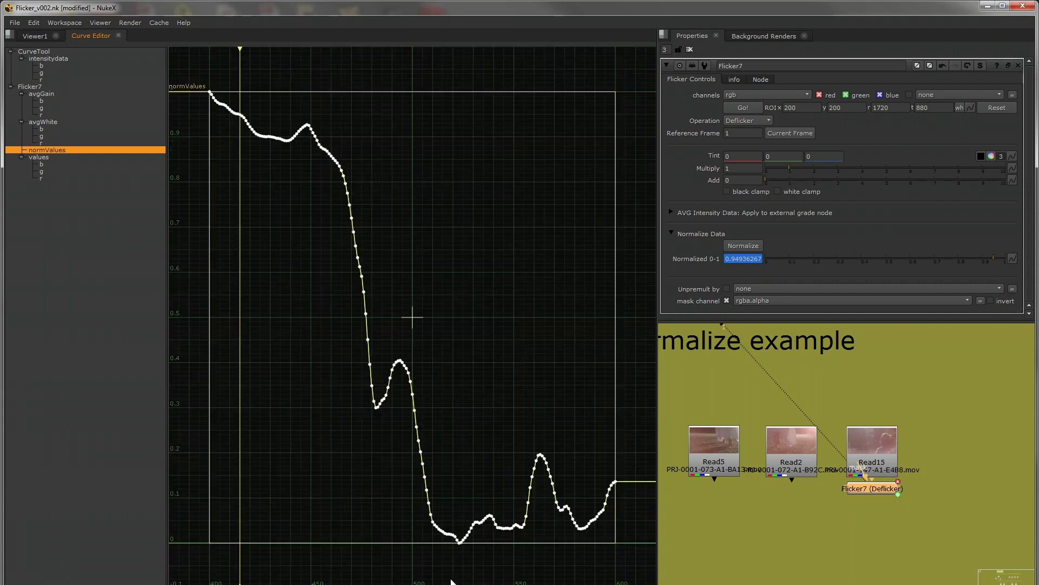
left_click(291, 83)
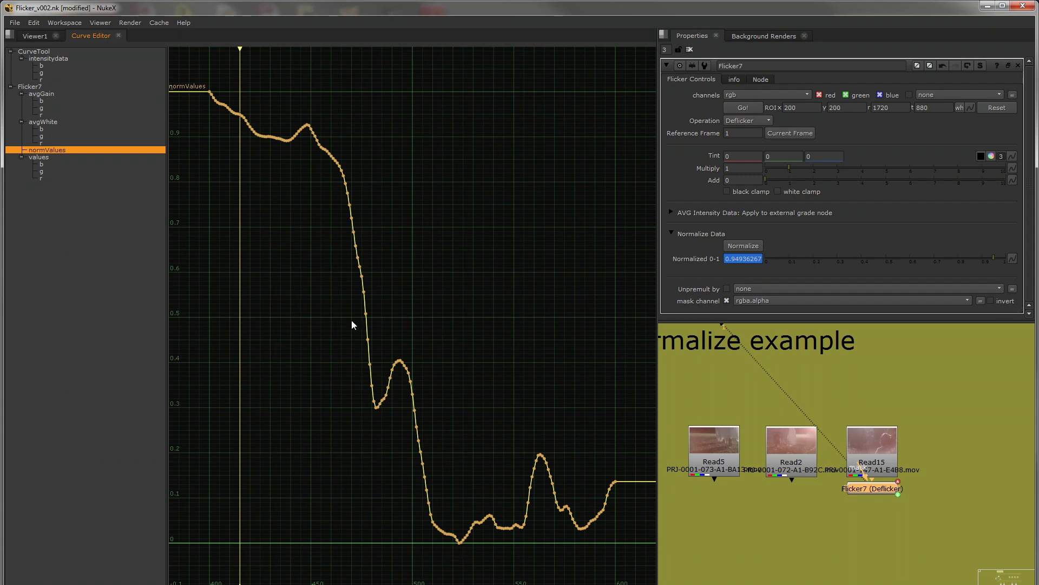
Check Flicker7's normValues curve to find the frame where it reaches 1
key("1")
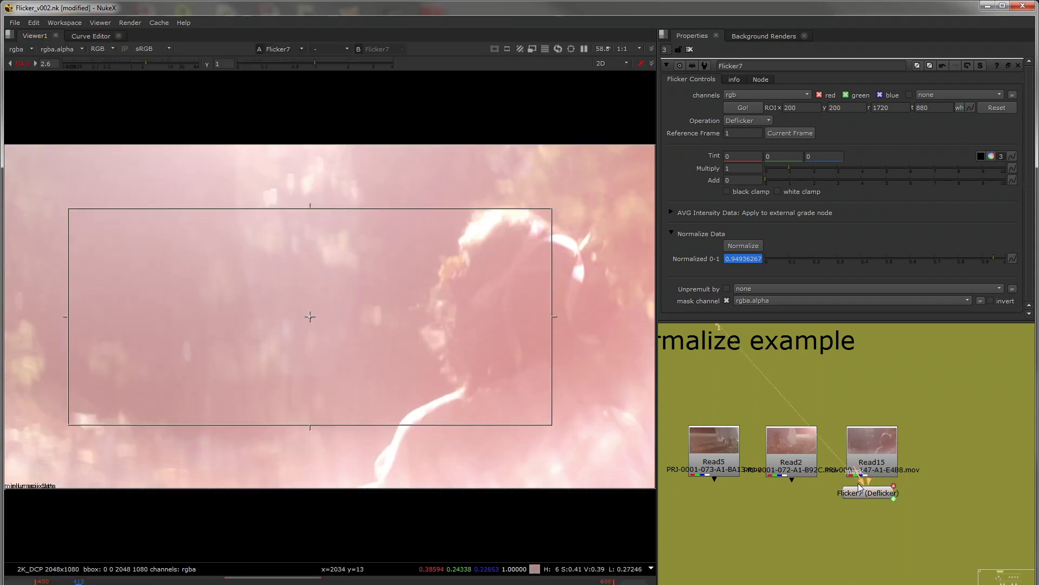
left_click_drag(858, 484, 863, 494)
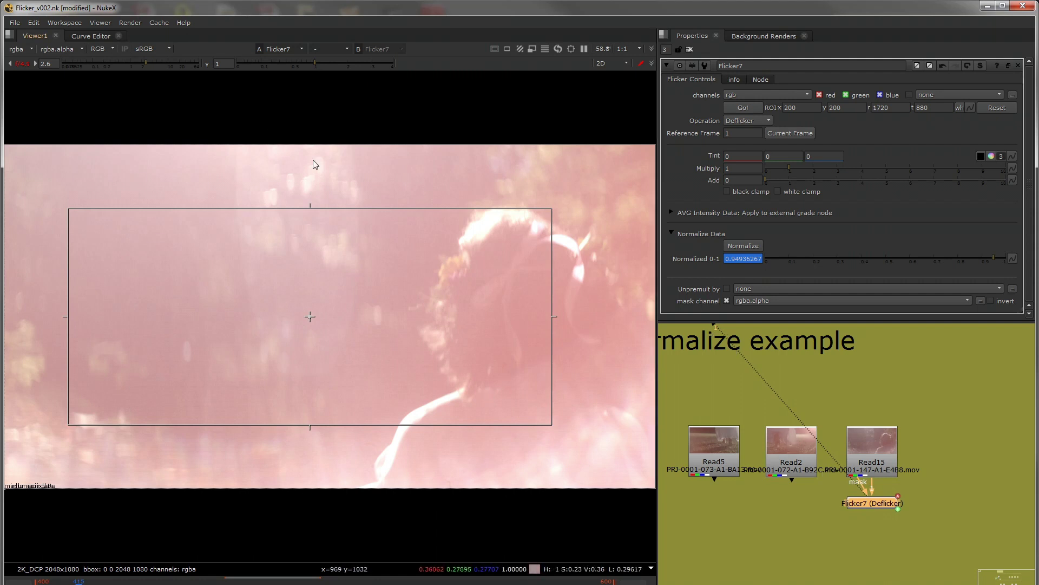
left_click(109, 34)
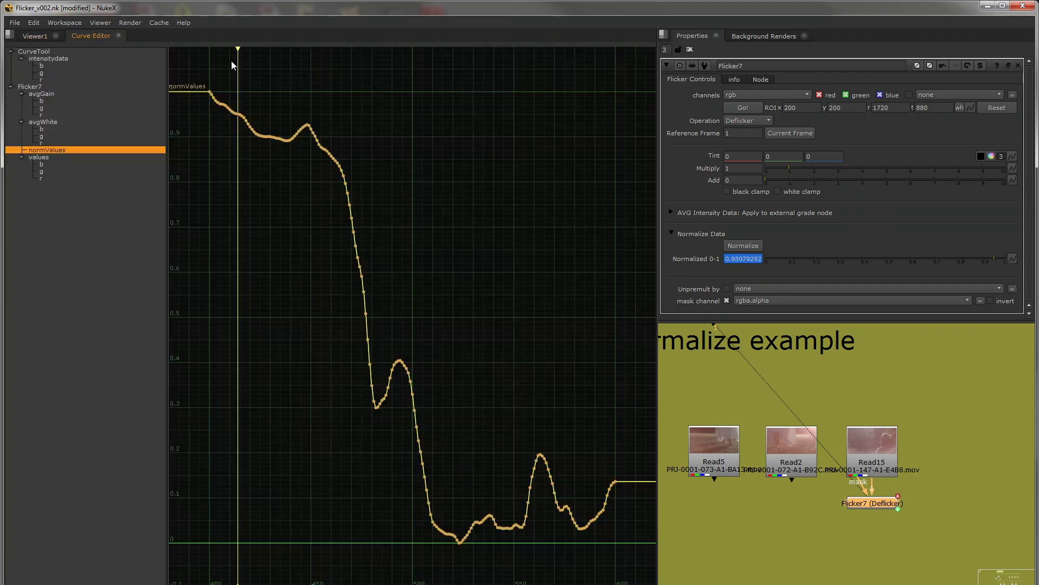
left_click_drag(239, 59, 210, 52)
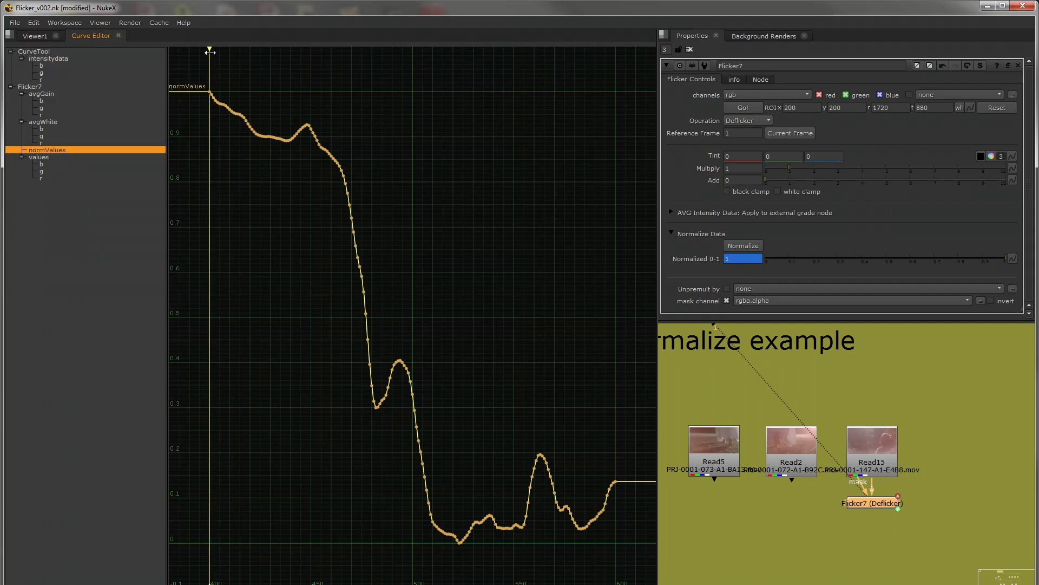
left_click(39, 35)
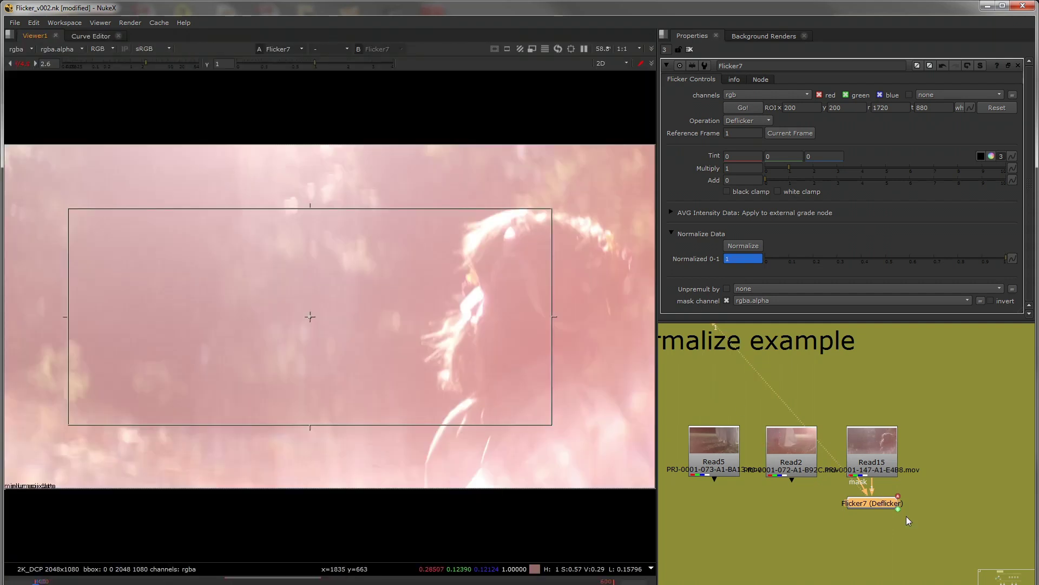
left_click_drag(883, 506, 827, 522)
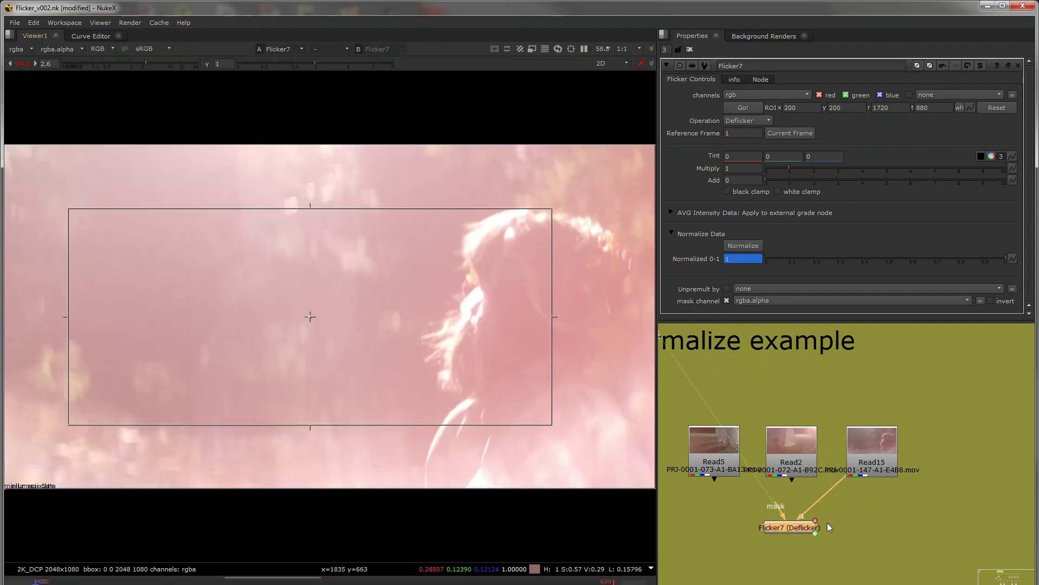
Add Grade3 after Flicker7 and sample its blackpoint and whitepoint from the image
key("g")
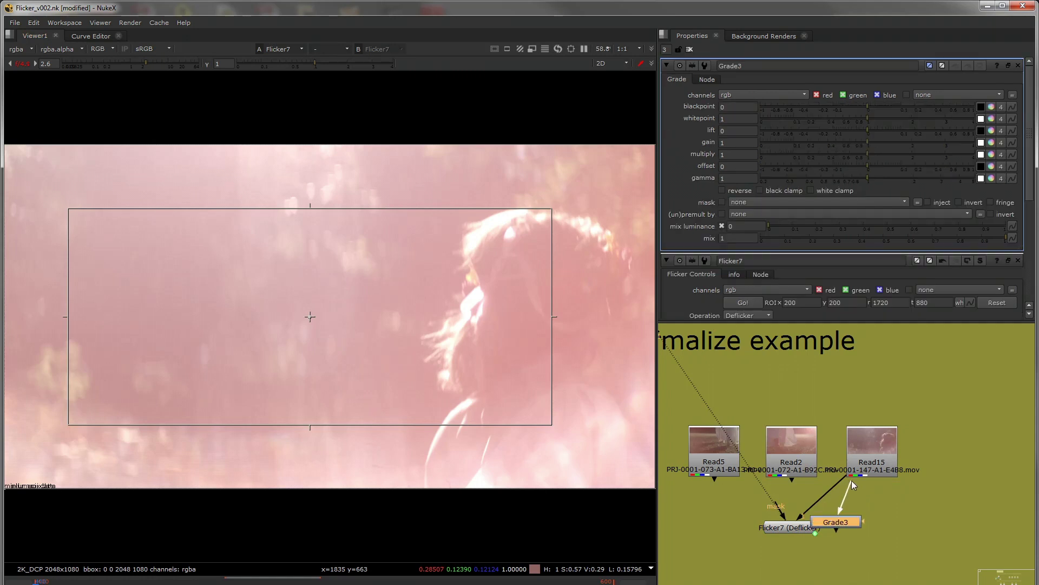
left_click_drag(844, 504, 856, 505)
key("1")
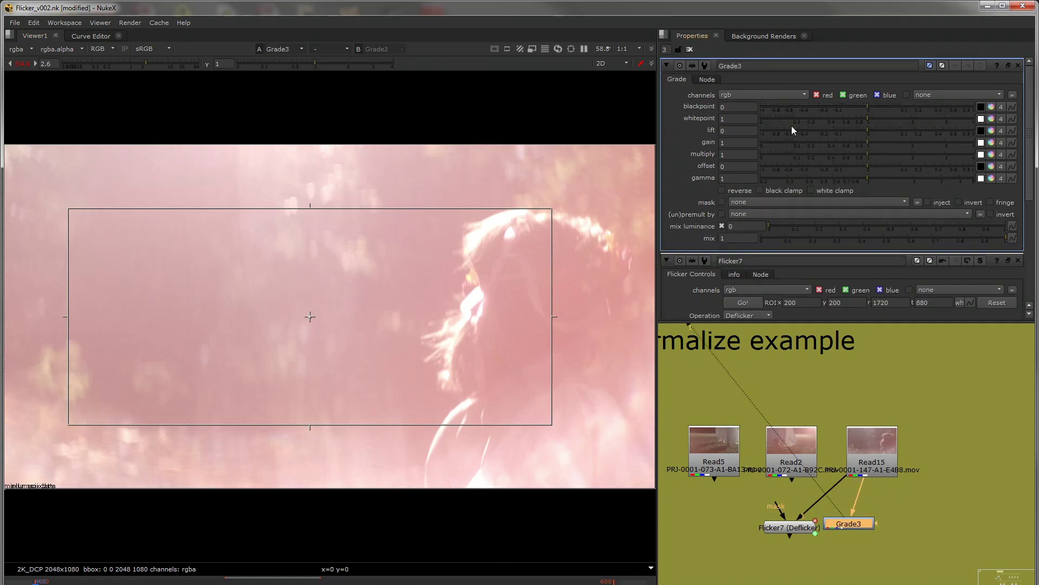
left_click(161, 64)
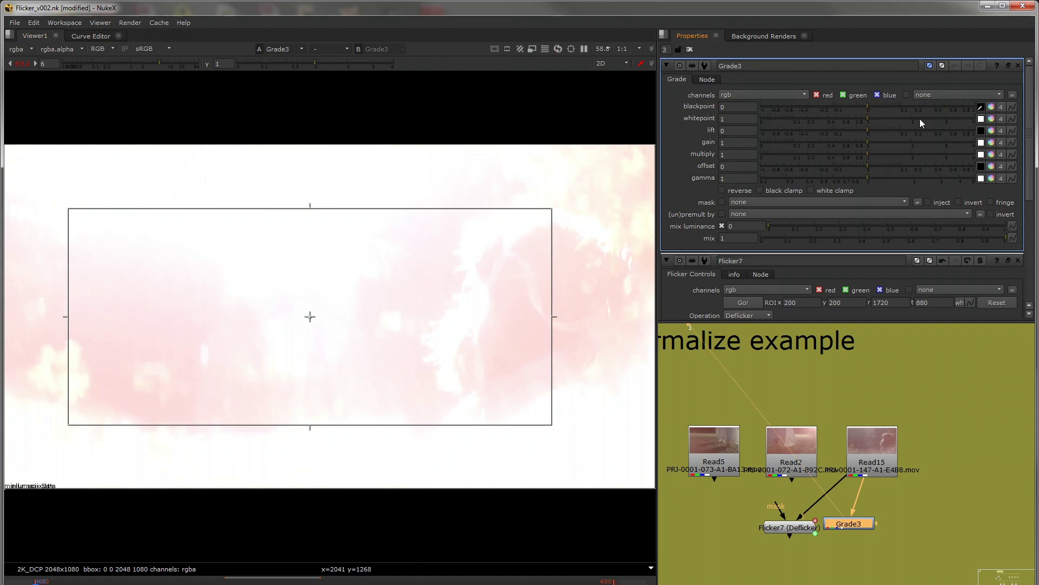
left_click(981, 107)
left_click_drag(512, 296, 119, 398, "ctrl")
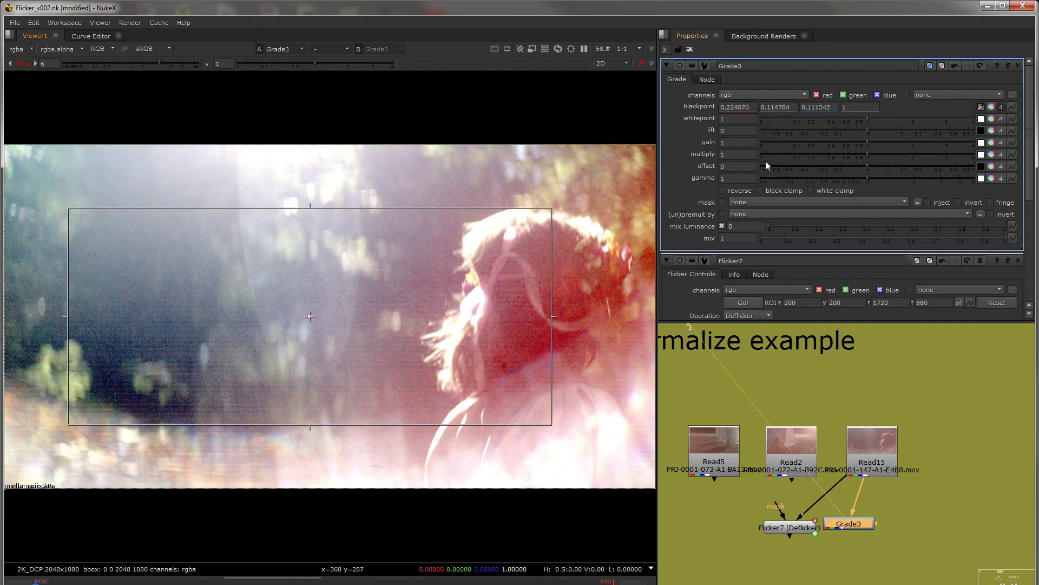
left_click(21, 64)
left_click(292, 63)
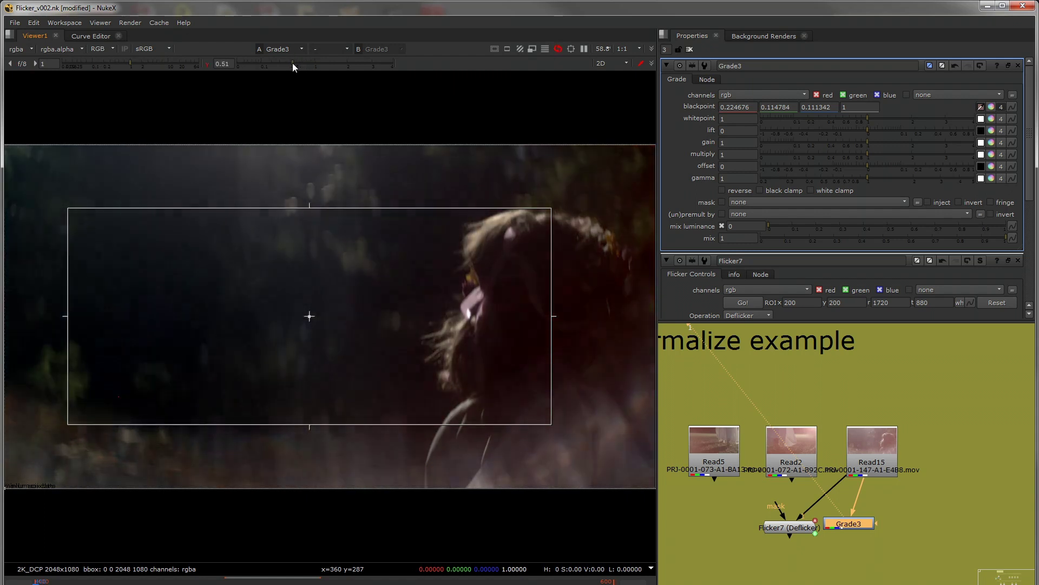
left_click(502, 488, "ctrl")
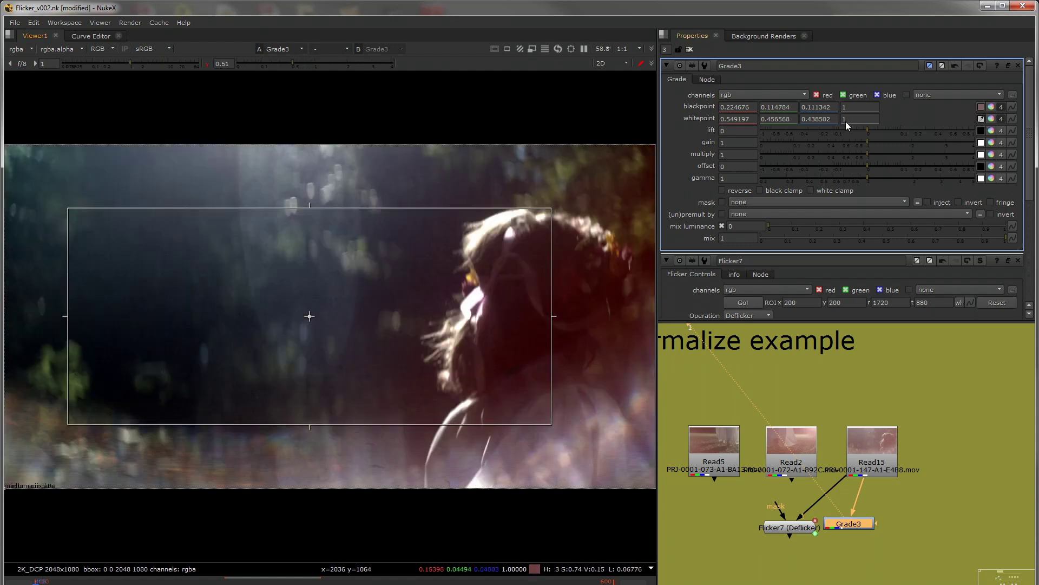
left_click(206, 64)
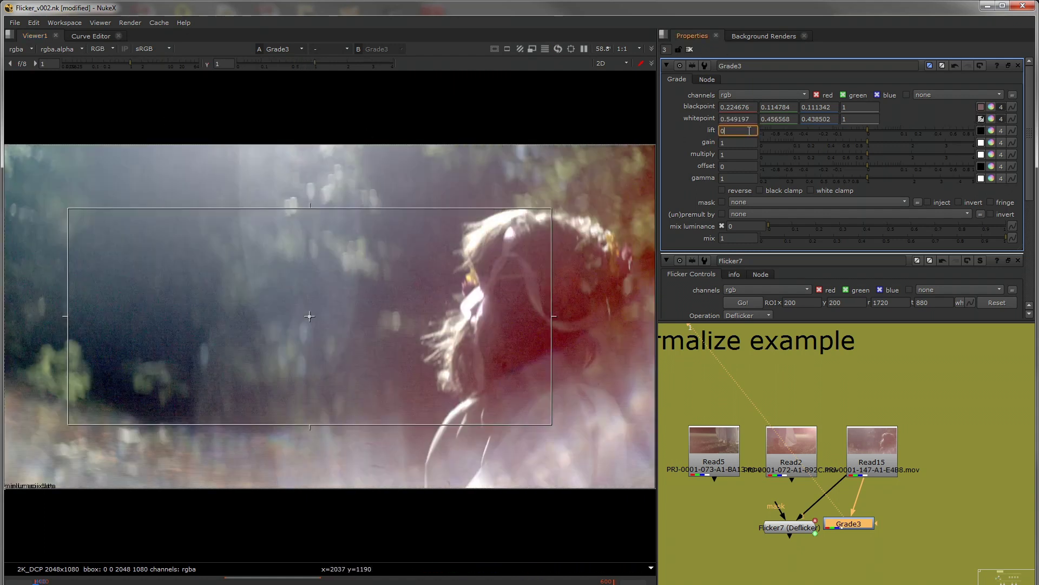
Set Grade3's lift to 0.09 and gamma to 0.6
type(".08")
left_click(741, 177)
type(".6")
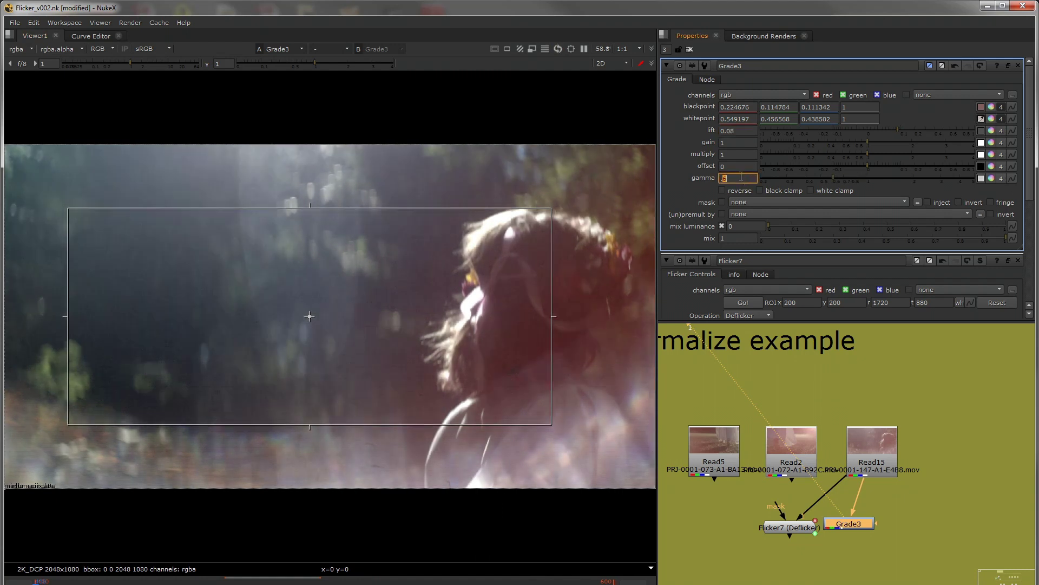
left_click(739, 132)
key("Up")
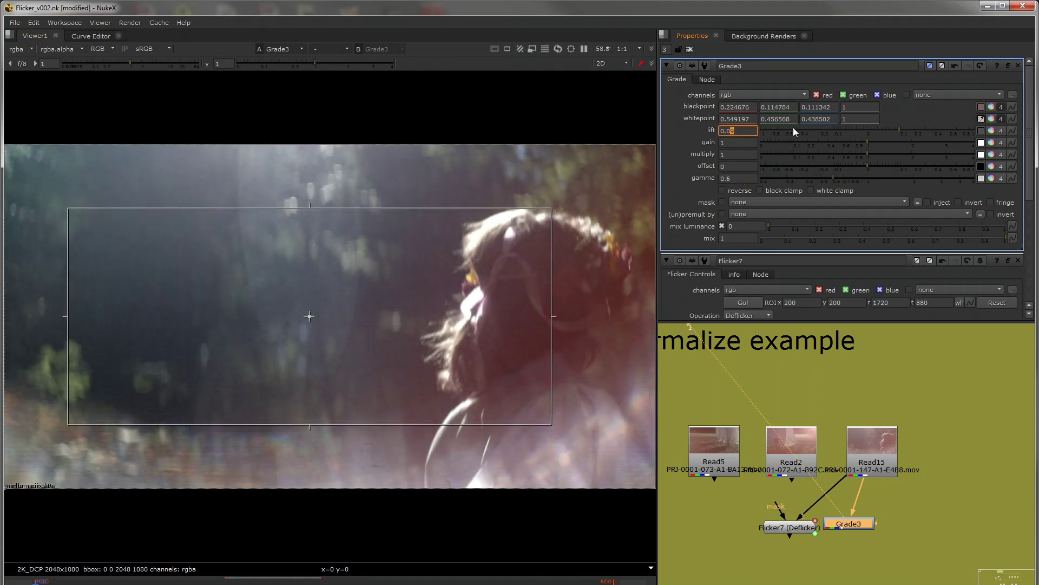
Warm Grade3's gain toward red and tint its lift slightly toward blue
left_click(992, 143)
mouse_move(865, 236)
left_mouse_down()
mouse_move(862, 248)
mouse_move(871, 240)
left_mouse_up()
left_click(959, 121)
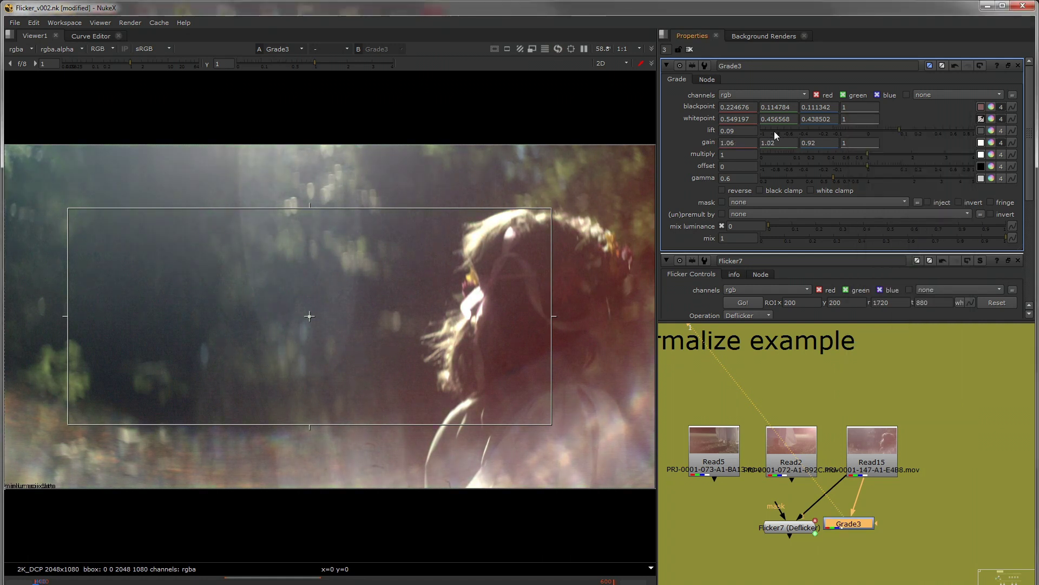
left_click(991, 131)
left_click_drag(943, 257, 942, 252)
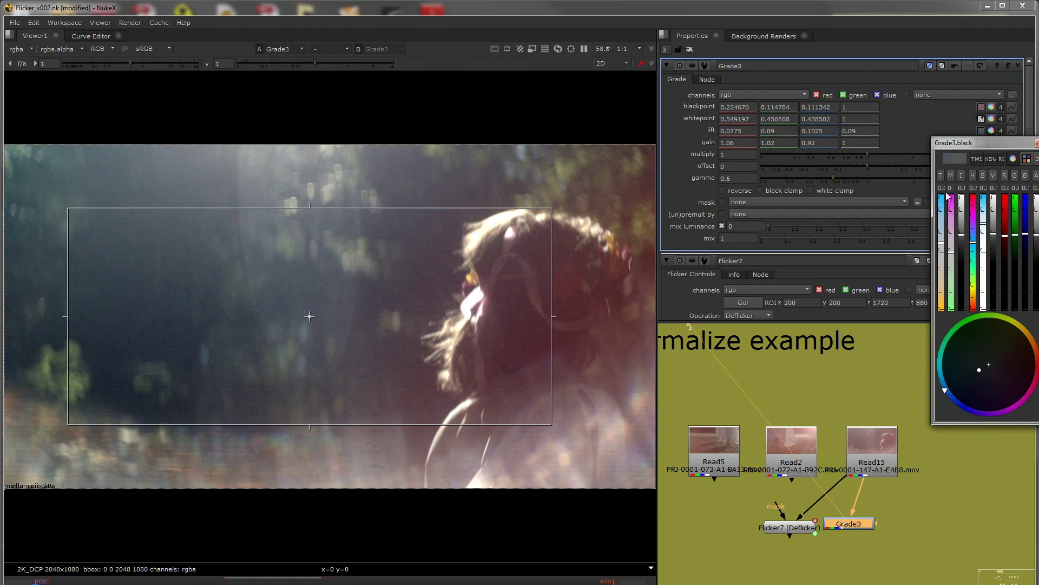
left_click_drag(942, 142, 868, 147)
left_click(967, 150)
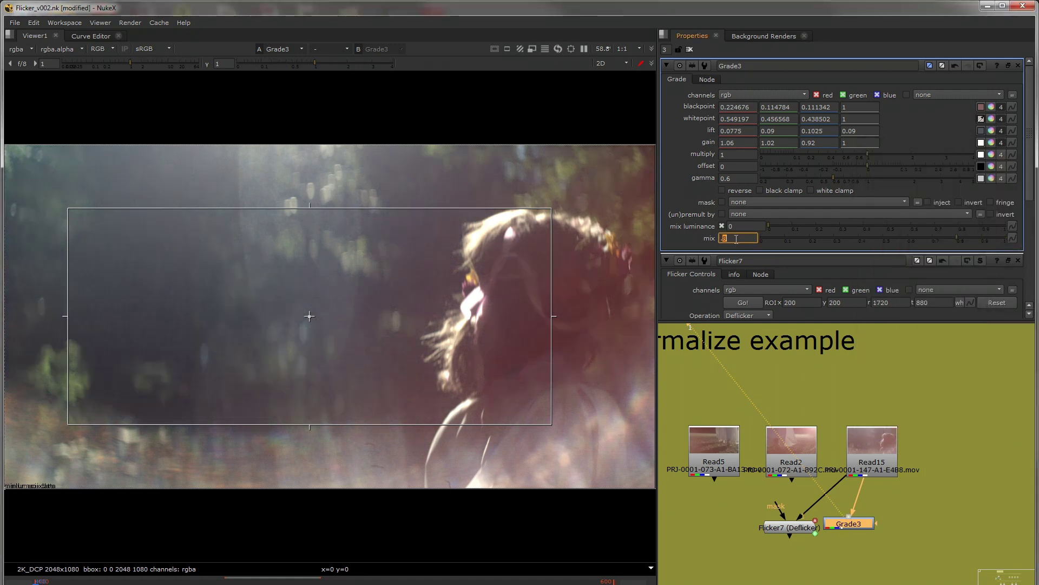
left_click(966, 148)
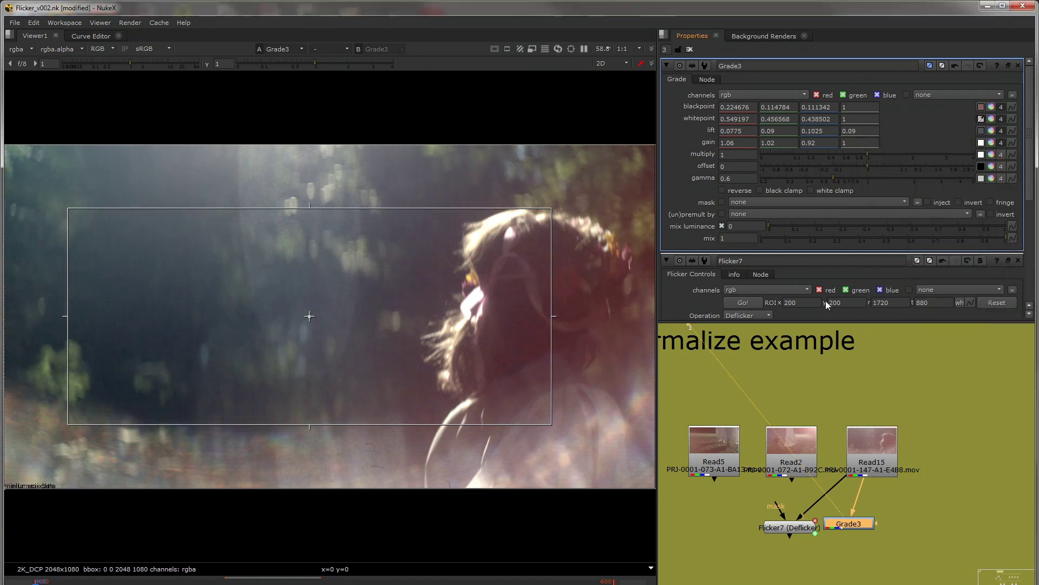
Set Grade3's mix to 0.9, play the footage, and open Flicker7's properties
double_click(737, 239)
type("0")
key("Return")
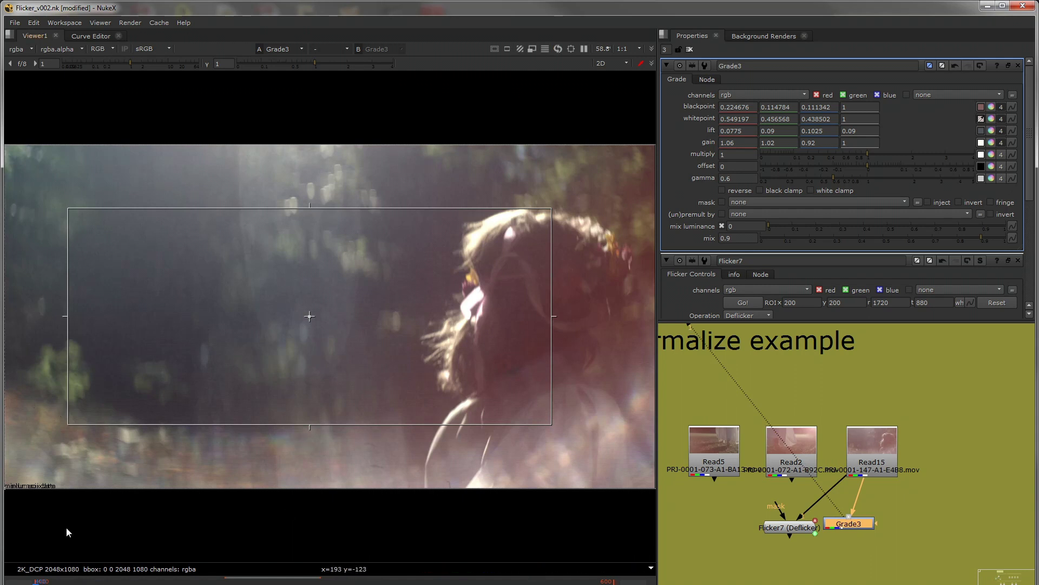
key("l")
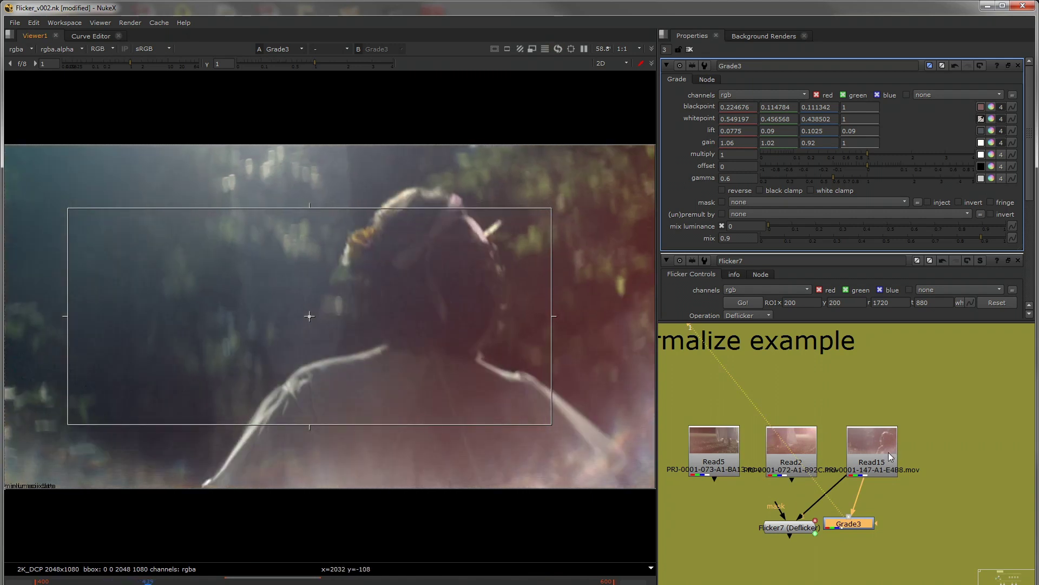
double_click(789, 528)
Find frame 522 where normValues bottoms out and toggle Grade3 to compare
left_click(86, 36)
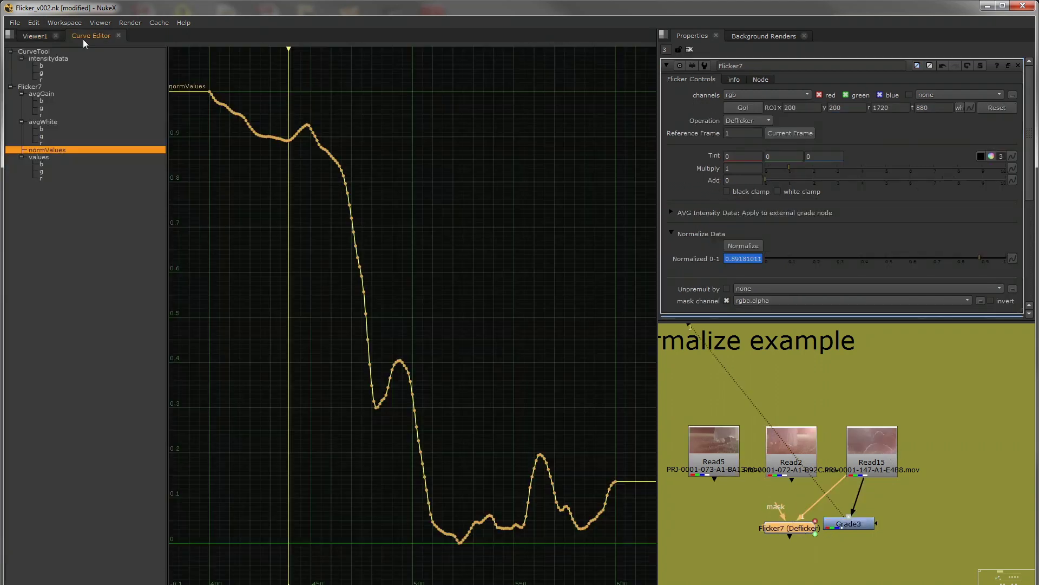
left_click_drag(286, 50, 461, 83)
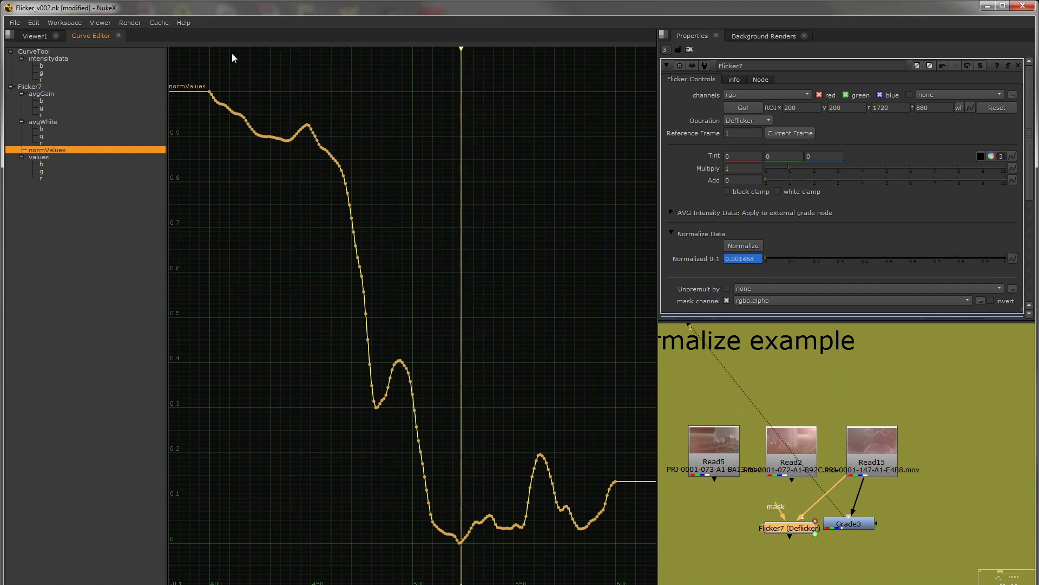
left_click(42, 38)
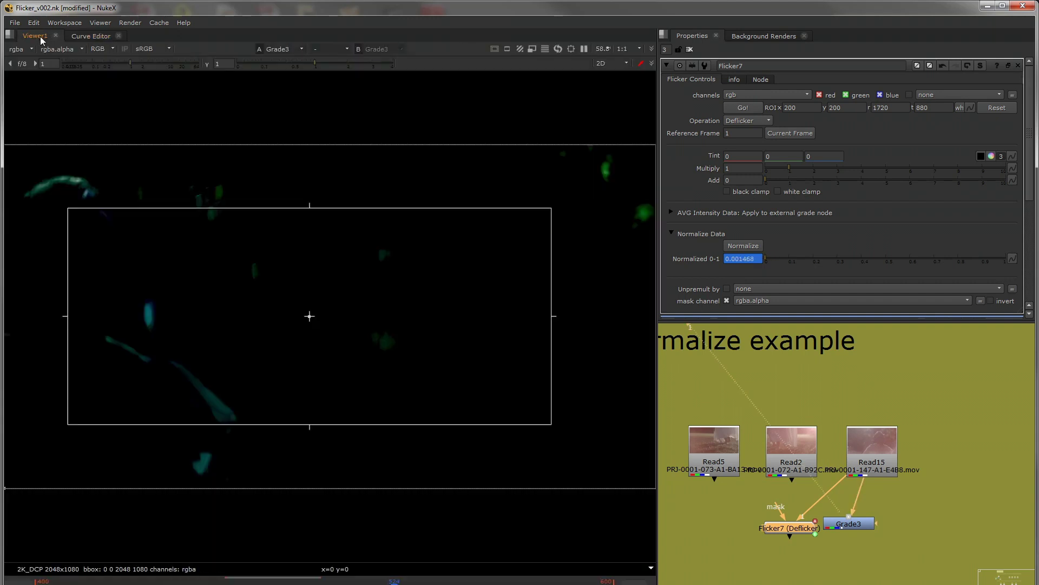
double_click(839, 525)
key("d")
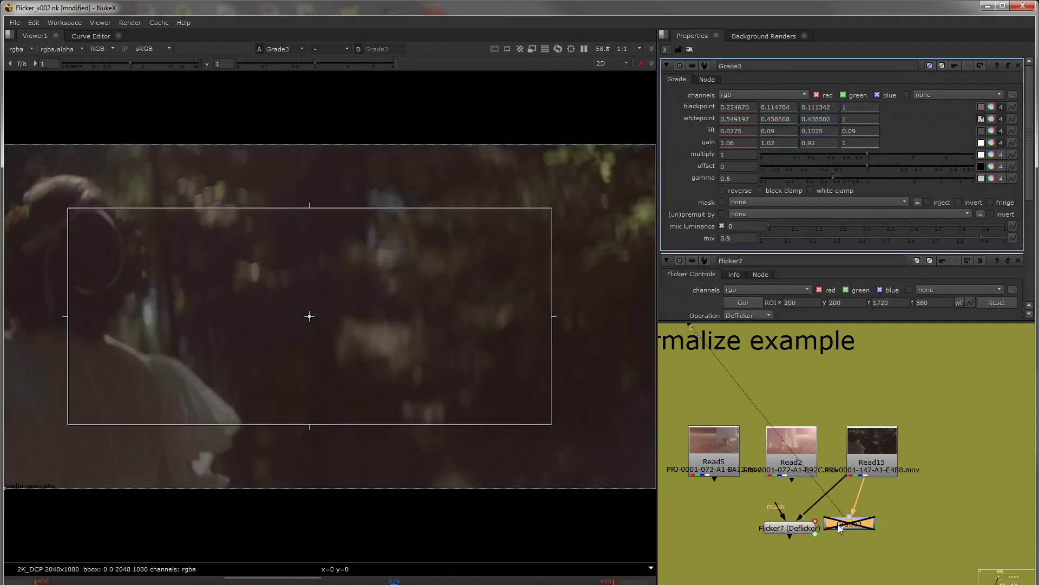
key("d")
key("d")
key("d")
left_click(901, 522)
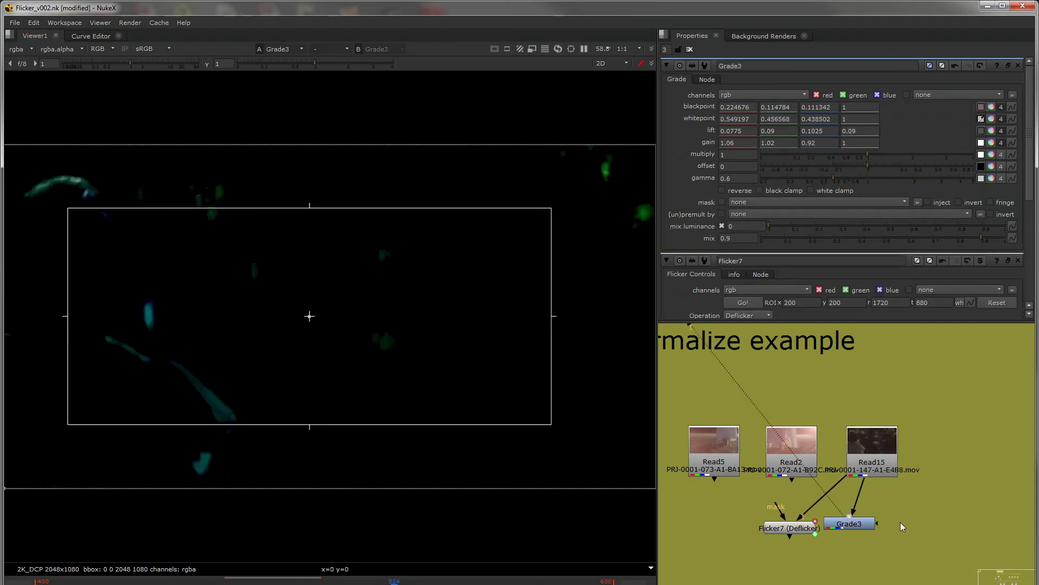
Add Grade4 wired to Read15 beside Grade3 and view its output
key("g")
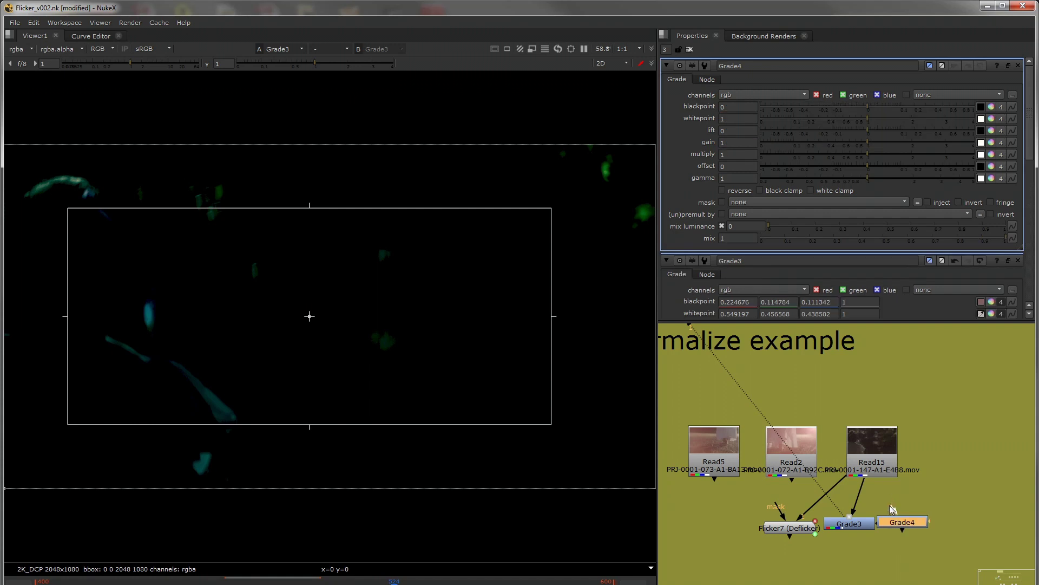
left_click_drag(899, 515, 892, 476)
left_click_drag(901, 517, 909, 523)
key("1")
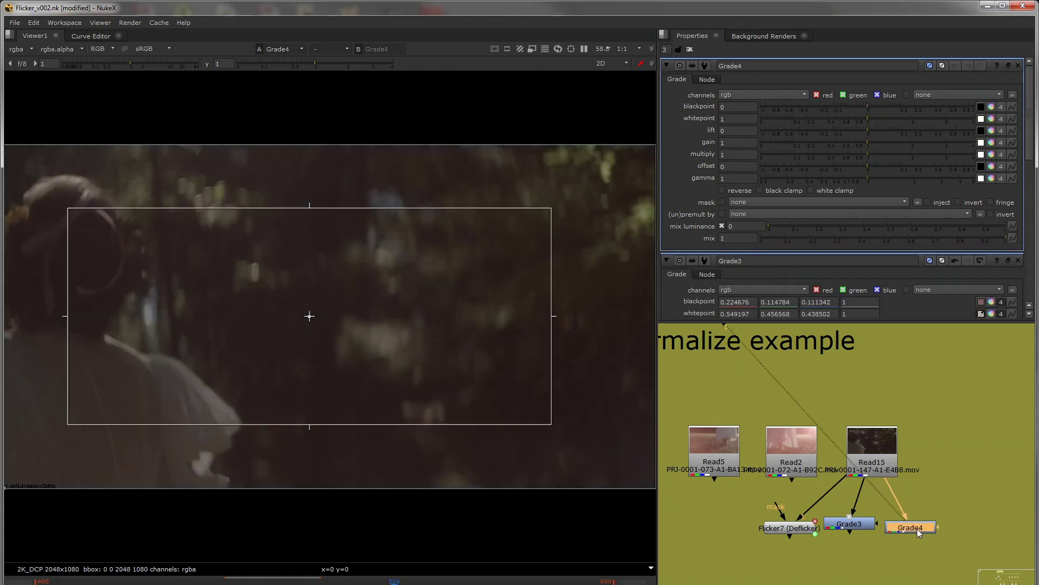
key("minus")
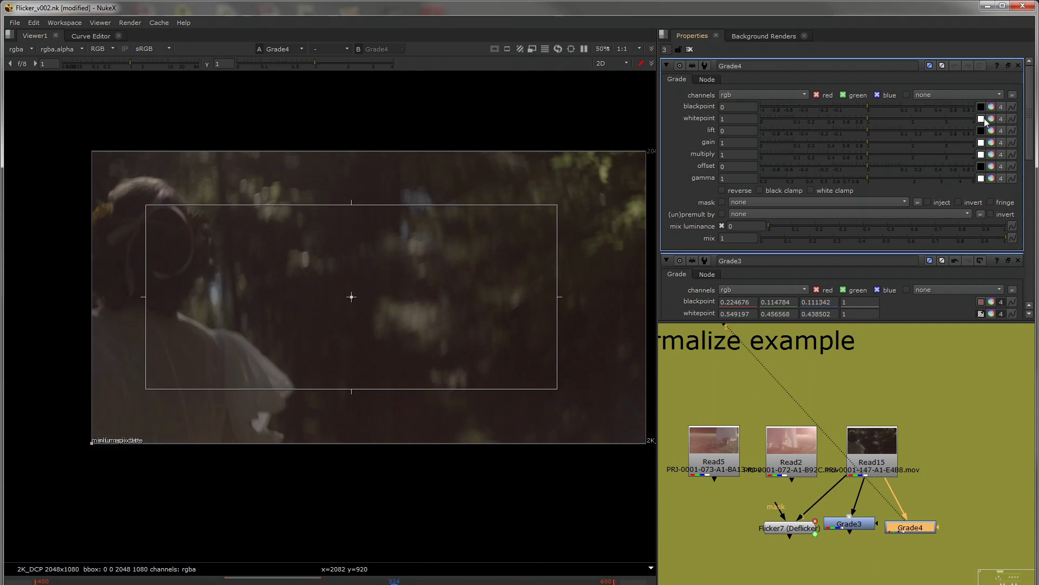
Eyedrop Grade4's whitepoint and blackpoint from the brightest and darkest areas
left_click(264, 423, "ctrl")
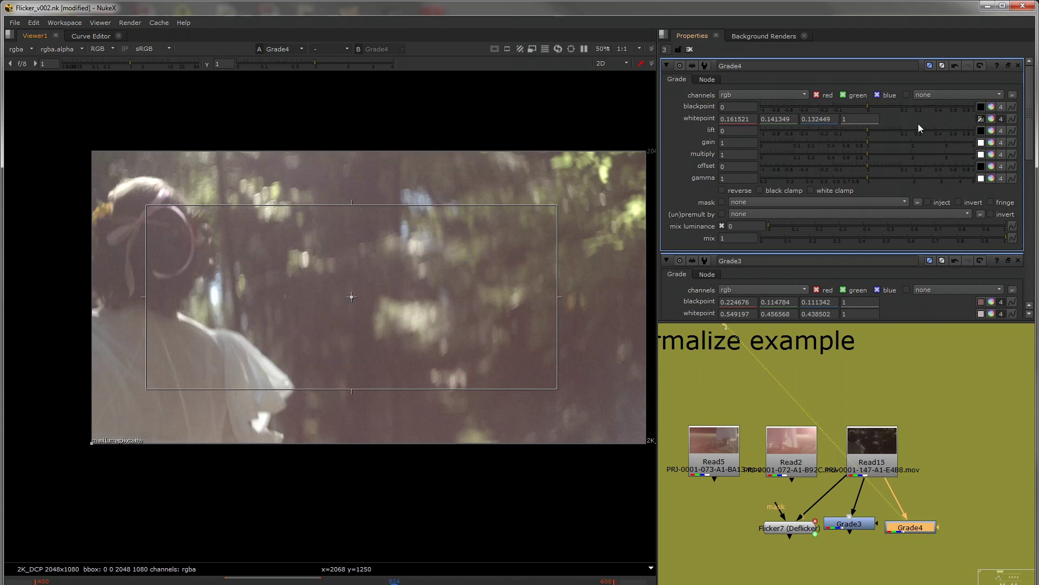
left_click_drag(132, 64, 173, 53)
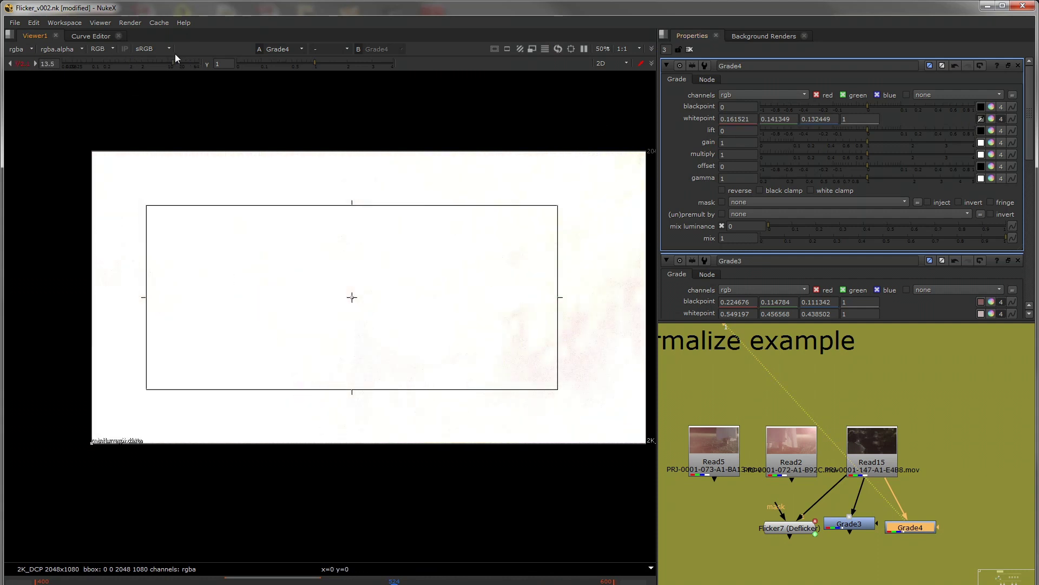
left_click(981, 106)
left_click(531, 348, "ctrl")
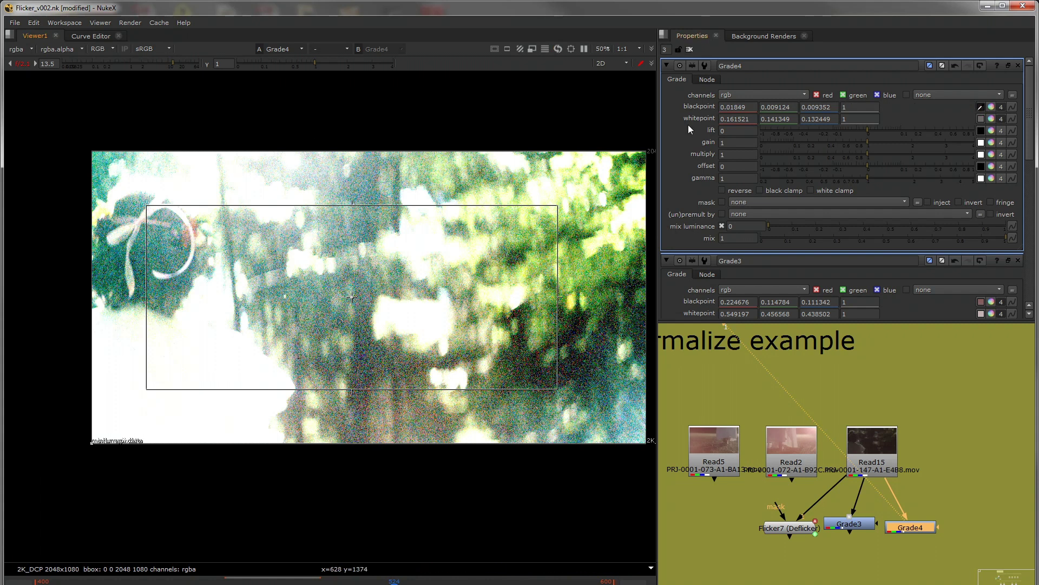
left_click(22, 64)
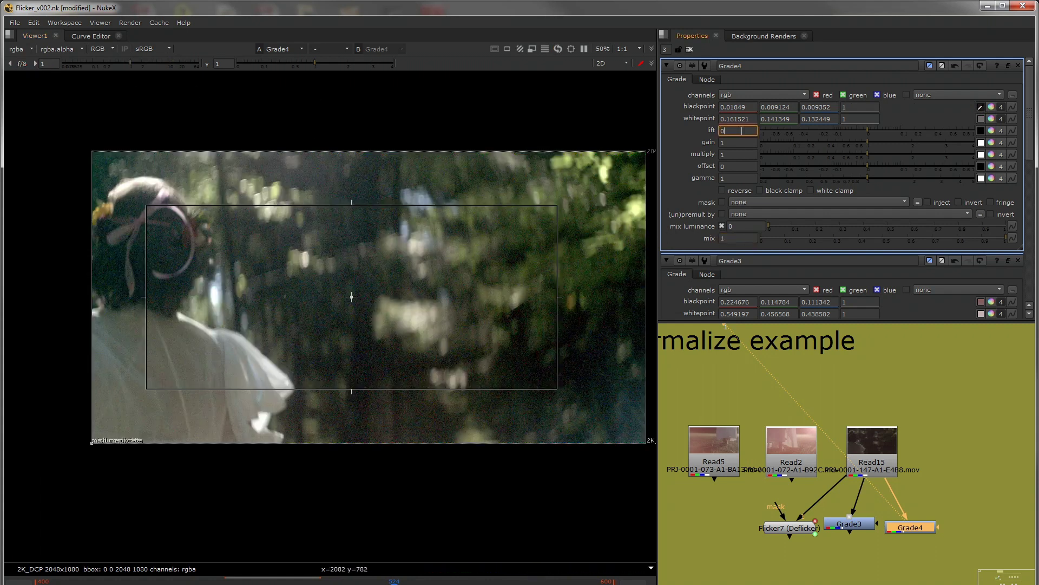
Set Grade4's lift to 0.02, gamma to 0.7 and gain to 1.5
type(".02")
double_click(749, 178)
type("0.7")
left_click(745, 142)
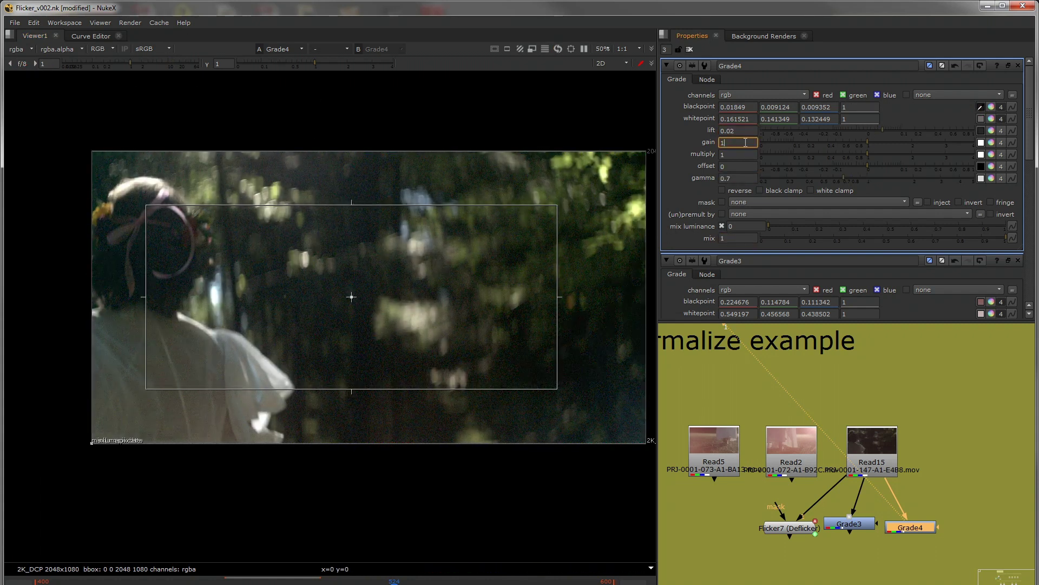
type(".5")
Warm Grade4's gain and cool its lift, then shift Flicker7 and Grade3 left
left_click(992, 142)
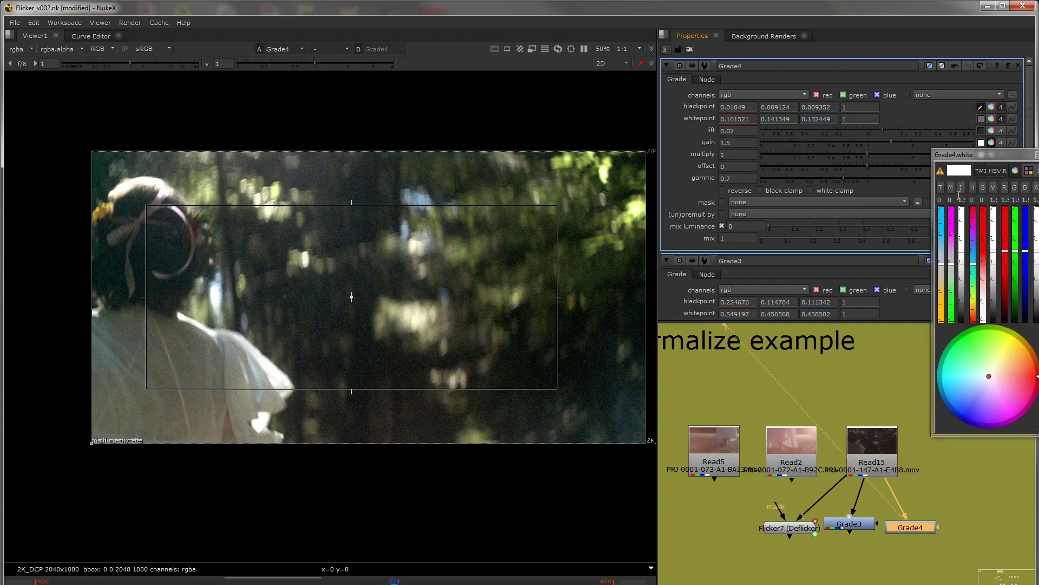
left_click_drag(943, 269, 943, 246)
left_click(991, 131)
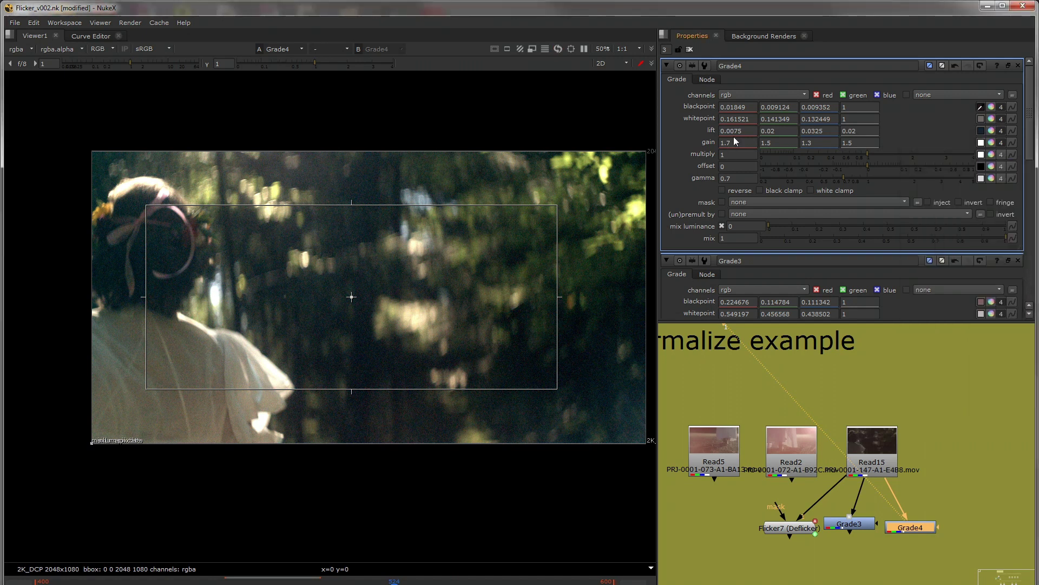
left_click(768, 257)
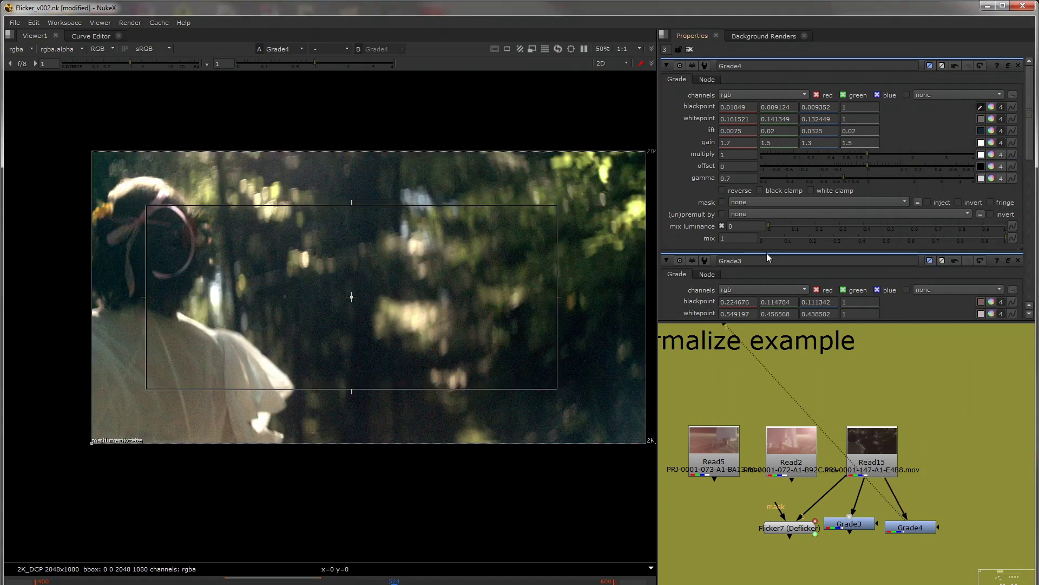
left_click_drag(838, 520, 899, 530)
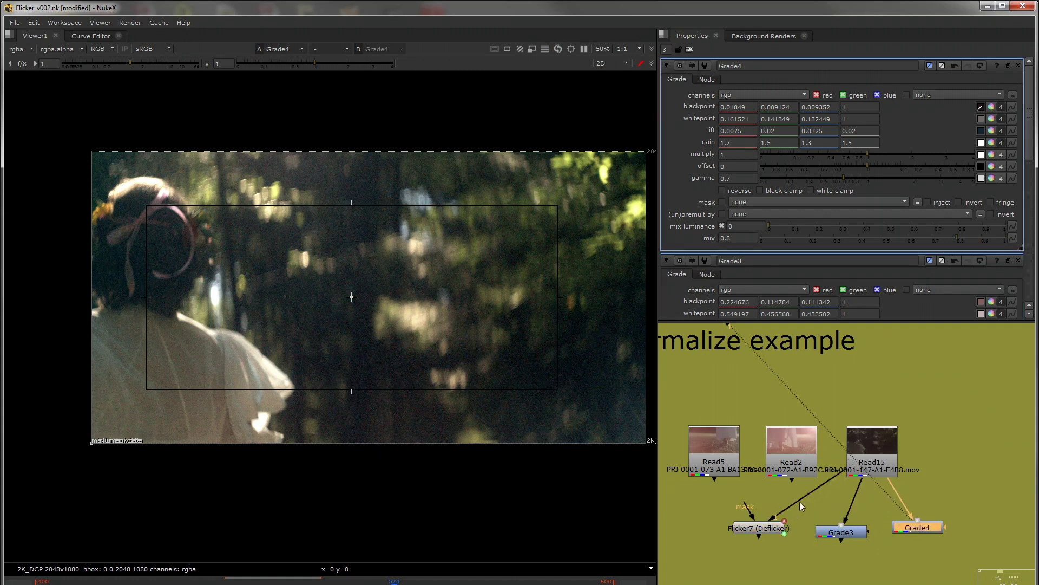
Add Dissolve1 fed by Grade3 and Grade4, open its and Flicker7's settings, and view it
key("Tab")
type("d")
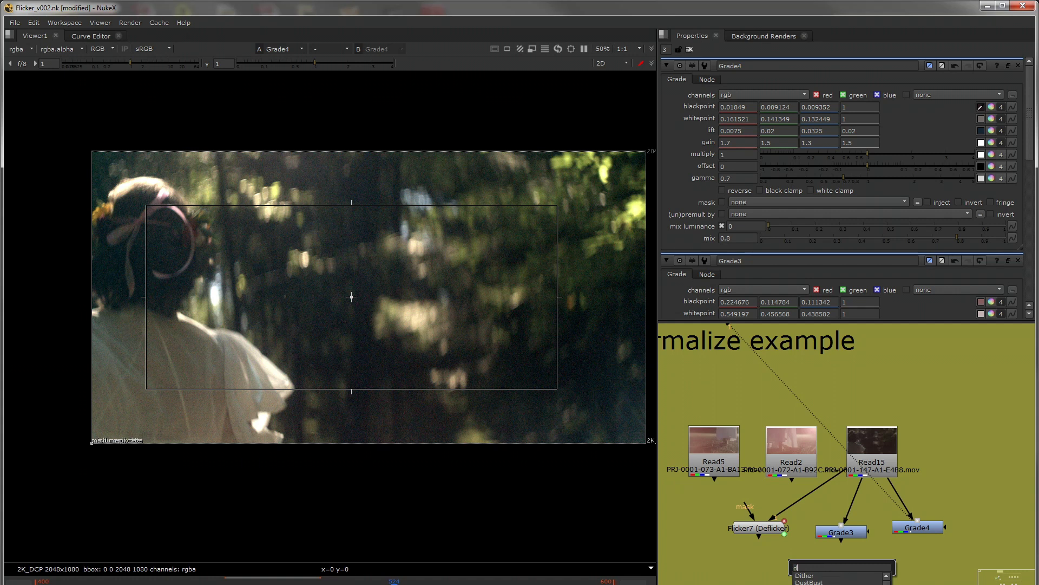
type("is")
key("Return")
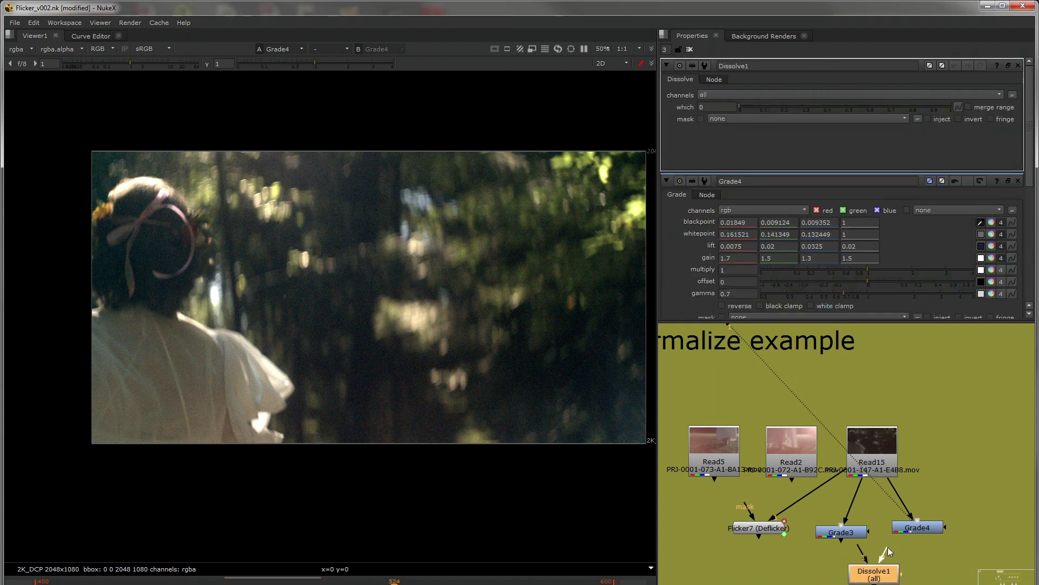
left_click(910, 530)
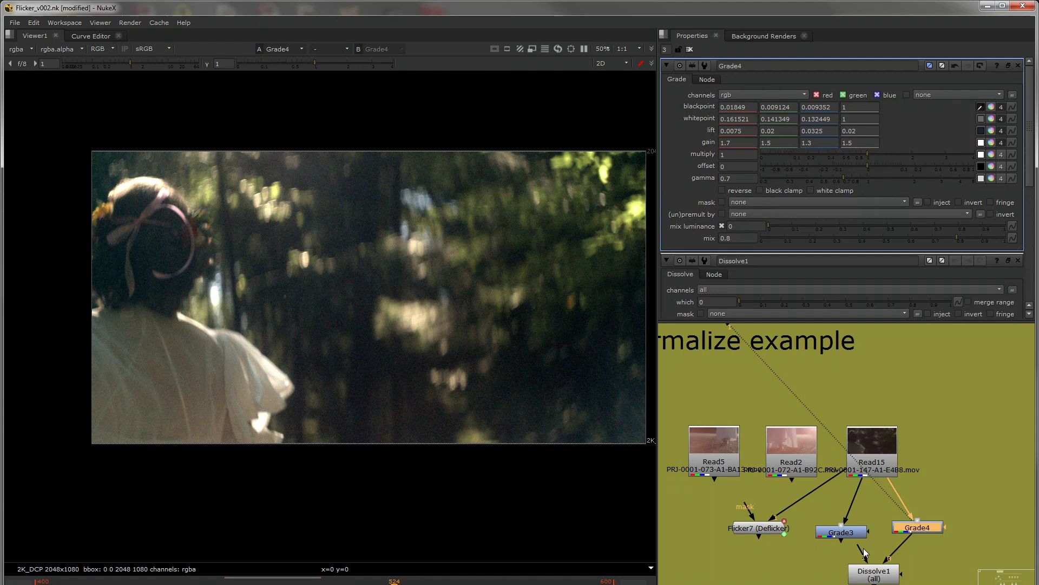
double_click(874, 569)
double_click(768, 528)
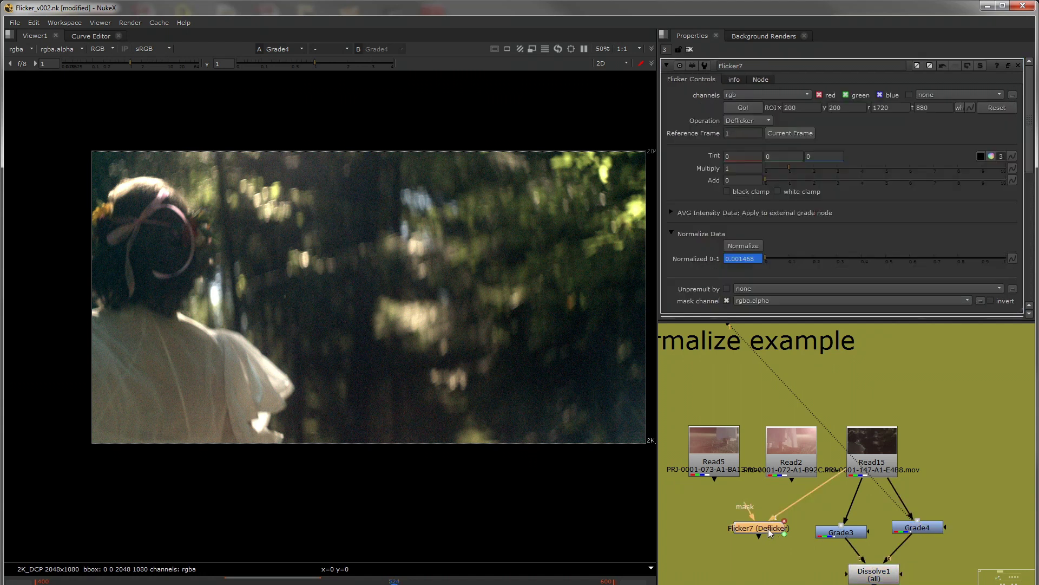
scroll(808, 194, "down", 3)
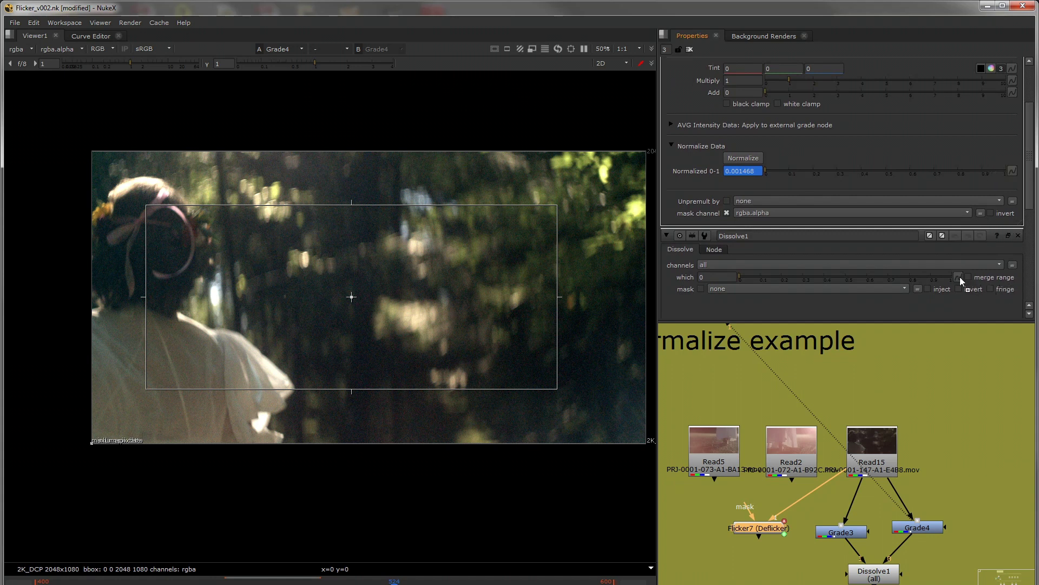
left_click(877, 573)
key("1")
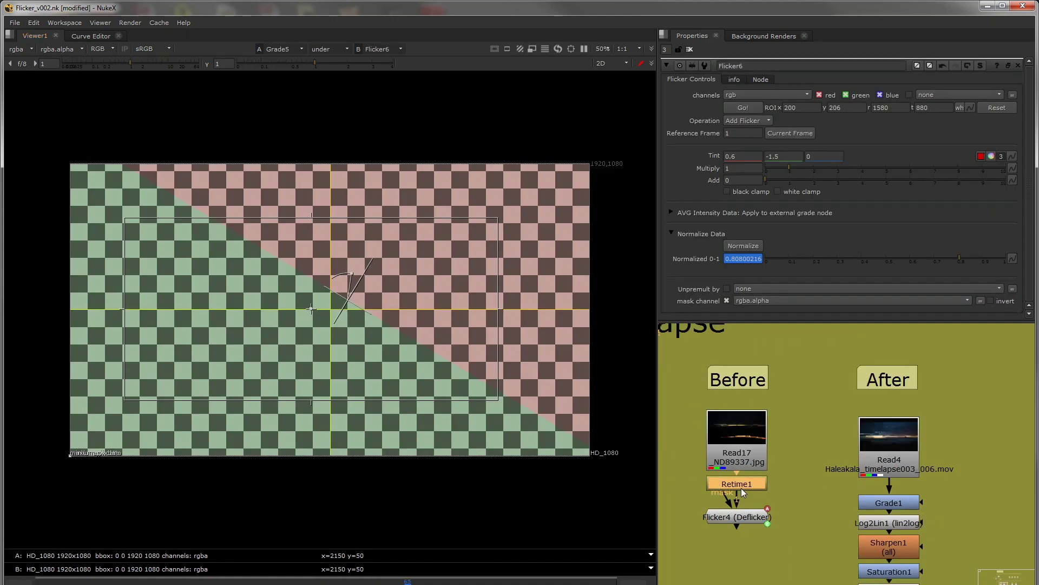
View the flickering Retime1 sunrise, then switch to the corrected Log2Lin2 output
key("1")
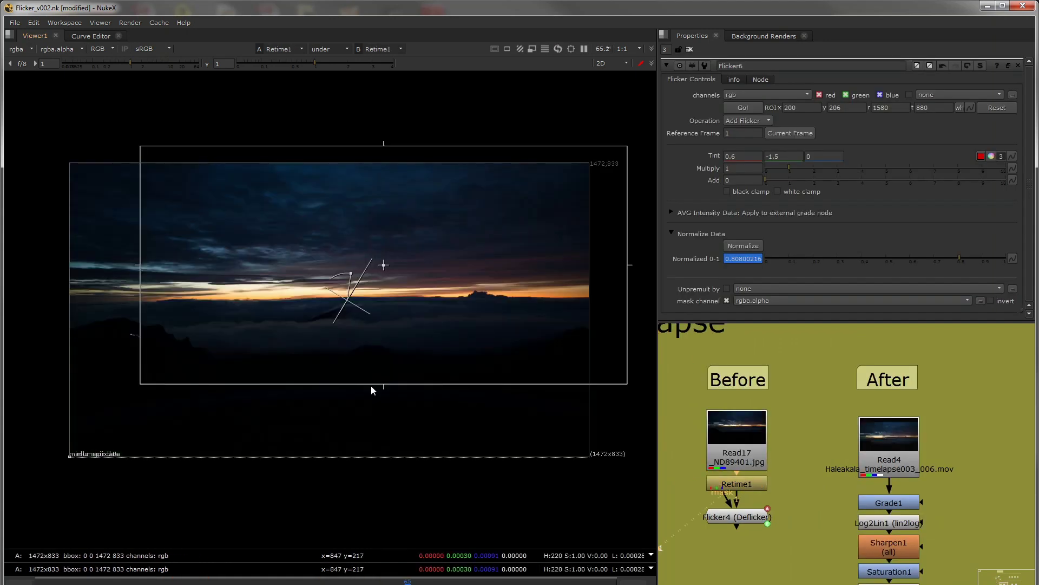
left_click(690, 49)
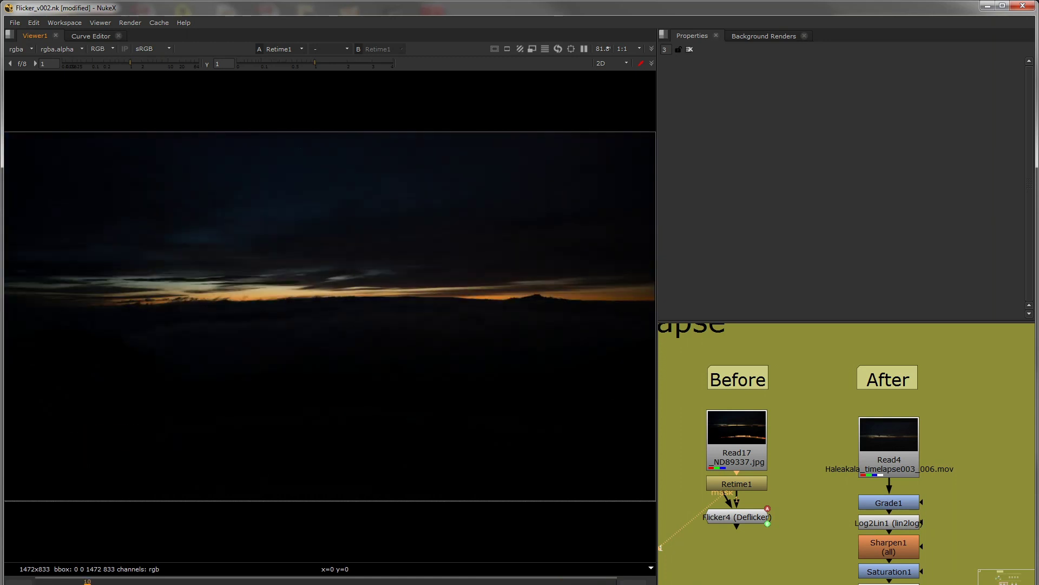
key("2")
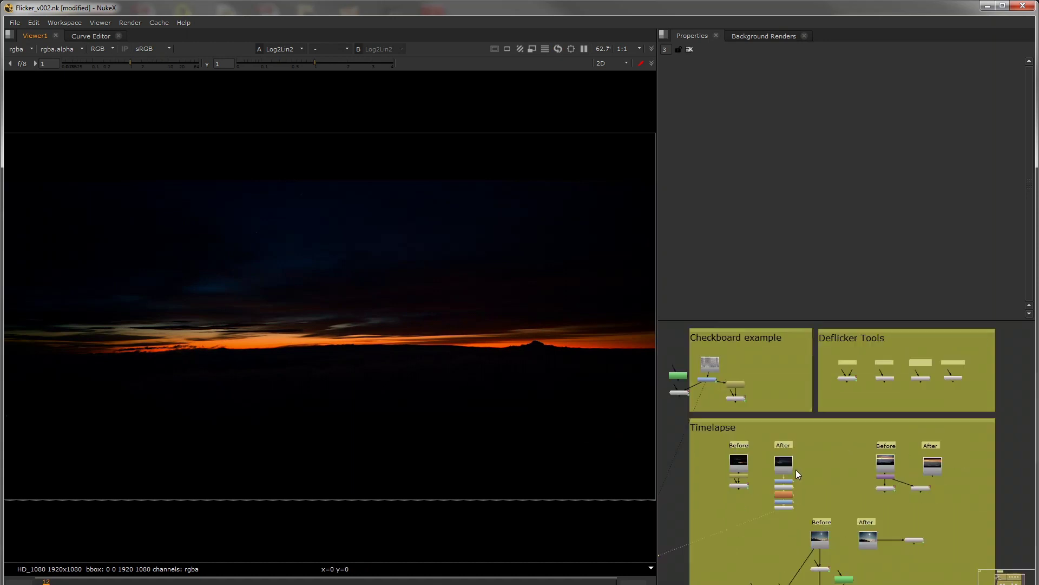
View Transform1 from frame 1, then show Read3's deflickered After clip
scroll(894, 479, "up", 4)
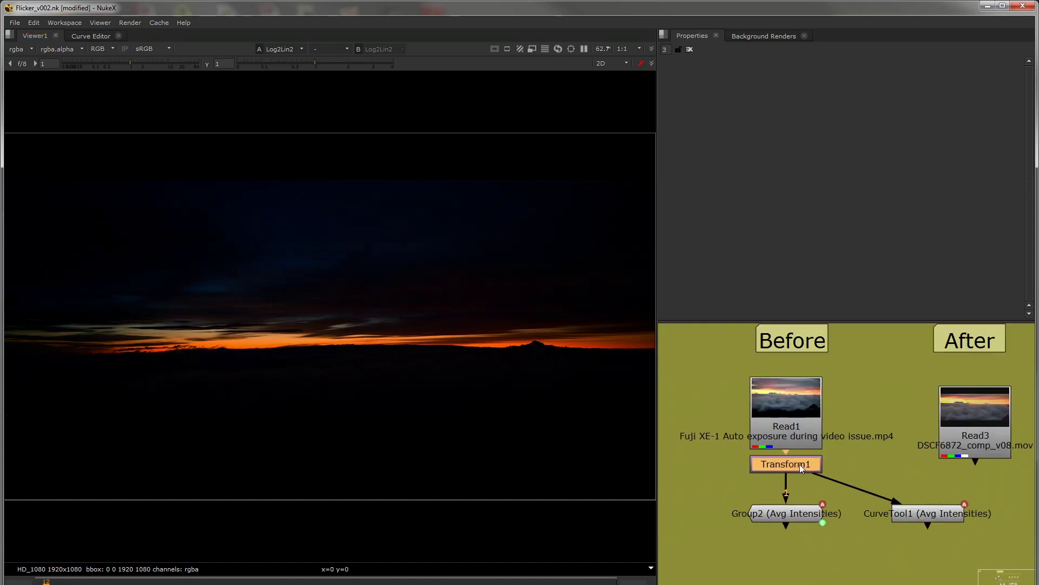
left_click(797, 437)
key("1")
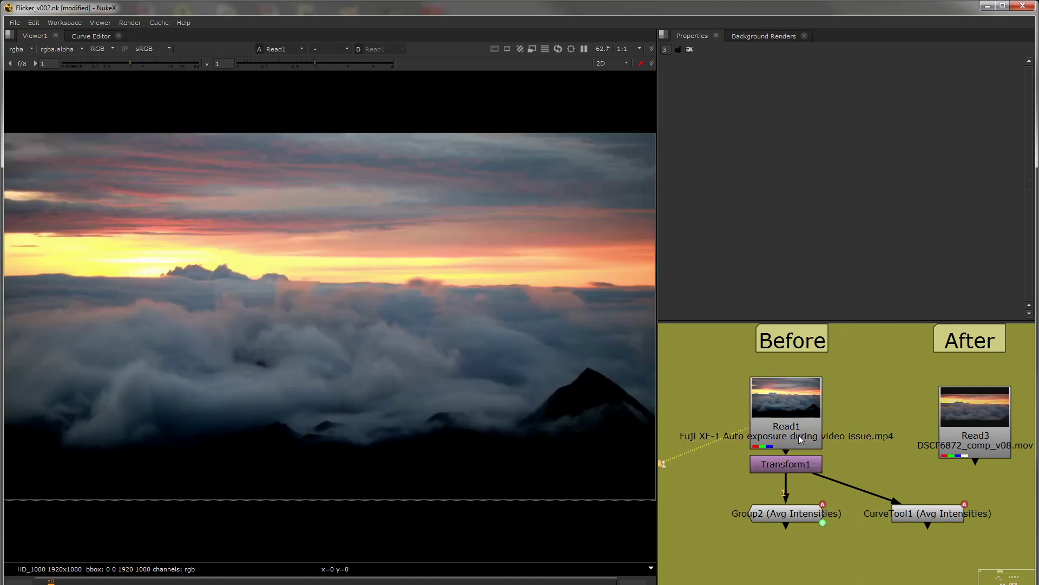
left_click(36, 581)
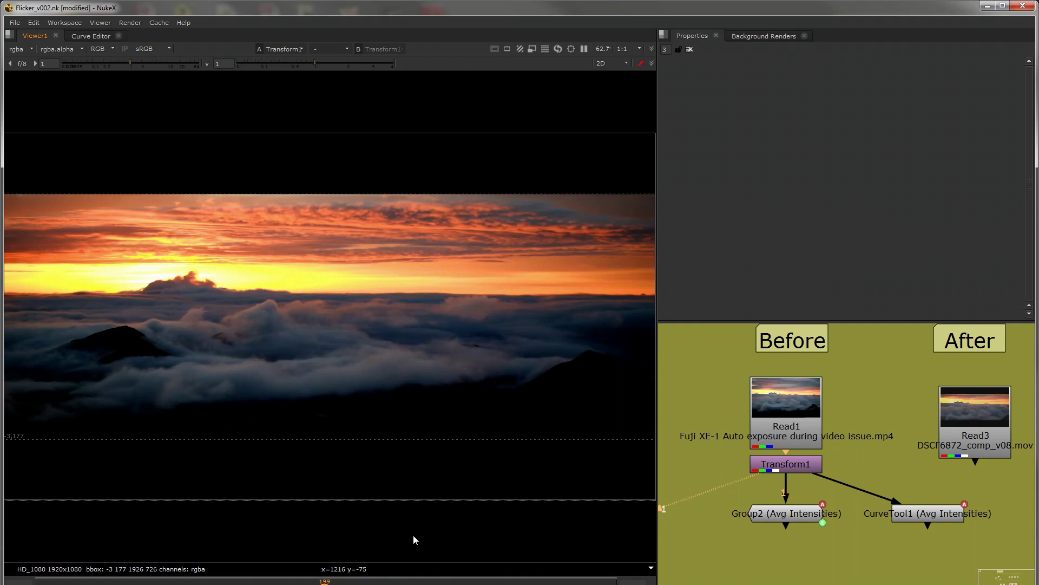
key("1")
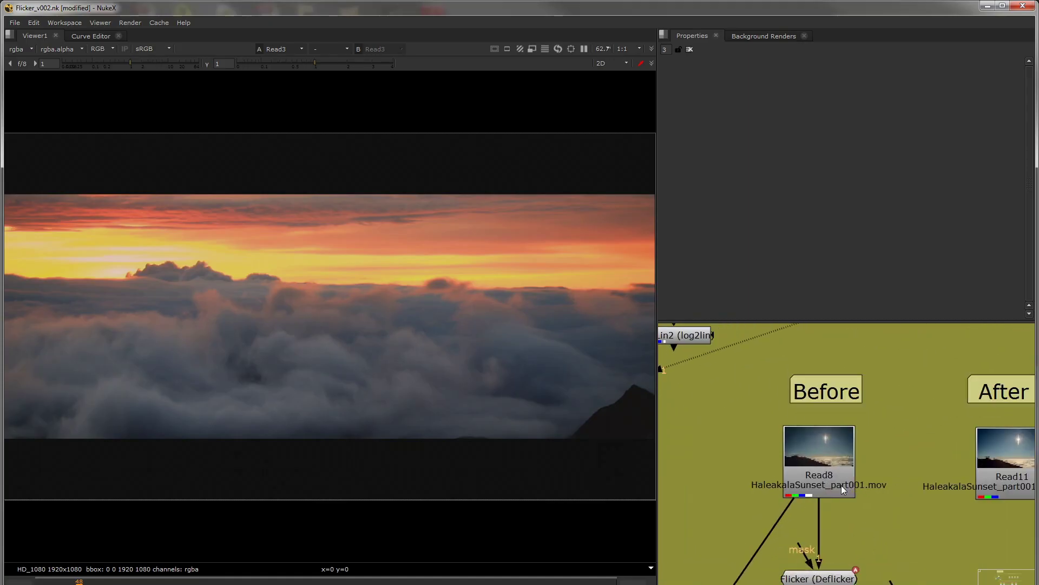
Bring the Haleakala sunset nodes into view and show Read8's footage
middle_click_drag(772, 406, 791, 415)
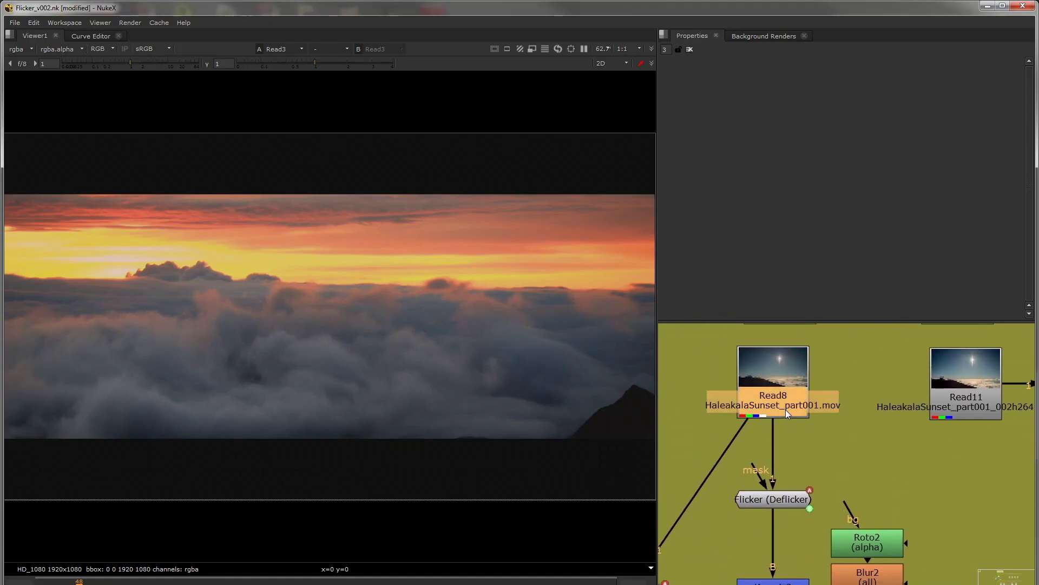
key("1")
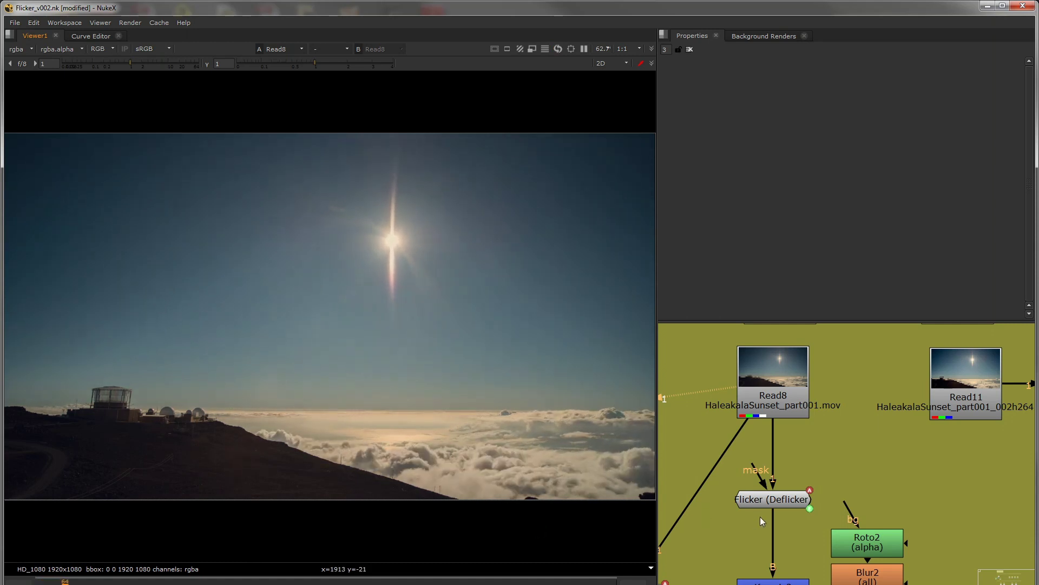
scroll(869, 479, "down", 4)
scroll(838, 487, "up", 4)
Open the Flicker deflicker node and view its output brightened, around frame 430
double_click(837, 488)
key("1")
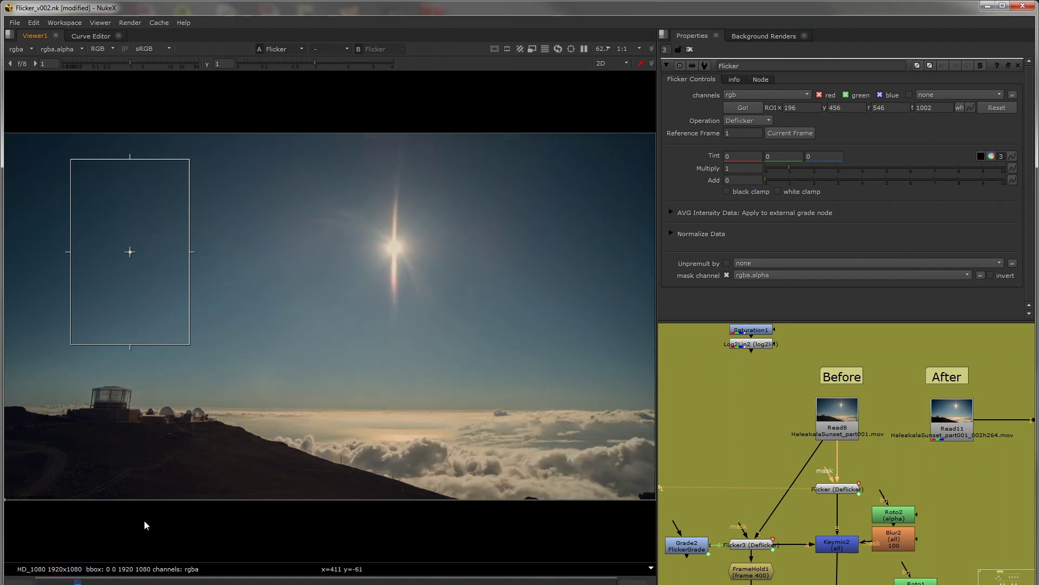
scroll(9, 222, "up", 2)
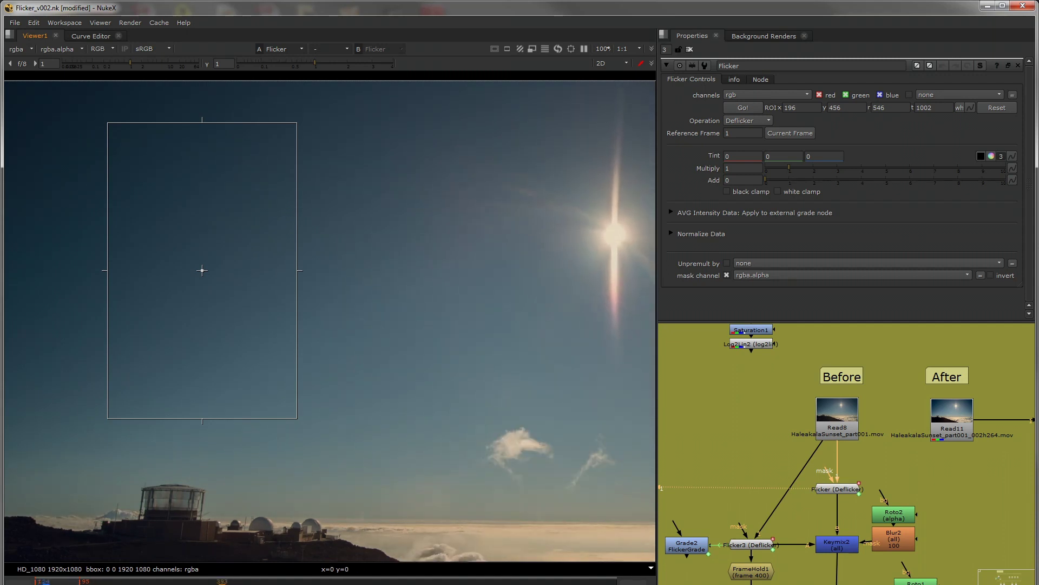
scroll(82, 501, "down", 3)
scroll(83, 469, "up", 3)
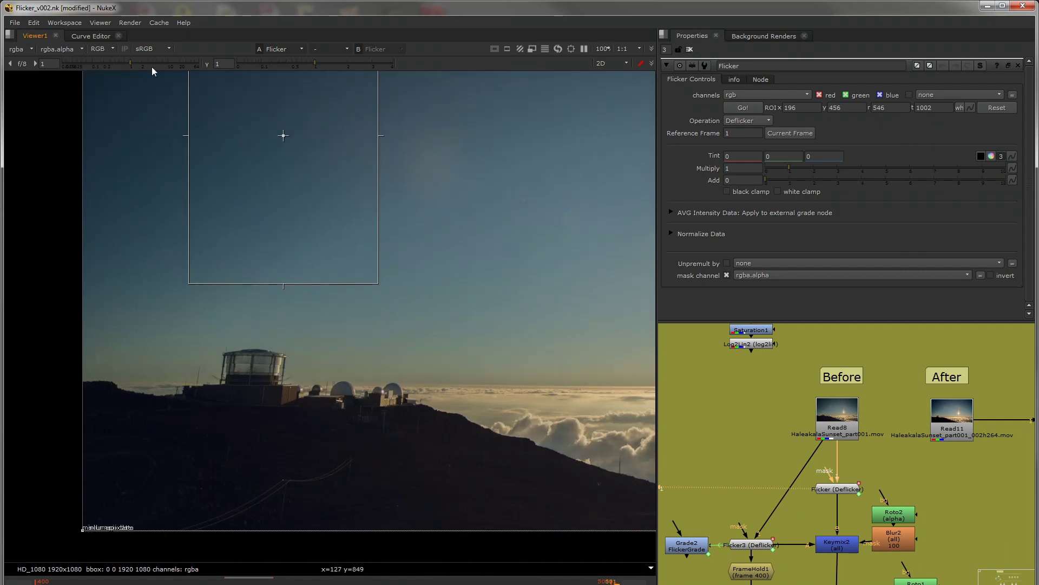
left_click_drag(152, 66, 145, 63)
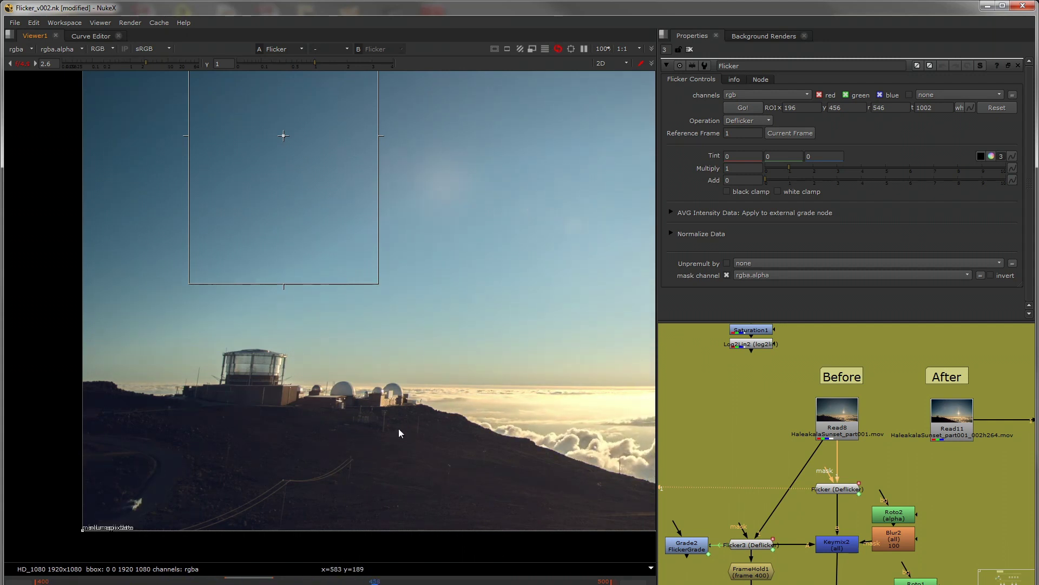
left_click_drag(150, 580, 208, 581)
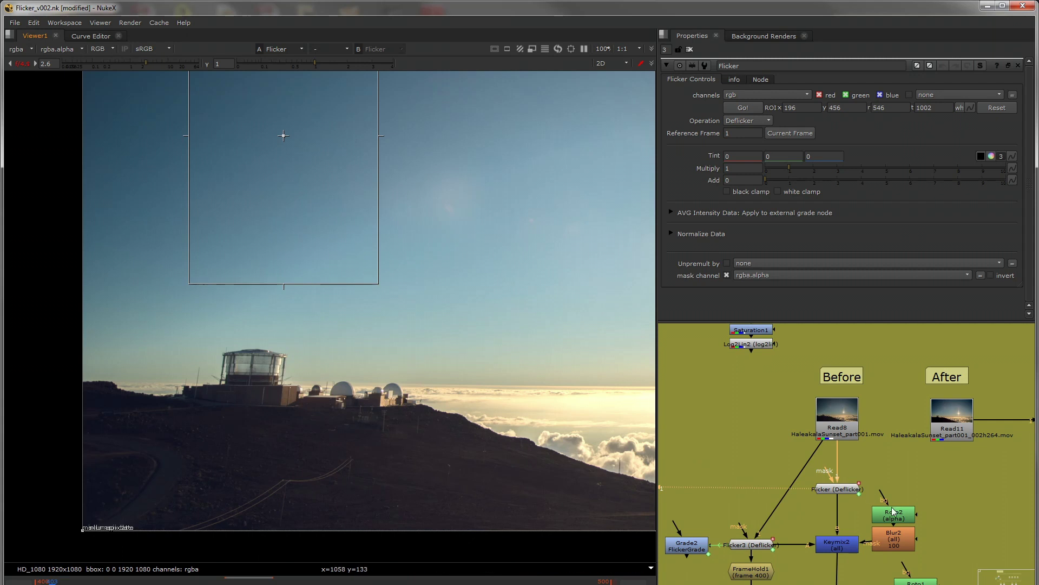
Inspect the Flicker3 output and its settings, plus the Roto2 mask settings
left_click(738, 545)
key("1")
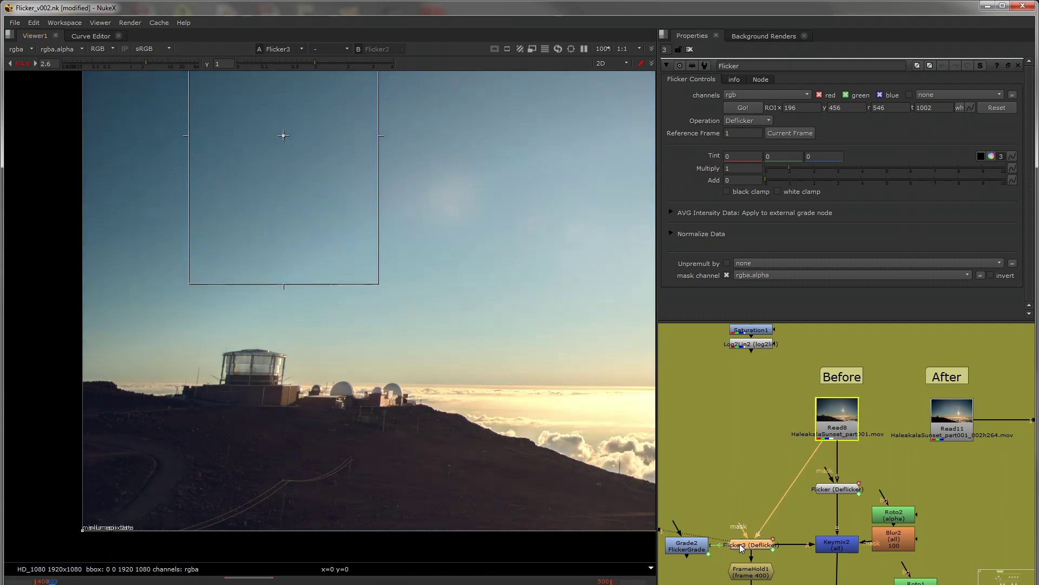
double_click(738, 544)
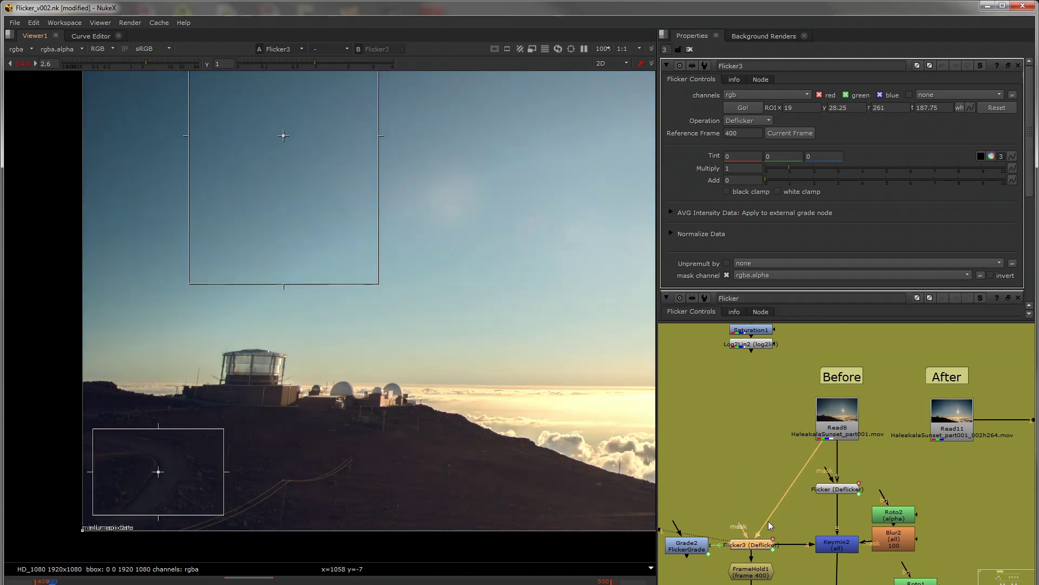
double_click(894, 516)
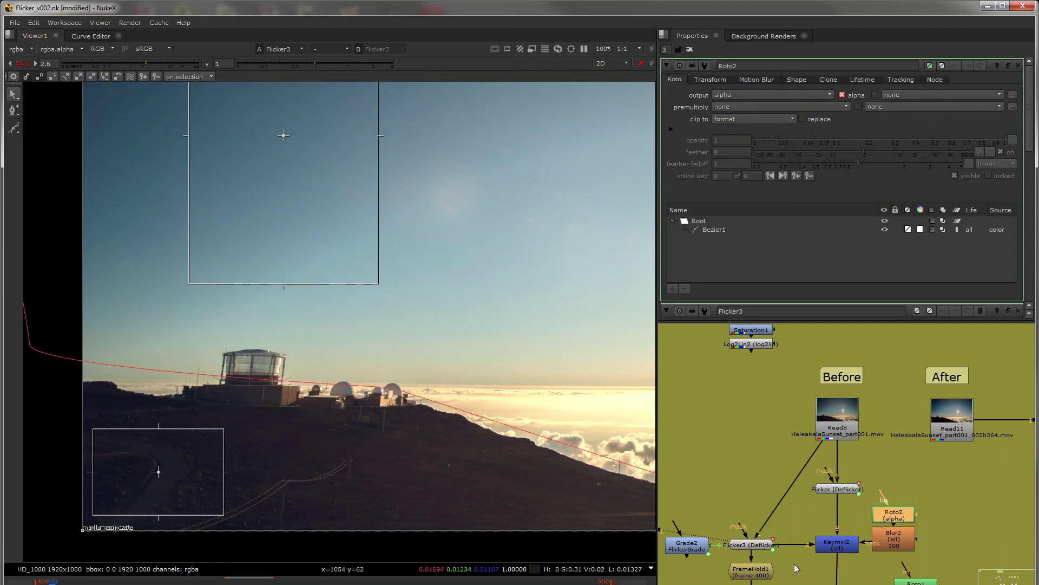
View the Keymix2 result, then the FrameHold1 held frame 400
left_click(836, 546)
key("1")
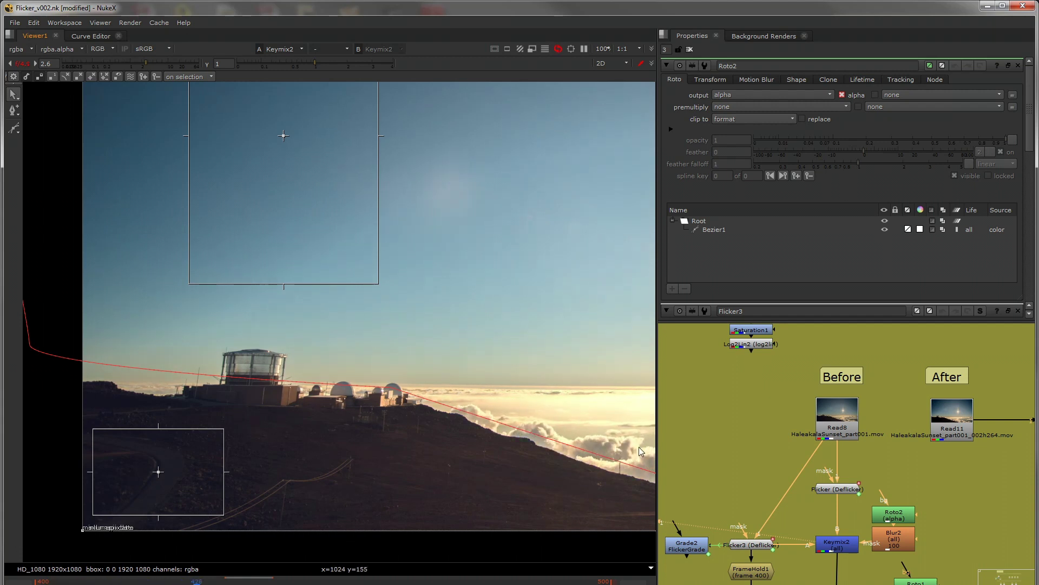
scroll(769, 526, "down", 1)
scroll(770, 525, "down", 1)
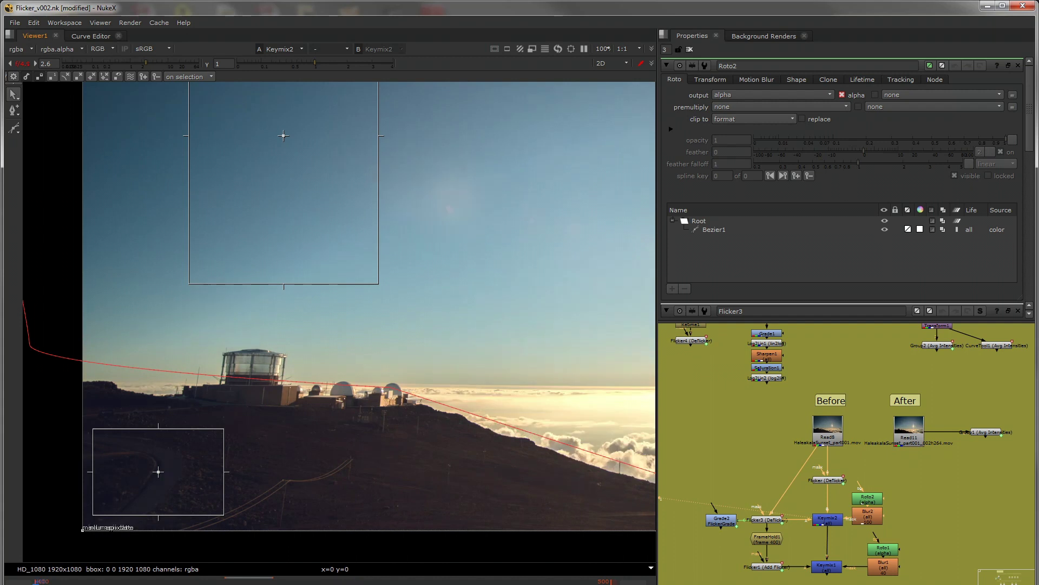
left_click(764, 540)
key("1")
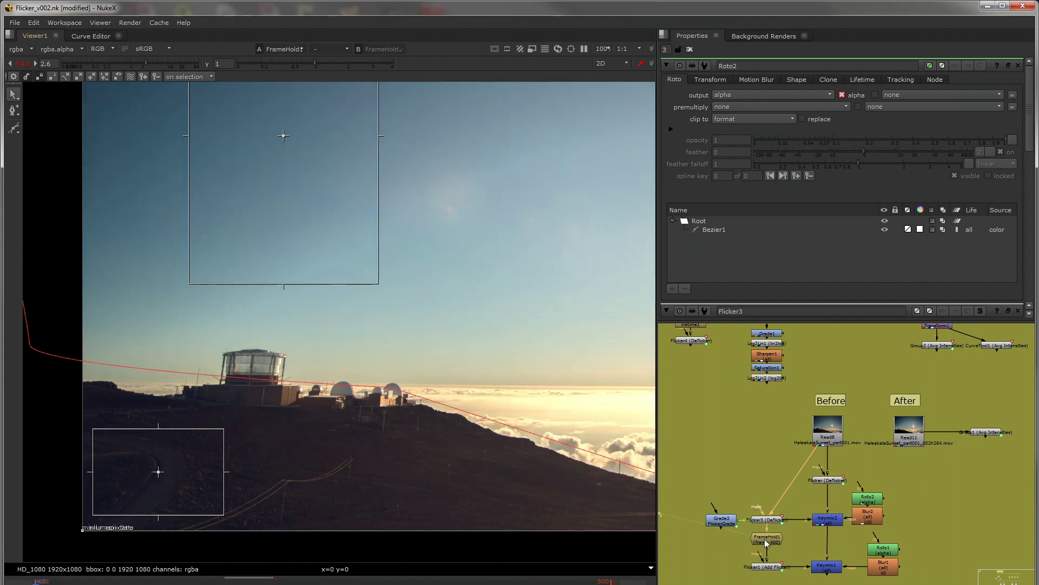
Move Flicker1 aside and run its Add Flicker analysis with frame range 400-
scroll(771, 568, "up", 2)
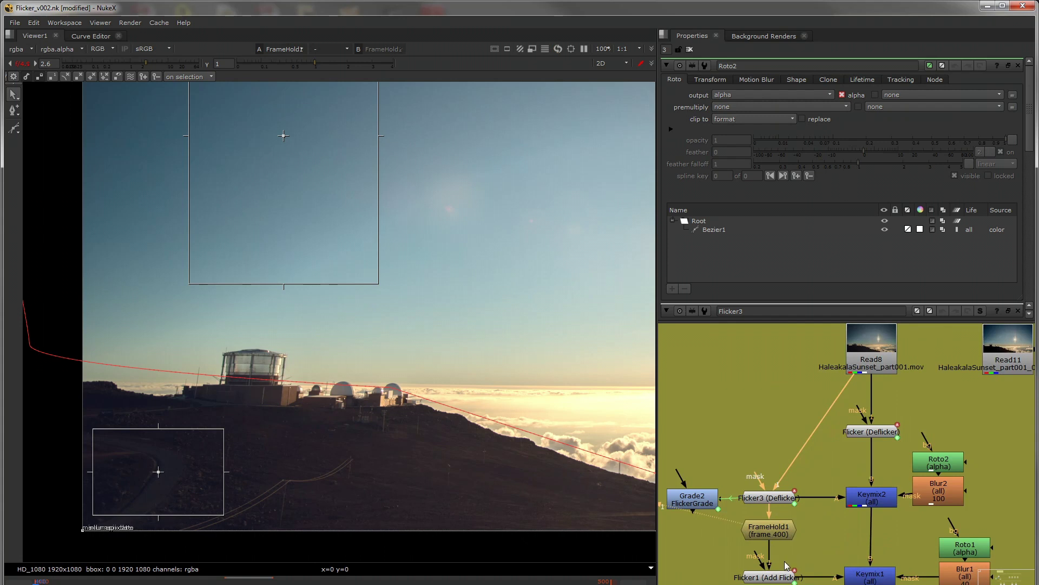
left_click_drag(773, 577, 765, 503)
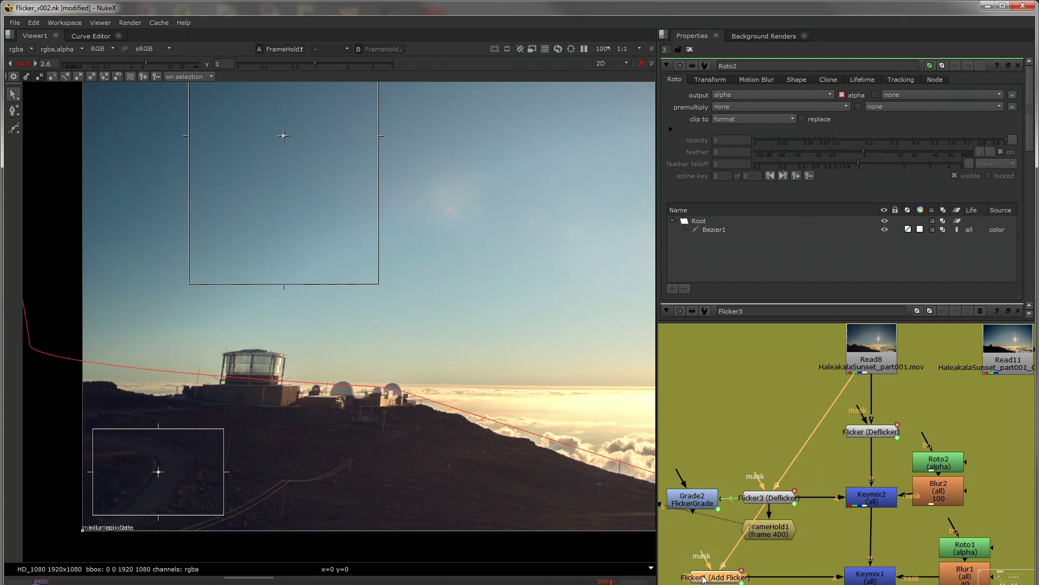
double_click(702, 578)
left_click(744, 107)
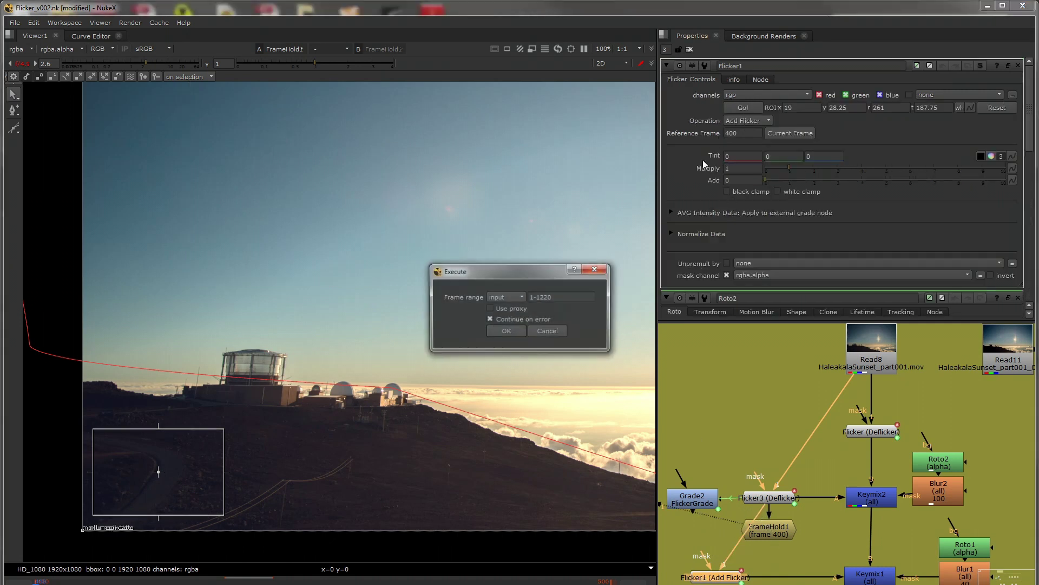
left_click(556, 297)
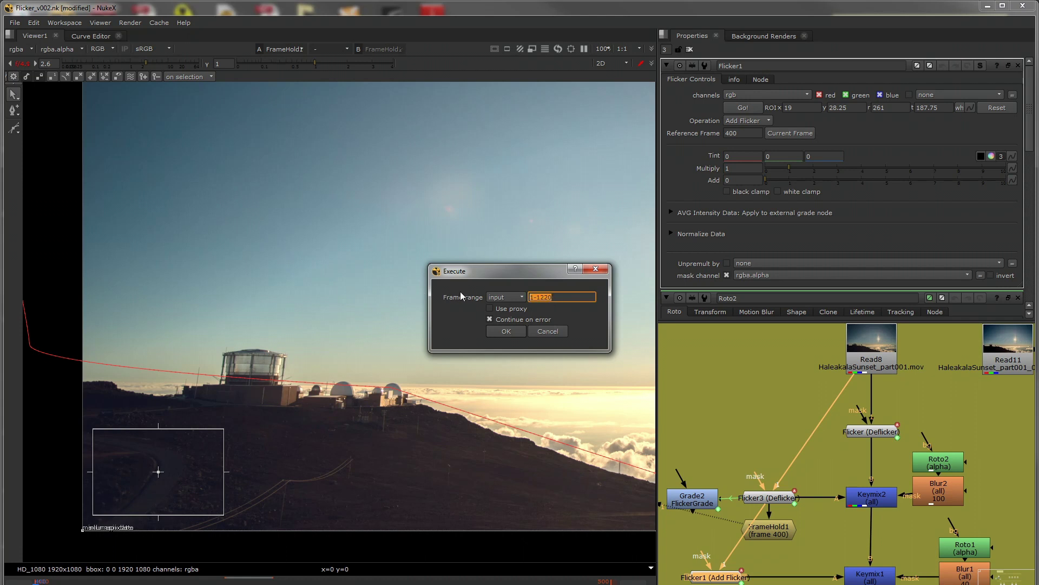
type("400-")
key("Return")
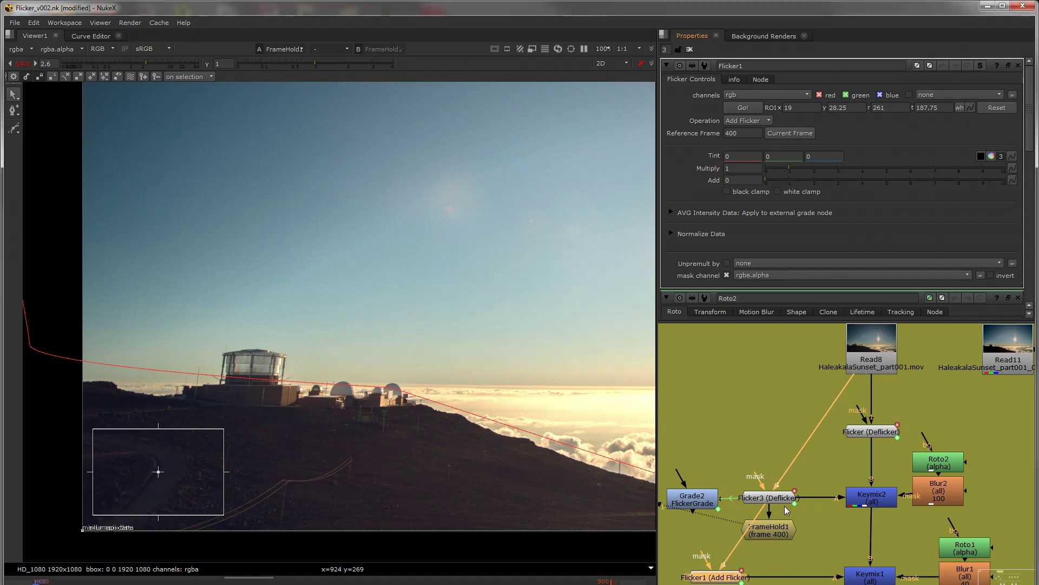
Reroute Flicker1's input, connect Read8 into Flicker3, and place Flicker1 under FrameHold1
left_click_drag(858, 385, 779, 540)
left_click_drag(833, 386, 853, 356)
left_click_drag(729, 581, 781, 582)
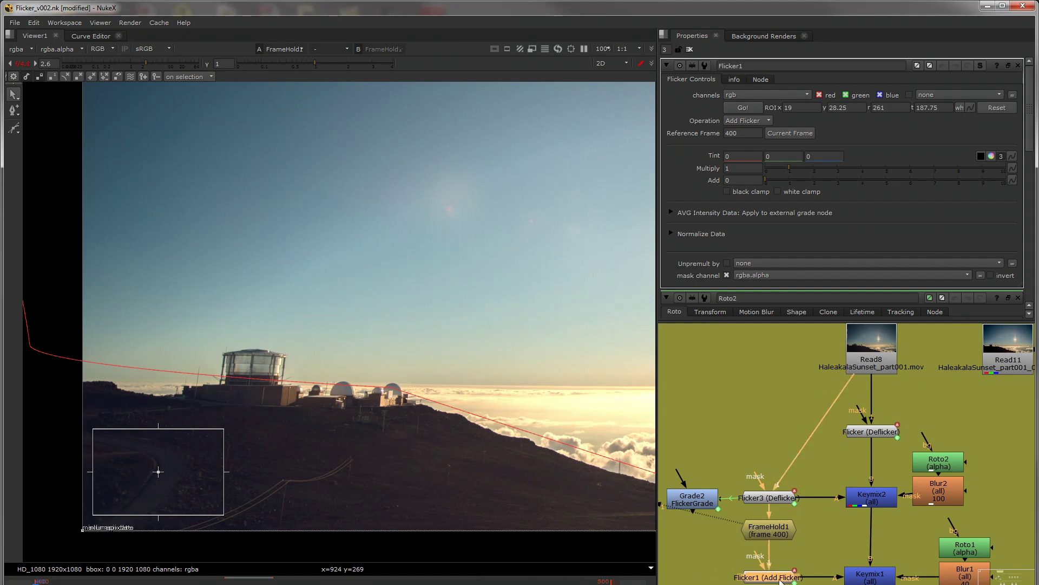
View the Keymix1 sunset composite and check the Roto1 mask shape
left_click(875, 580)
key("1")
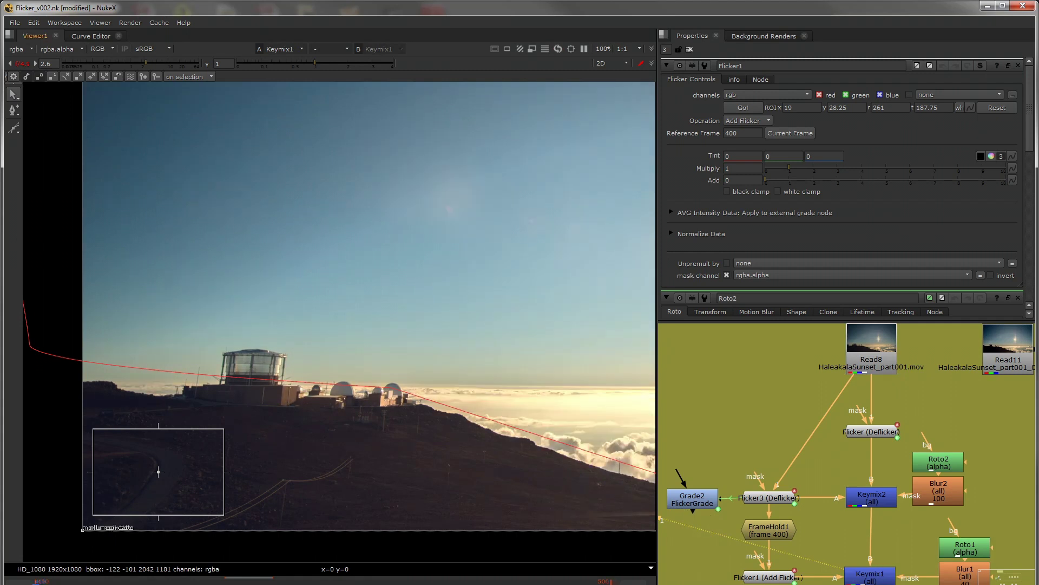
scroll(156, 487, "up", 5)
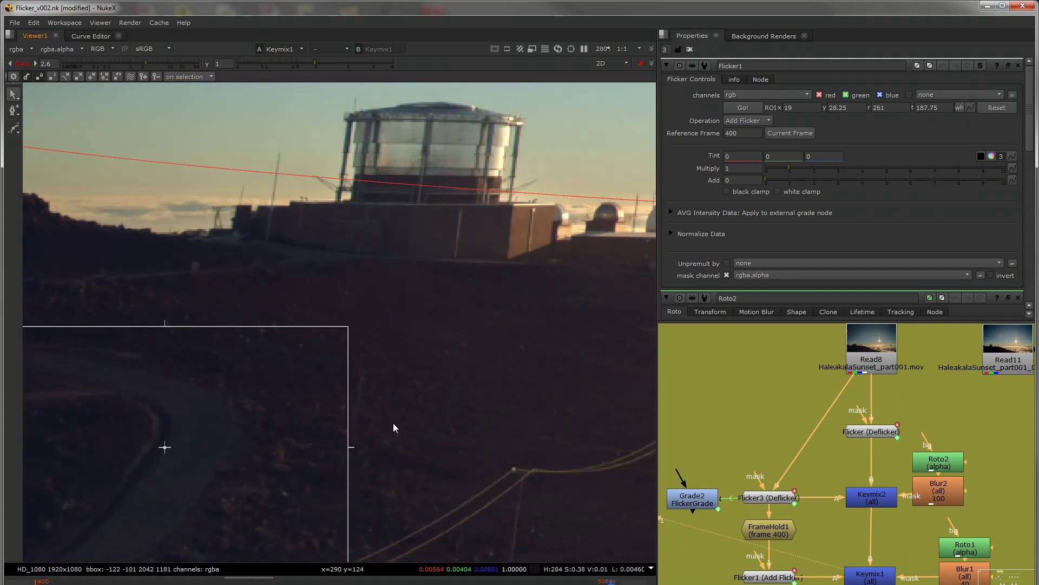
scroll(395, 424, "down", 4)
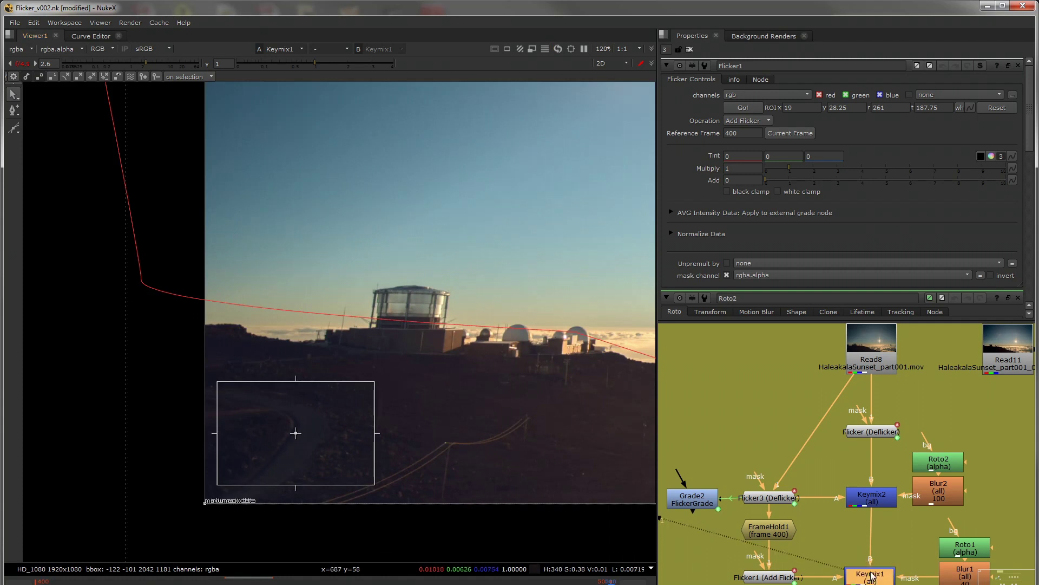
double_click(965, 548)
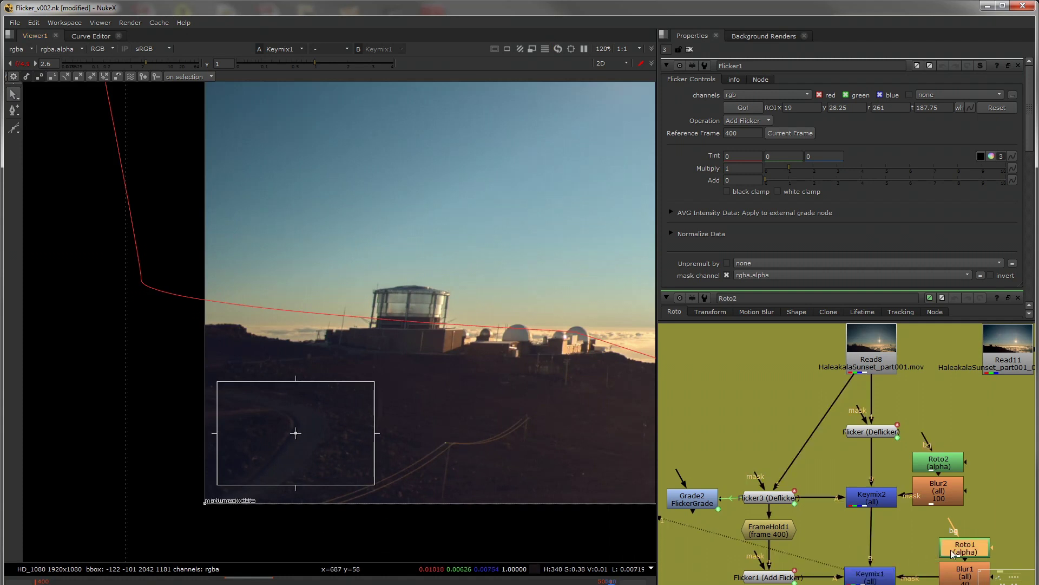
left_click(874, 572)
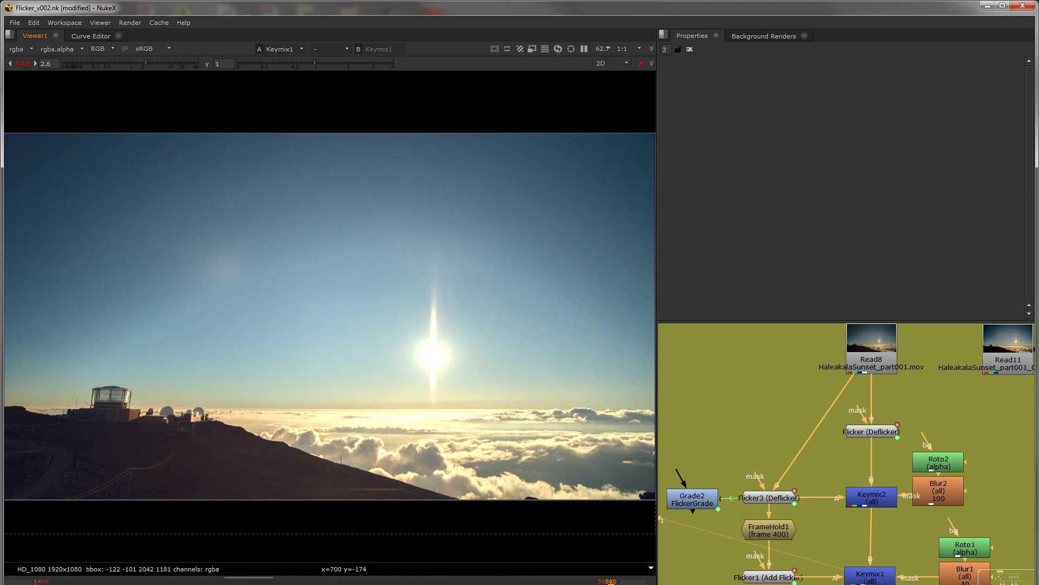
Play the Keymix1 Haleakala sunset composite forward from frame 400
key("l")
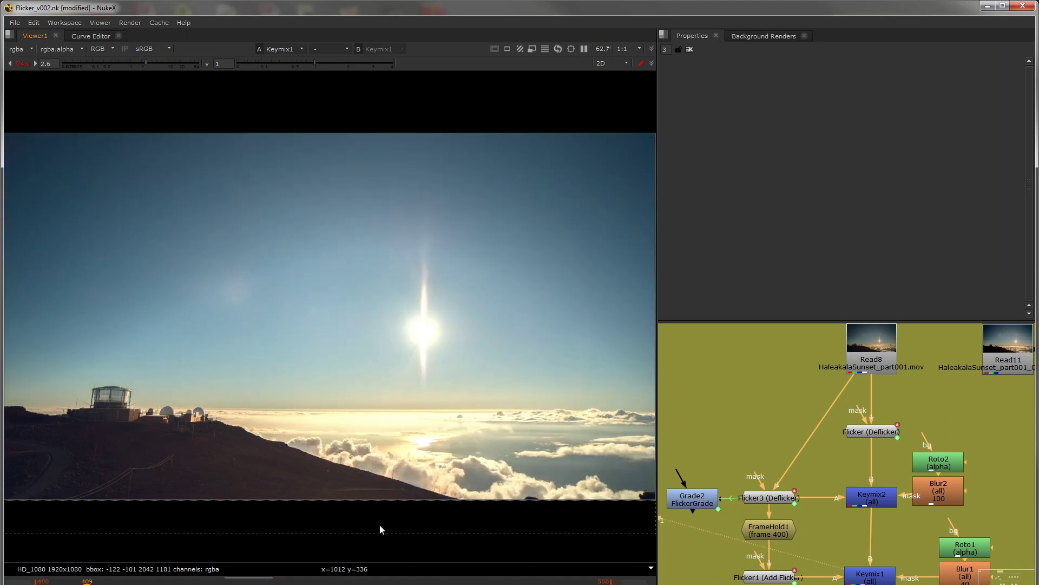